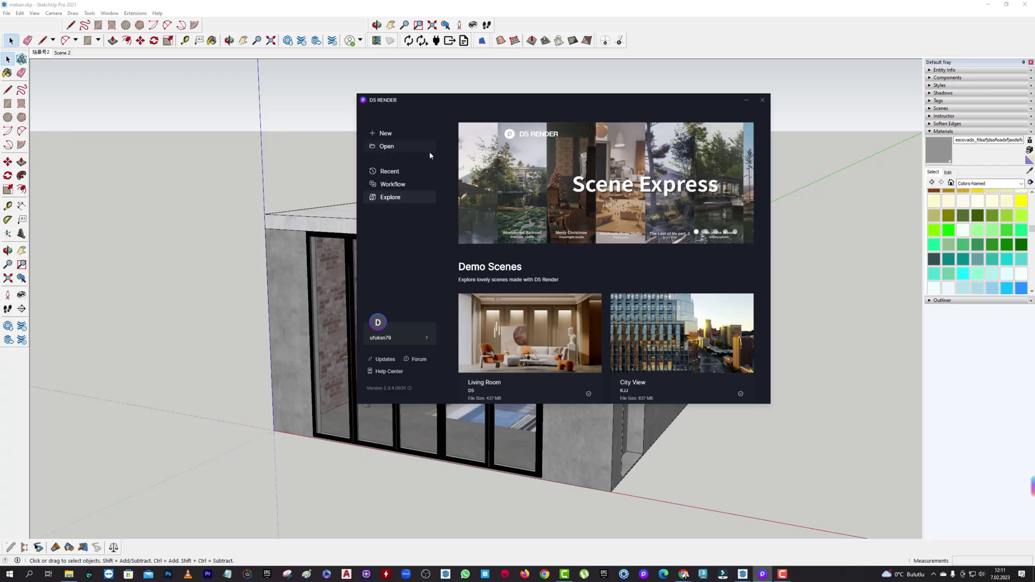
# - Open mekan.skp from the Egitim (D:) > Youtube folder in D5 Render
pyautogui.click(429, 152)
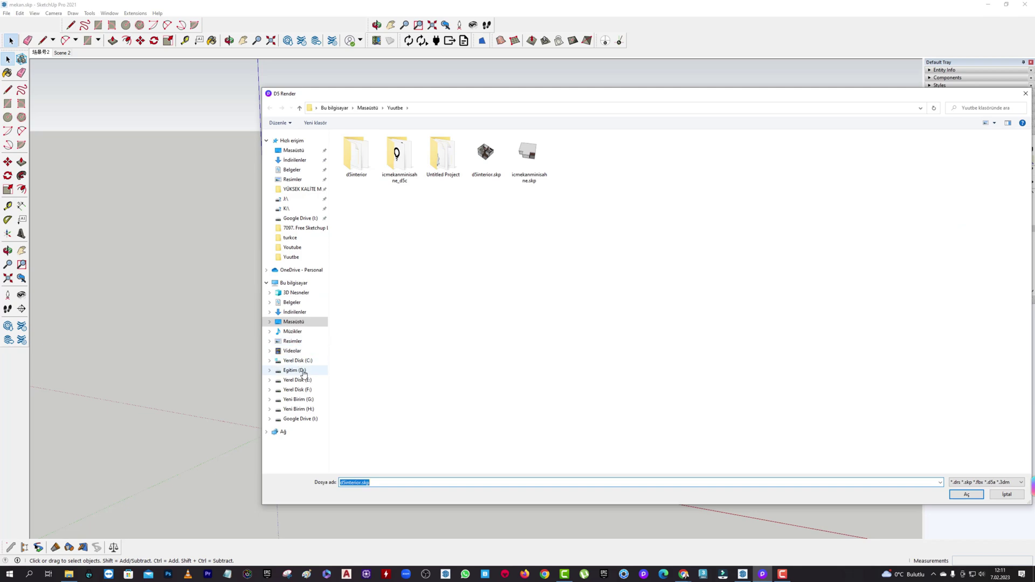
pyautogui.click(303, 372)
pyautogui.scroll(-5, 484, 294)
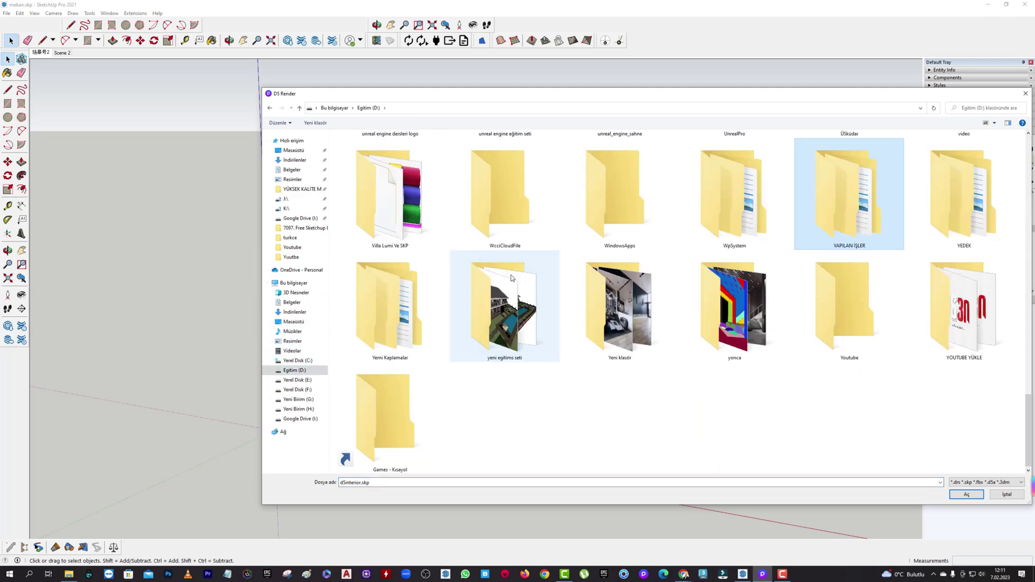
pyautogui.press('Down')
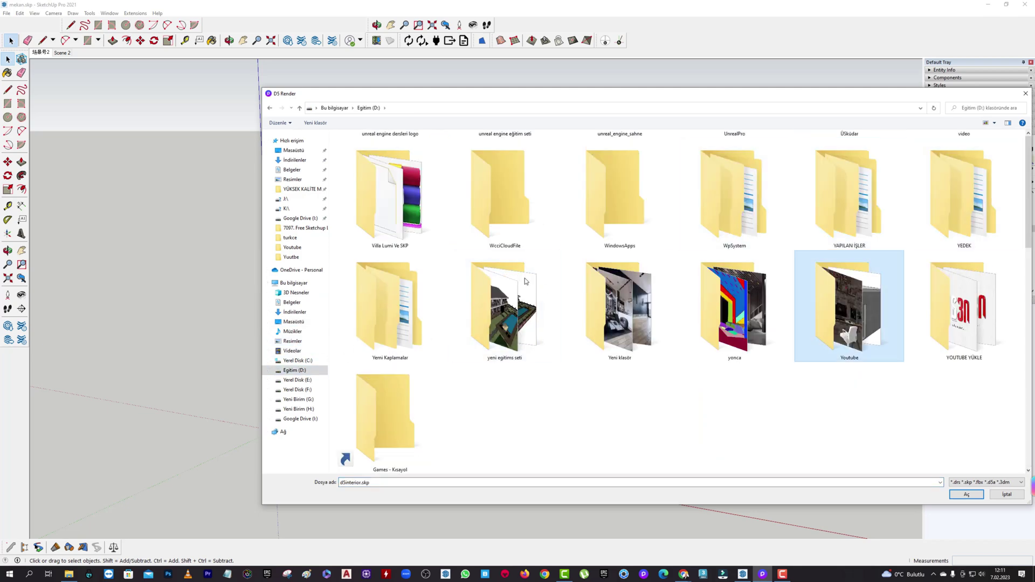
pyautogui.press('Return')
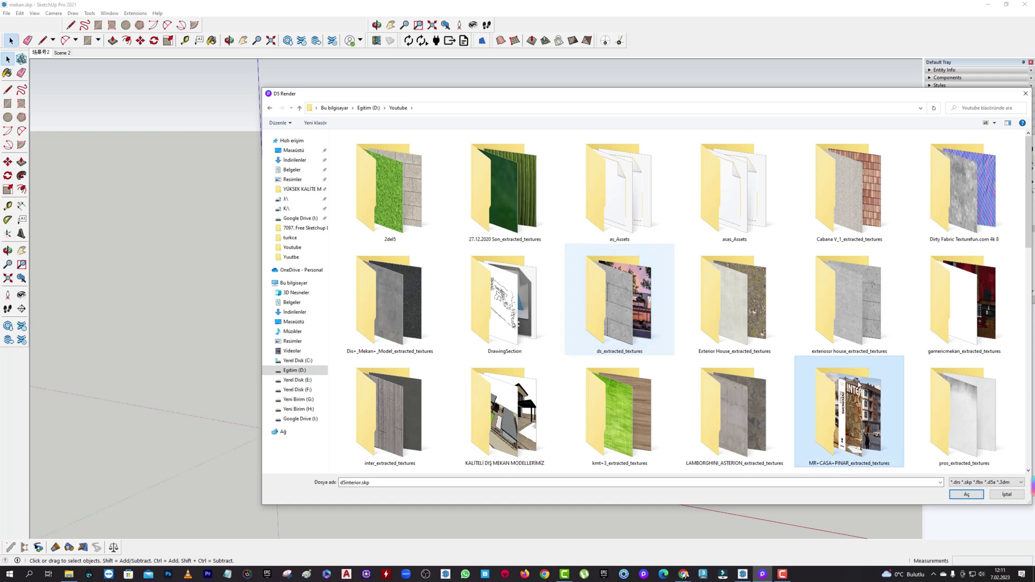
pyautogui.write('mekan')
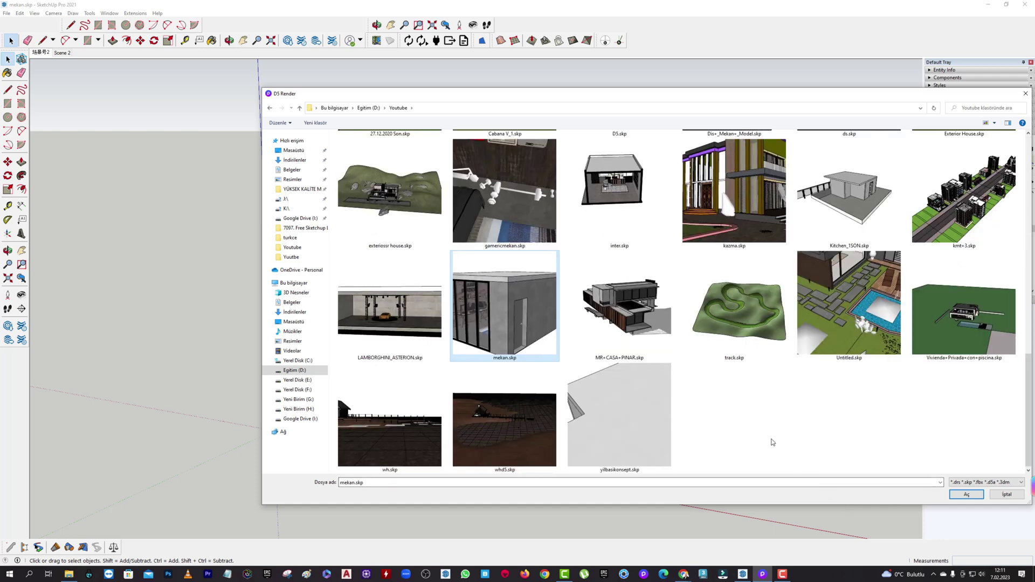
pyautogui.click(974, 497)
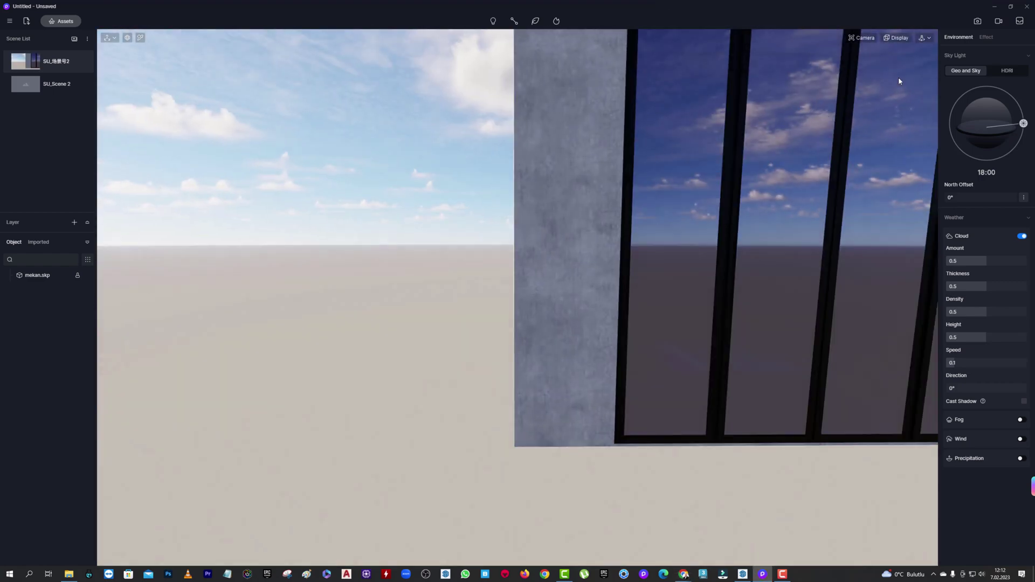
# - Switch to the saved scene camera and orbit to frame the black-framed window wall at an angle
pyautogui.click(927, 39)
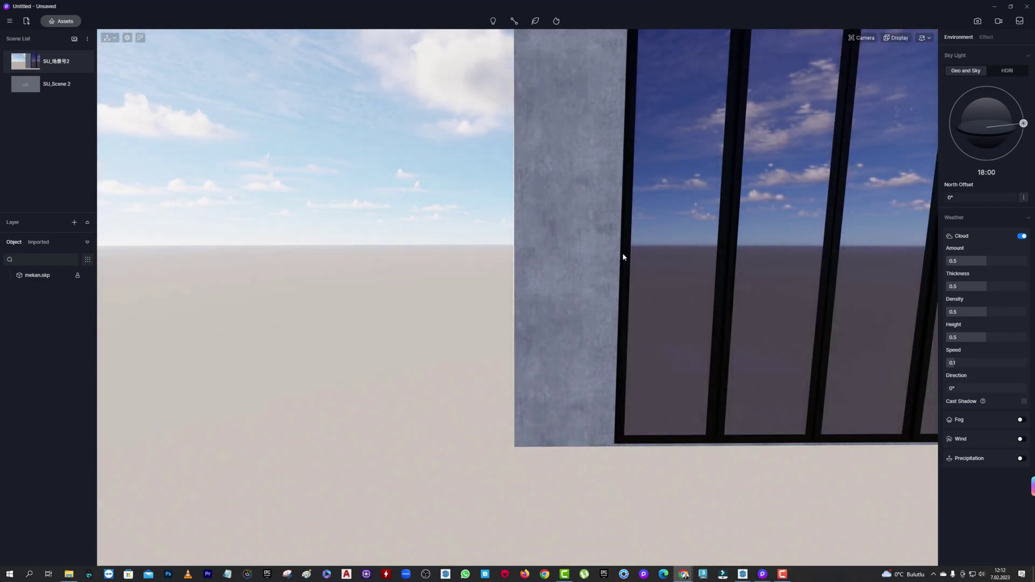
pyautogui.moveTo(624, 257); pyautogui.dragTo(485, 259, button='right')
pyautogui.moveTo(711, 190); pyautogui.dragTo(745, 189, button='right')
pyautogui.moveTo(661, 230)
pyautogui.mouseDown(button='right')
pyautogui.moveTo(614, 213)
pyautogui.moveTo(614, 254)
pyautogui.moveTo(649, 266)
pyautogui.mouseUp(button='right')
# - Search the material library for glass and drag Basic Glass onto the window panes
pyautogui.click(65, 22)
pyautogui.click(46, 56)
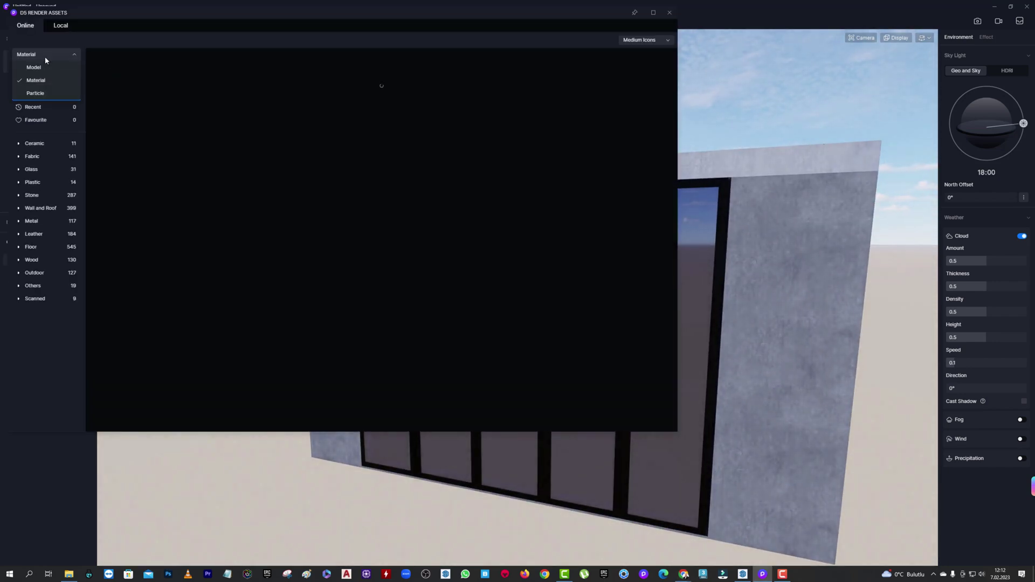
pyautogui.click(39, 72)
pyautogui.write('glass')
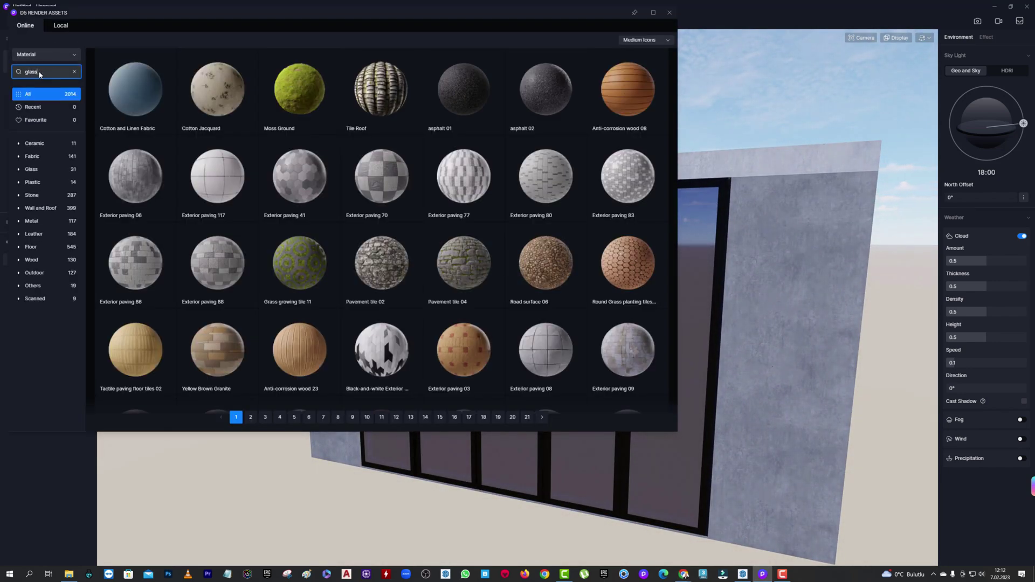
pyautogui.press('Return')
pyautogui.scroll(-1, 377, 243)
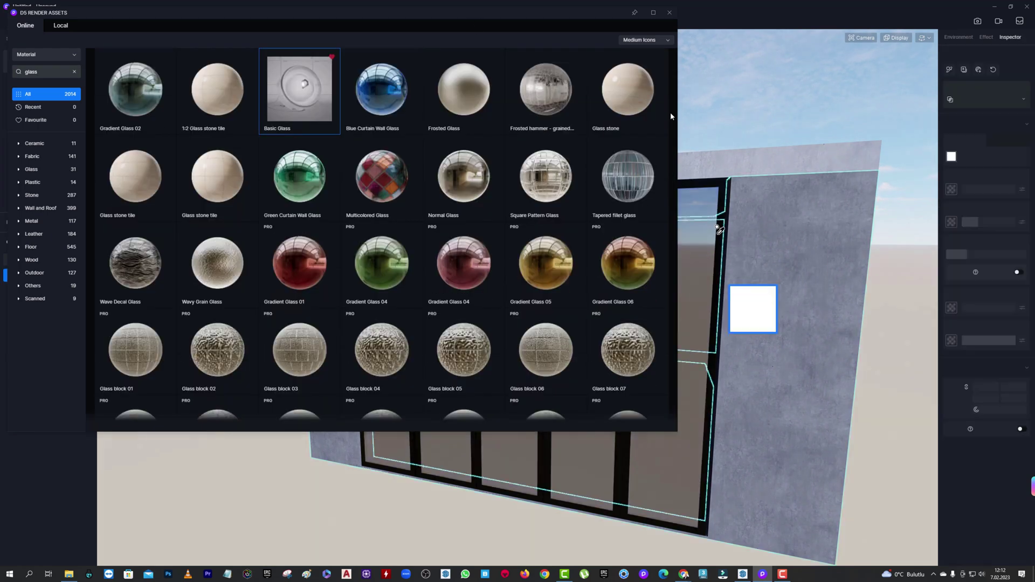
pyautogui.moveTo(296, 89); pyautogui.dragTo(674, 334)
pyautogui.scroll(5, 494, 377)
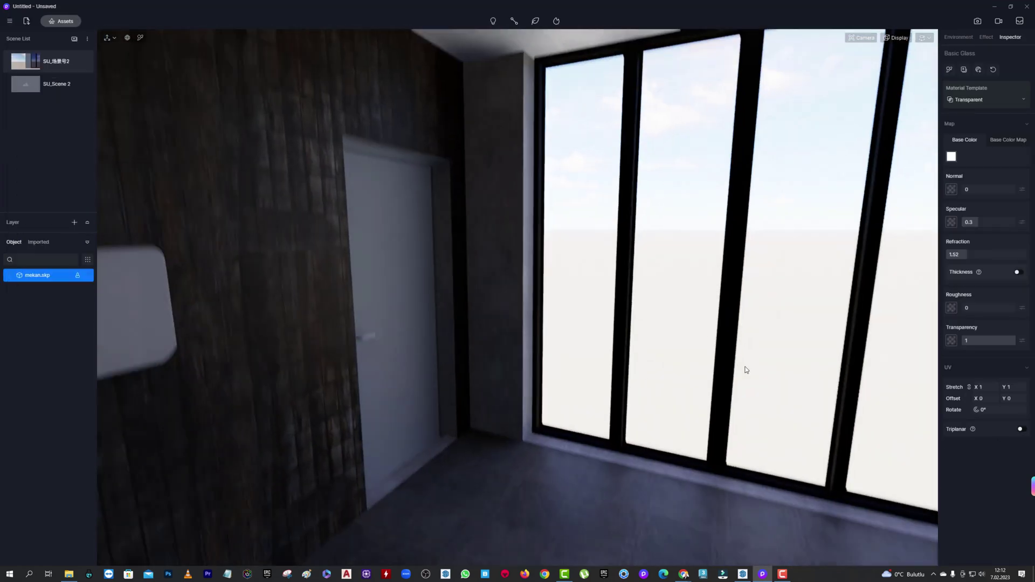
# - Move into the room and turn on Emissive for the white desk light material
pyautogui.moveTo(487, 399)
pyautogui.mouseDown(button='right')
pyautogui.moveTo(905, 269)
pyautogui.moveTo(716, 173)
pyautogui.mouseUp(button='right')
pyautogui.scroll(3, 729, 215)
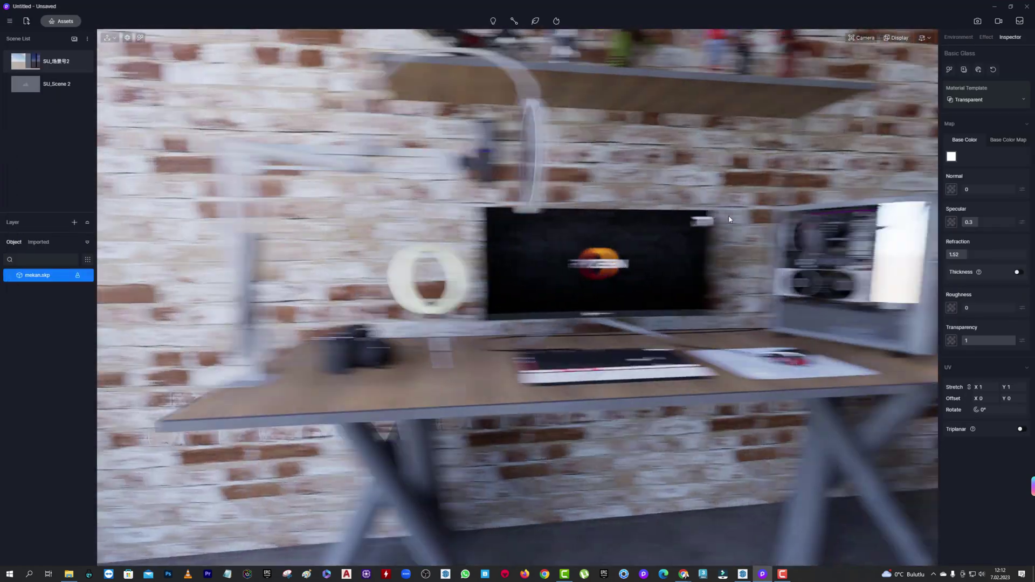
pyautogui.click(729, 216)
pyautogui.click(1021, 352)
pyautogui.scroll(-3, 638, 273)
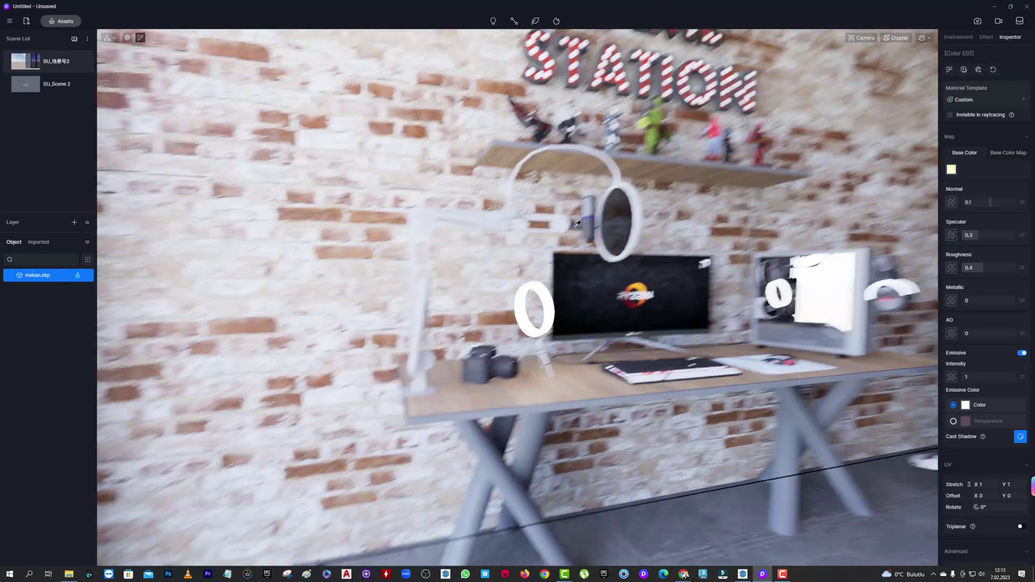
pyautogui.scroll(5, 639, 273)
pyautogui.scroll(3, 638, 274)
# - Make the microphone ring material glow dark blue at intensity 31.6
pyautogui.click(638, 273)
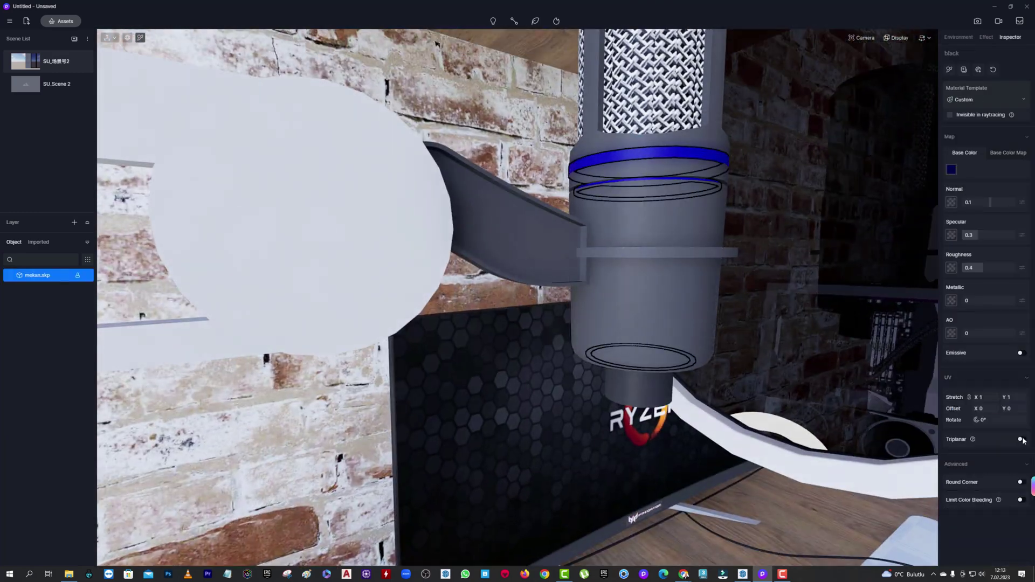
pyautogui.click(1021, 439)
pyautogui.click(1020, 439)
pyautogui.click(1021, 352)
pyautogui.scroll(-5, 639, 273)
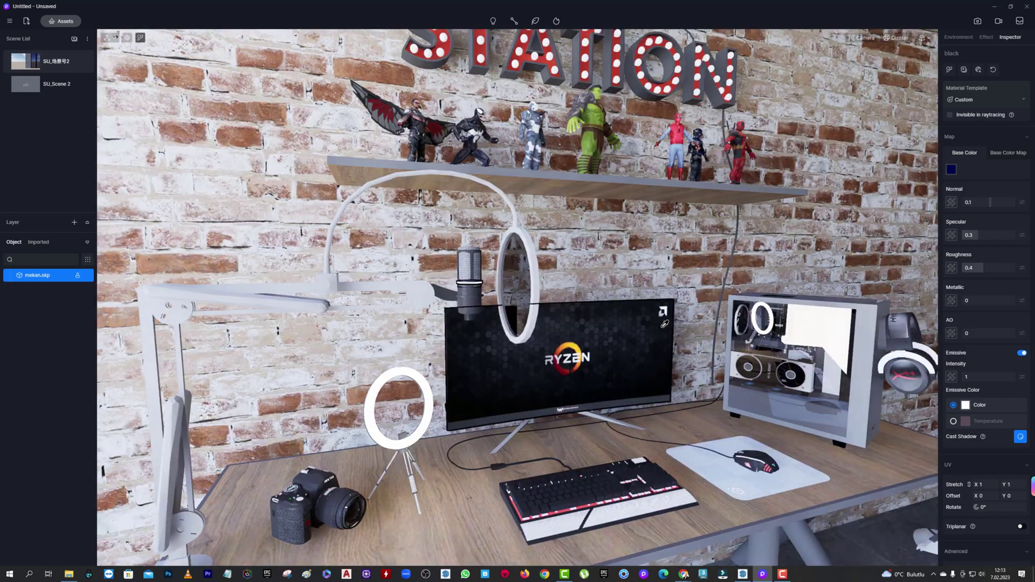
pyautogui.click(965, 405)
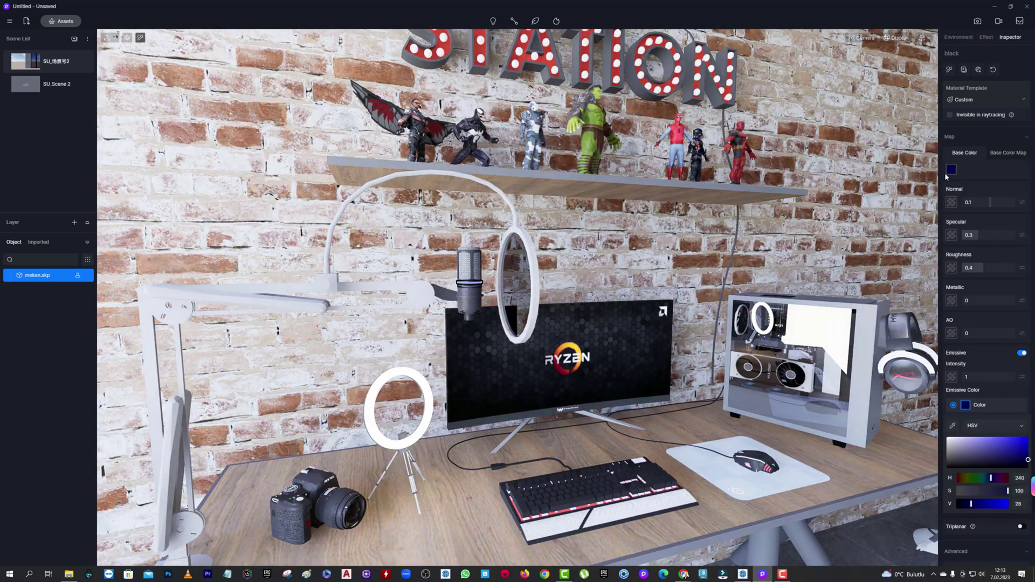
pyautogui.moveTo(956, 379); pyautogui.dragTo(992, 379)
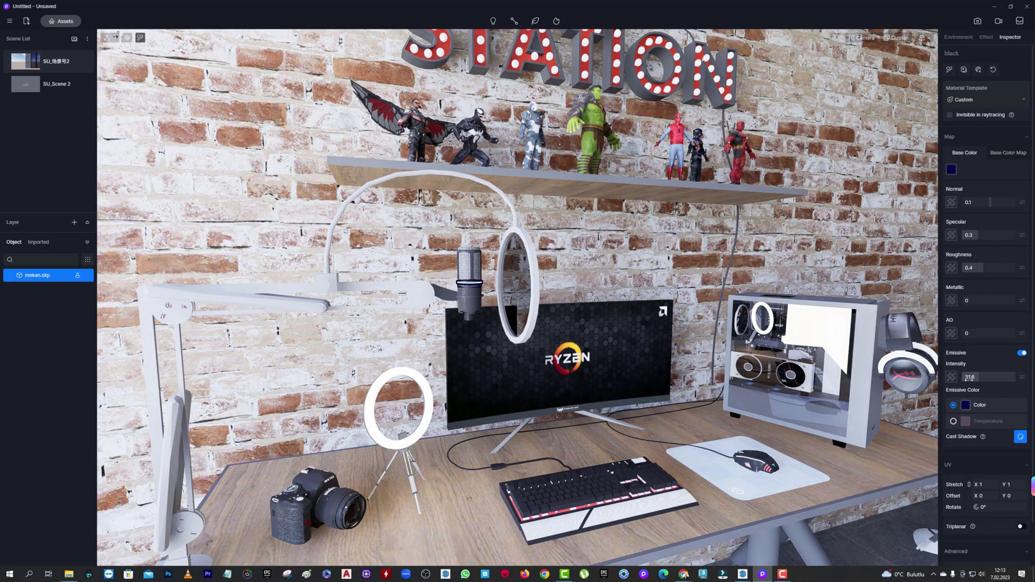
pyautogui.scroll(5, 571, 276)
pyautogui.scroll(5, 572, 277)
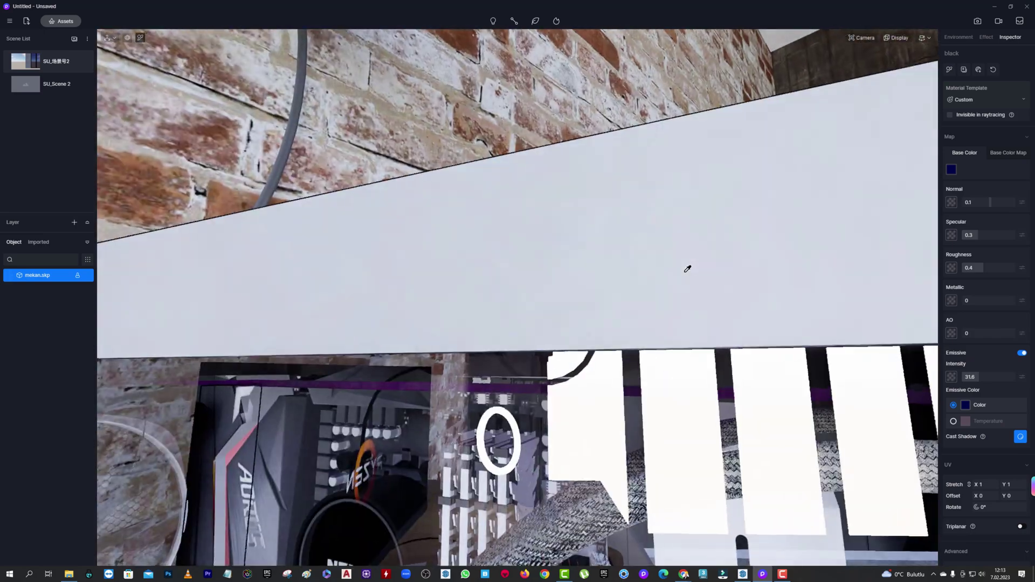
pyautogui.scroll(5, 684, 270)
pyautogui.scroll(5, 658, 308)
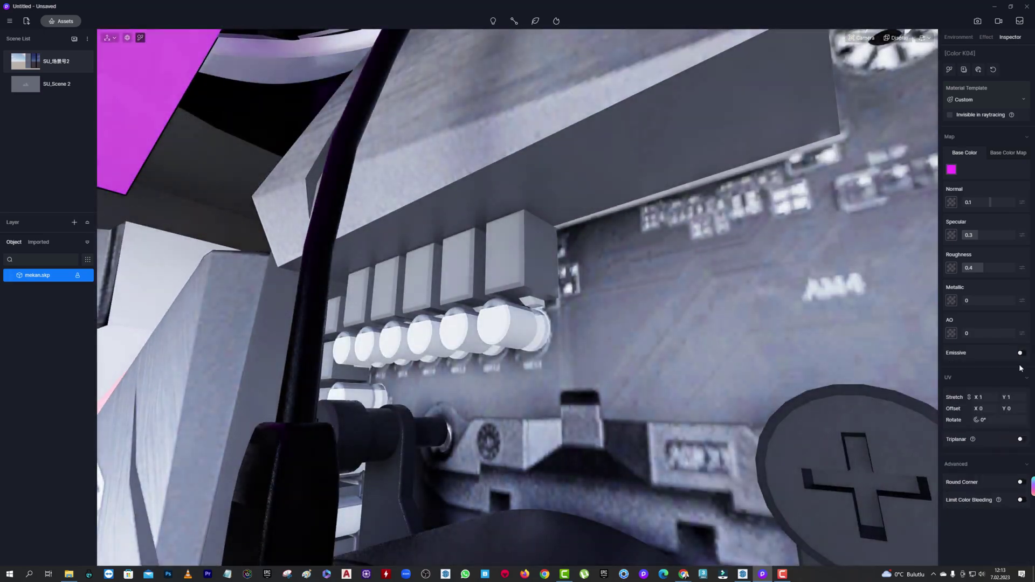
# - Make the PC's magenta parts glow magenta, sampling the colour with the eyedropper
pyautogui.click(1021, 352)
pyautogui.click(965, 405)
pyautogui.click(954, 427)
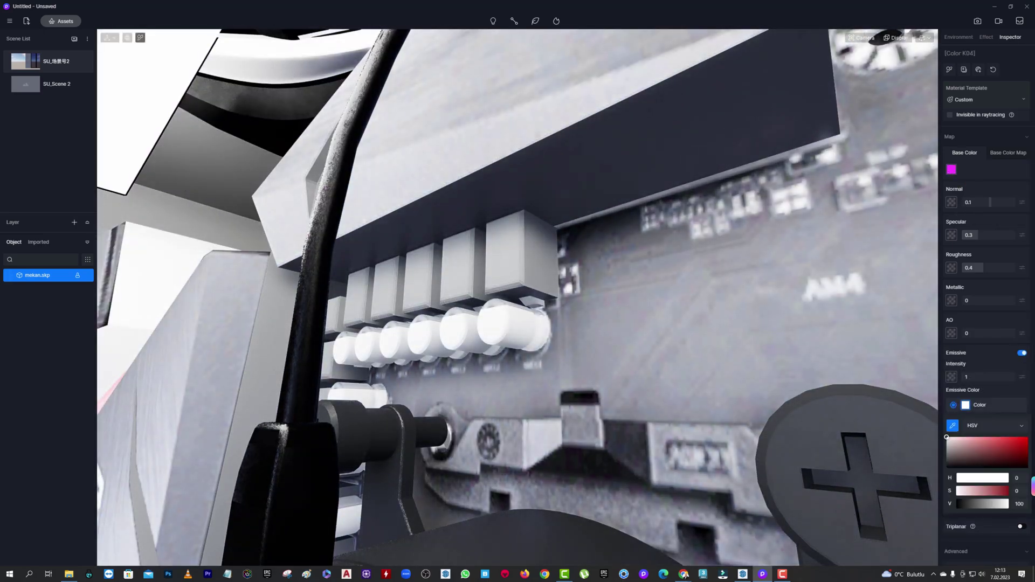
pyautogui.scroll(-10, 701, 302)
pyautogui.click(729, 305)
pyautogui.scroll(3, 729, 305)
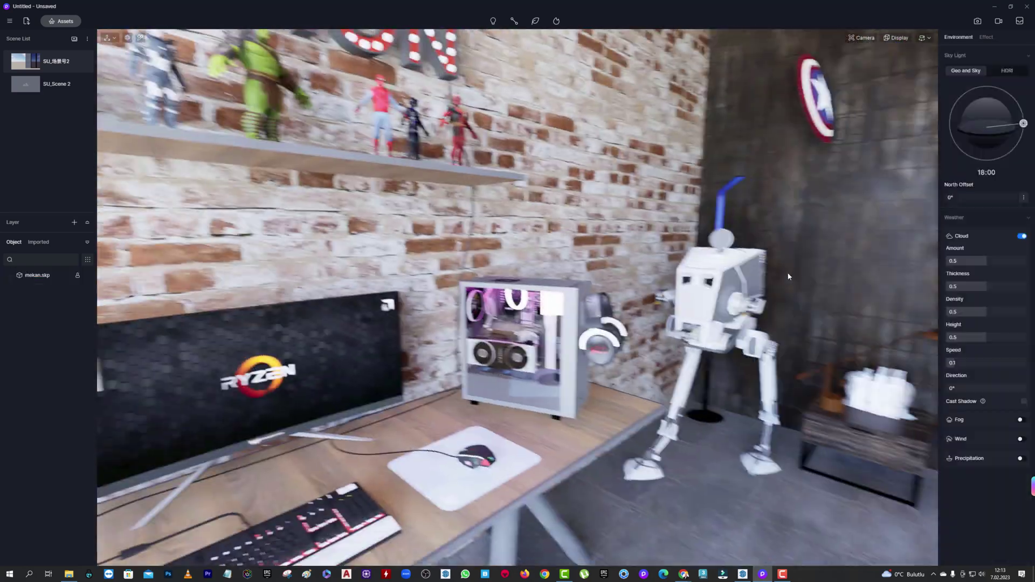
pyautogui.scroll(5, 694, 185)
# - Make the floor lamp's tube glow blue (HSV 223/83/92)
pyautogui.click(655, 226)
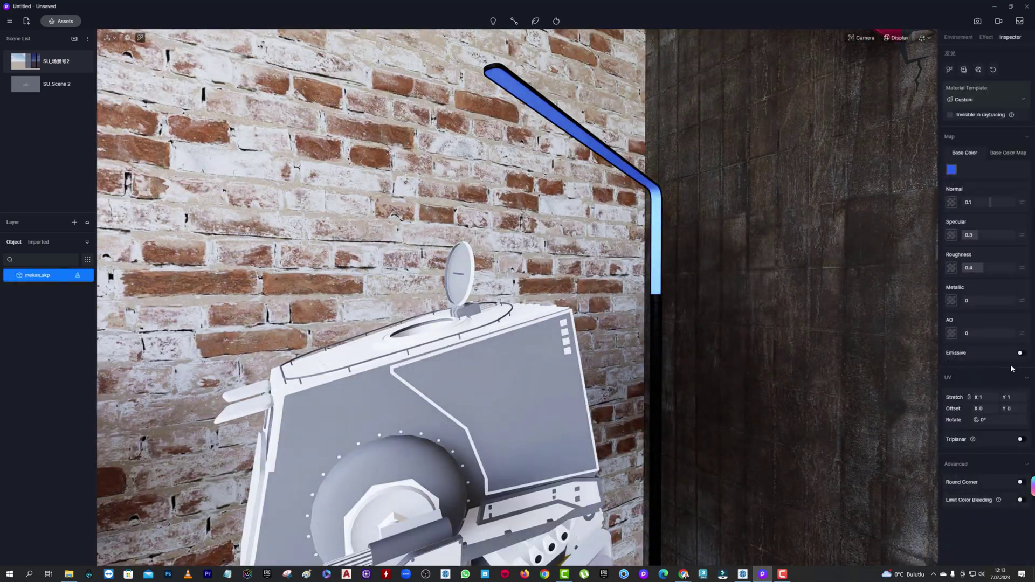
pyautogui.click(1020, 353)
pyautogui.click(965, 405)
pyautogui.click(966, 405)
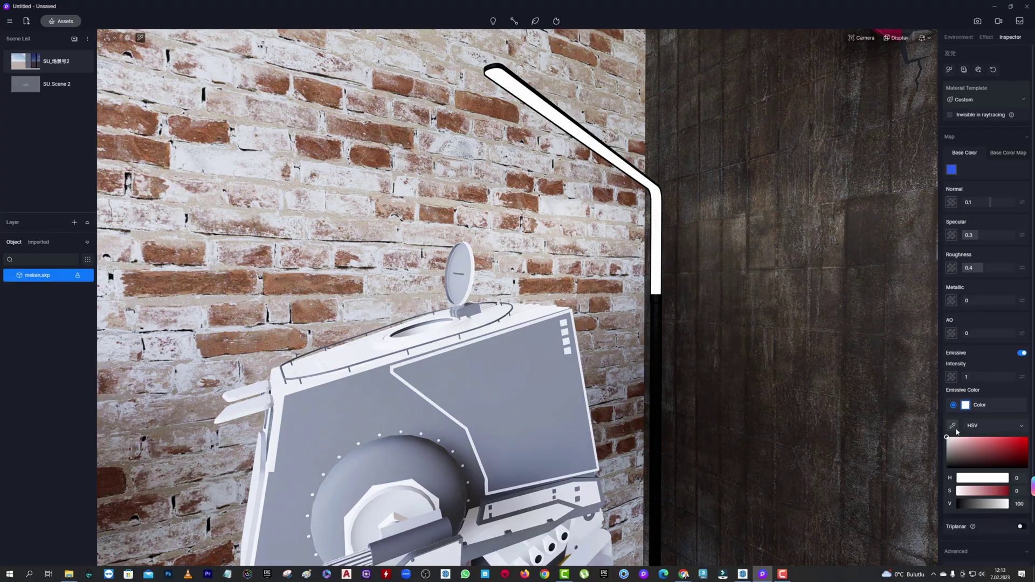
pyautogui.click(973, 173)
pyautogui.scroll(-5, 485, 216)
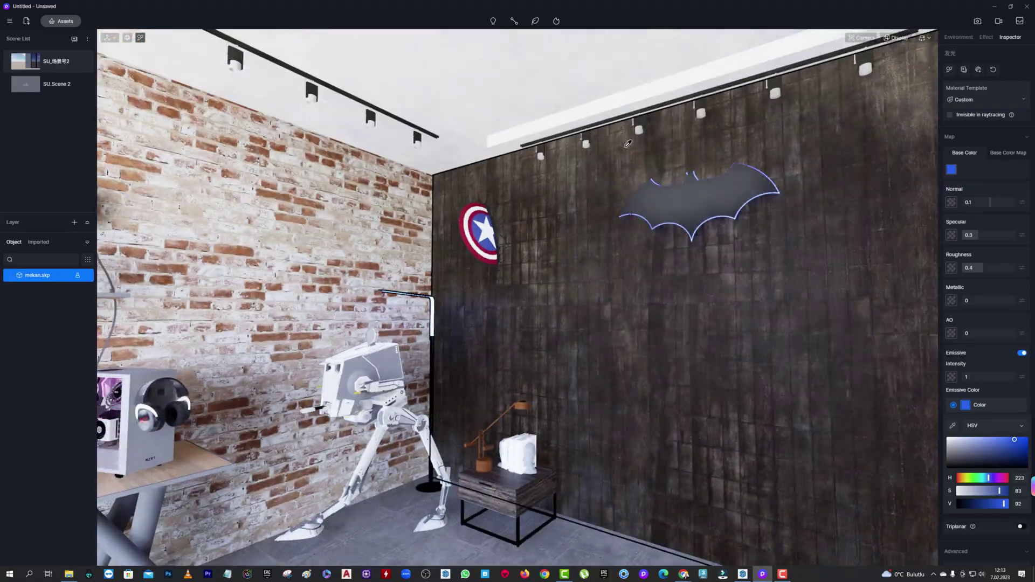
pyautogui.scroll(3, 513, 124)
pyautogui.scroll(3, 512, 124)
pyautogui.scroll(-5, 485, 108)
pyautogui.scroll(-3, 459, 97)
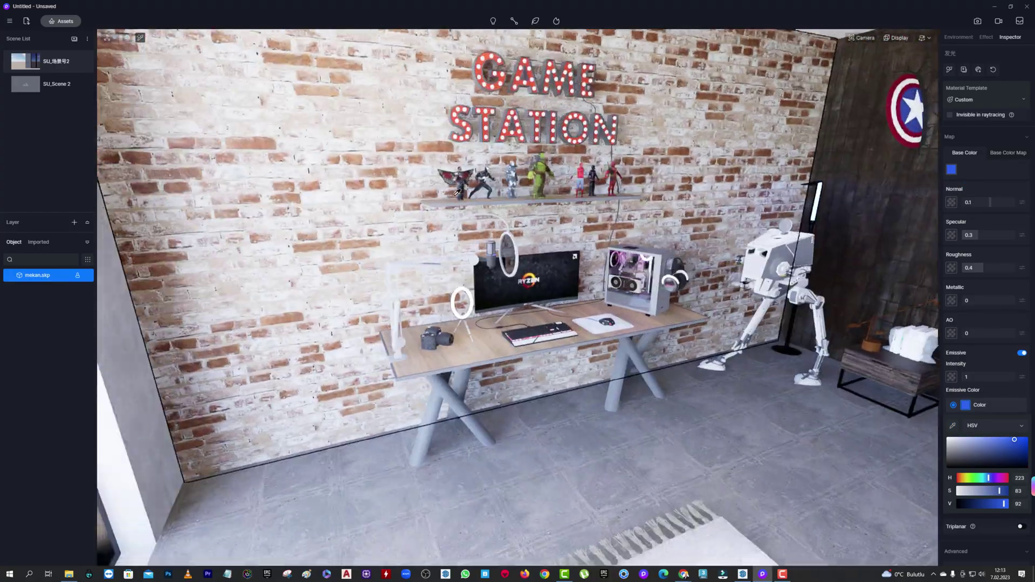
pyautogui.scroll(5, 429, 88)
pyautogui.scroll(4, 539, 162)
pyautogui.scroll(3, 540, 161)
# - Turn on Emissive for the GAME STATION MINI LAMP bulbs so they glow white
pyautogui.click(793, 216)
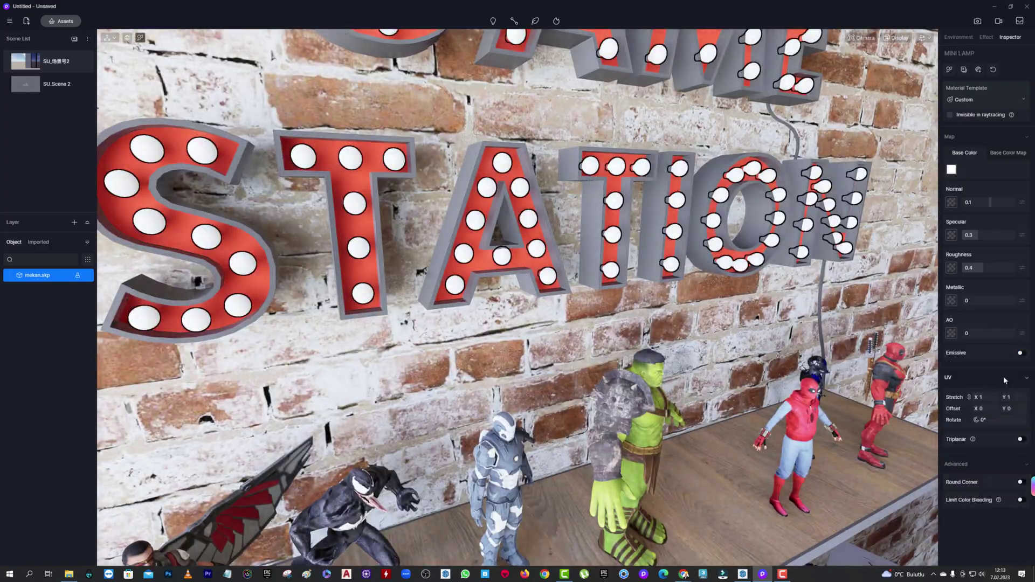
pyautogui.scroll(-5, 647, 270)
pyautogui.scroll(3, 647, 269)
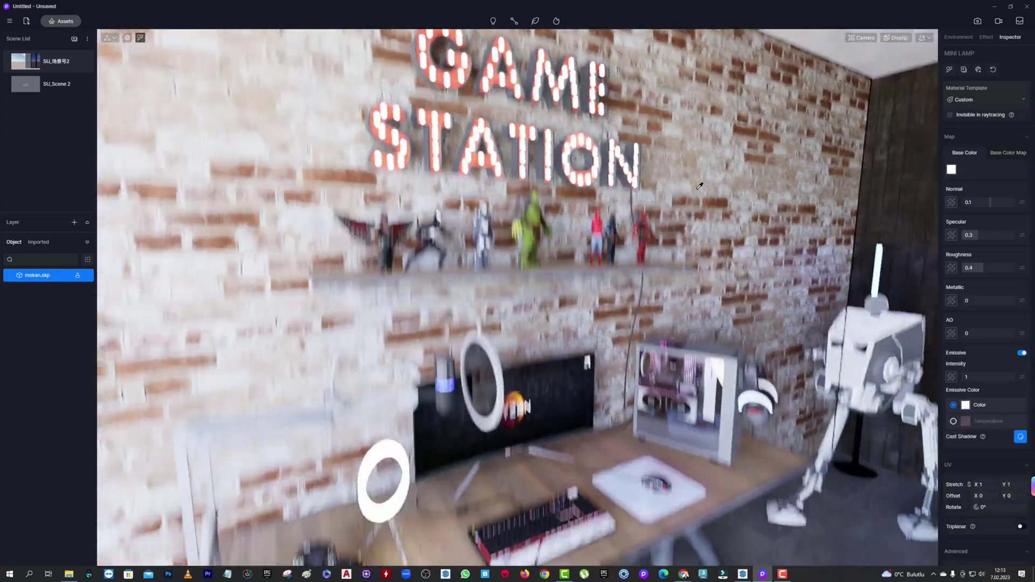
pyautogui.moveTo(647, 270)
pyautogui.mouseDown(button='right')
pyautogui.moveTo(779, 255)
pyautogui.moveTo(593, 216)
pyautogui.moveTo(486, 178)
pyautogui.mouseUp(button='right')
pyautogui.scroll(4, 474, 176)
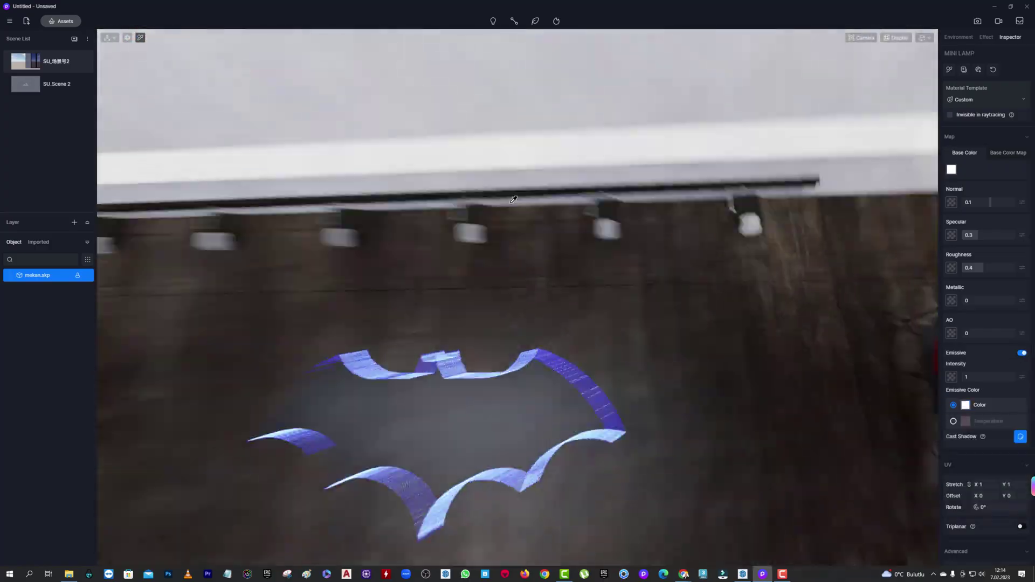
pyautogui.scroll(4, 467, 172)
pyautogui.click(692, 123)
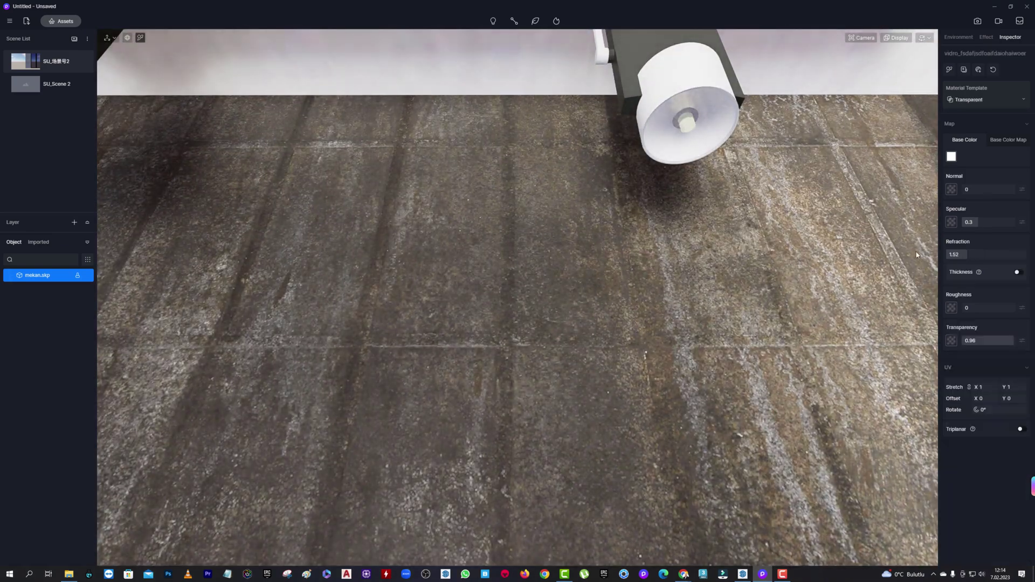
# - Frame the selected track lamp and zoom in close to its bulb
pyautogui.press('f')
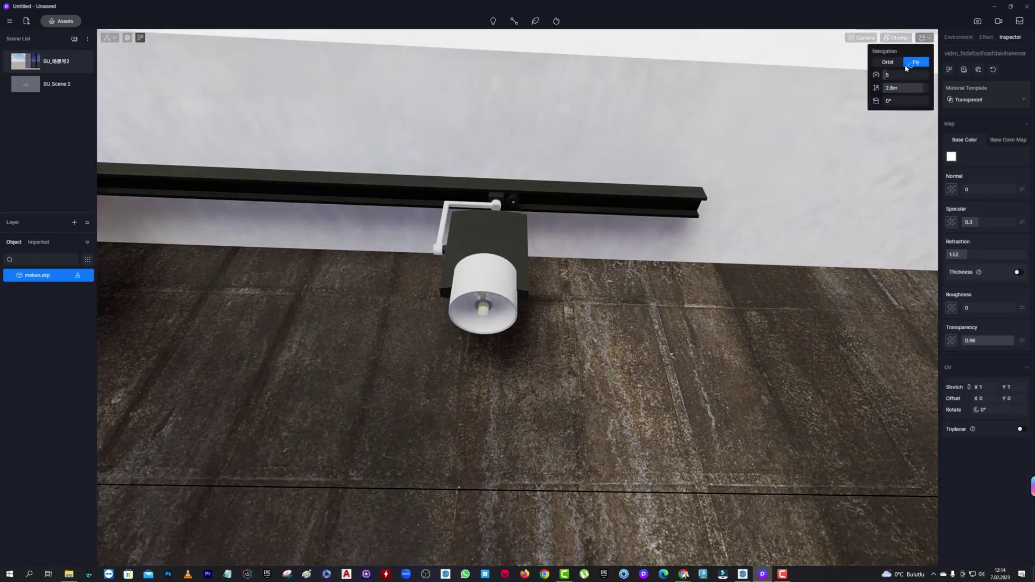
pyautogui.click(862, 38)
pyautogui.write('1')
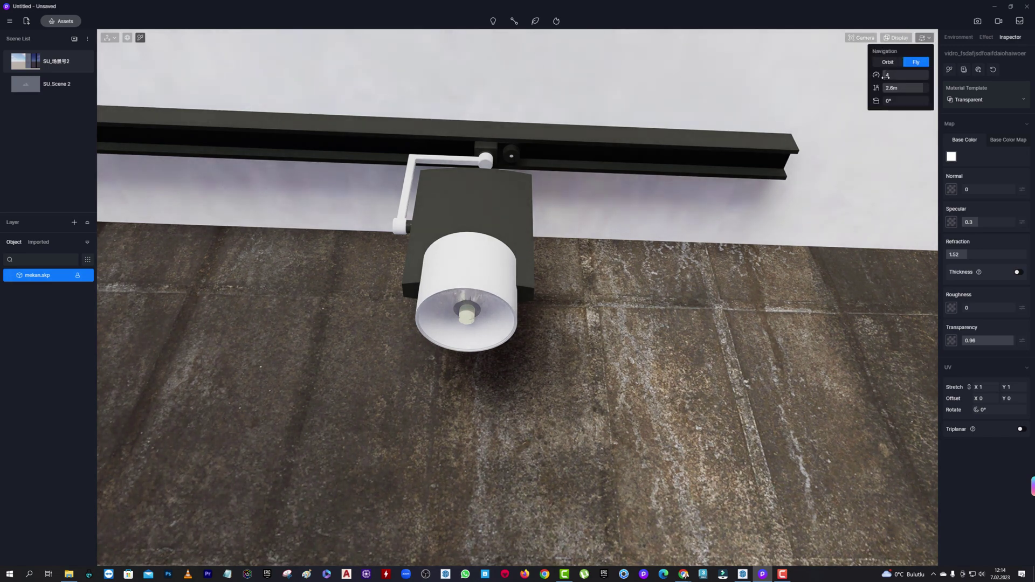
pyautogui.scroll(2, 594, 259)
pyautogui.scroll(5, 536, 291)
pyautogui.scroll(3, 511, 247)
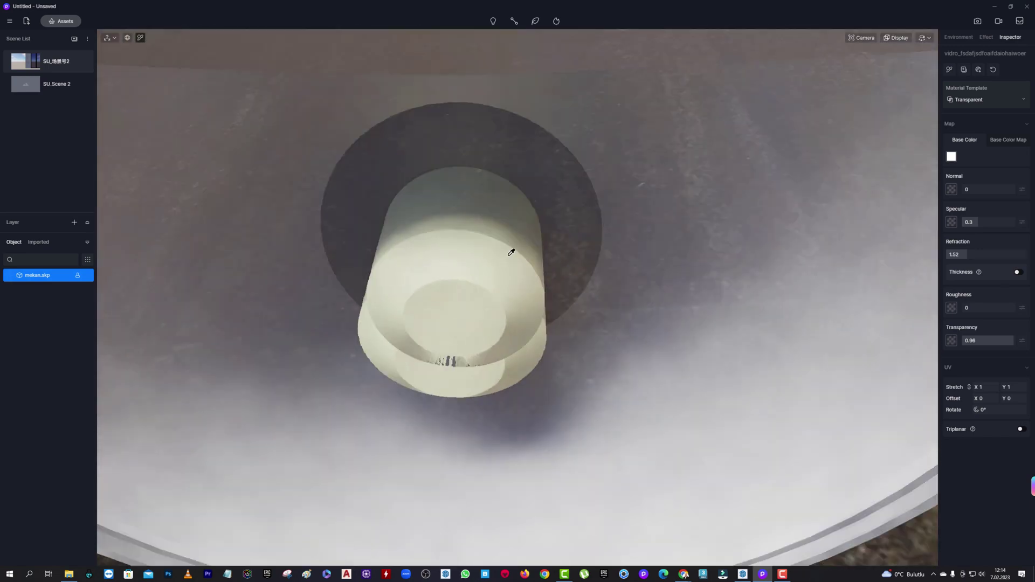
pyautogui.scroll(3, 462, 269)
pyautogui.scroll(3, 462, 269)
pyautogui.scroll(3, 609, 208)
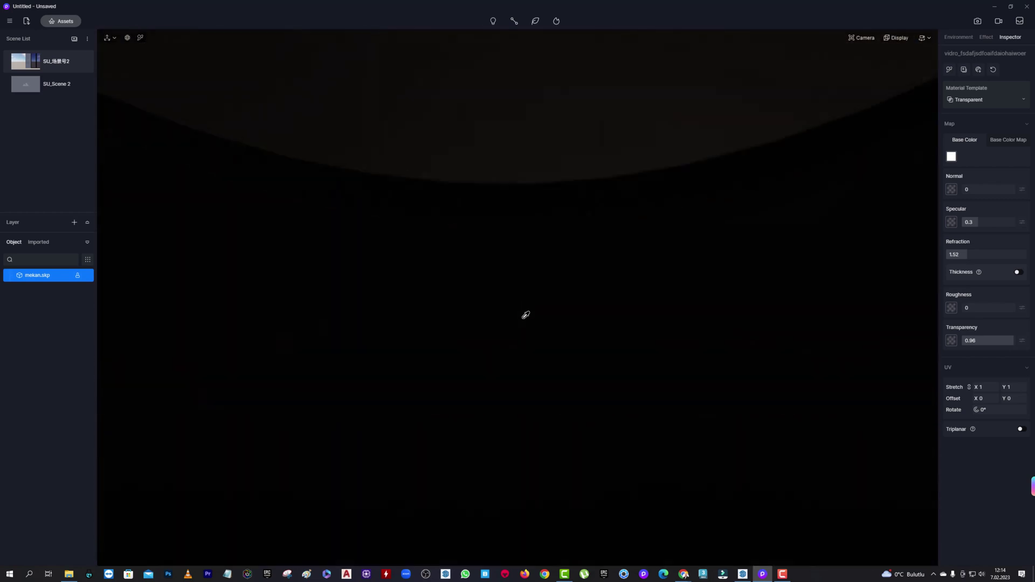
pyautogui.scroll(-3, 525, 314)
# - Give the track lamp bulb material a pale warm-yellow emissive glow (H56 S22)
pyautogui.click(539, 358)
pyautogui.click(1021, 353)
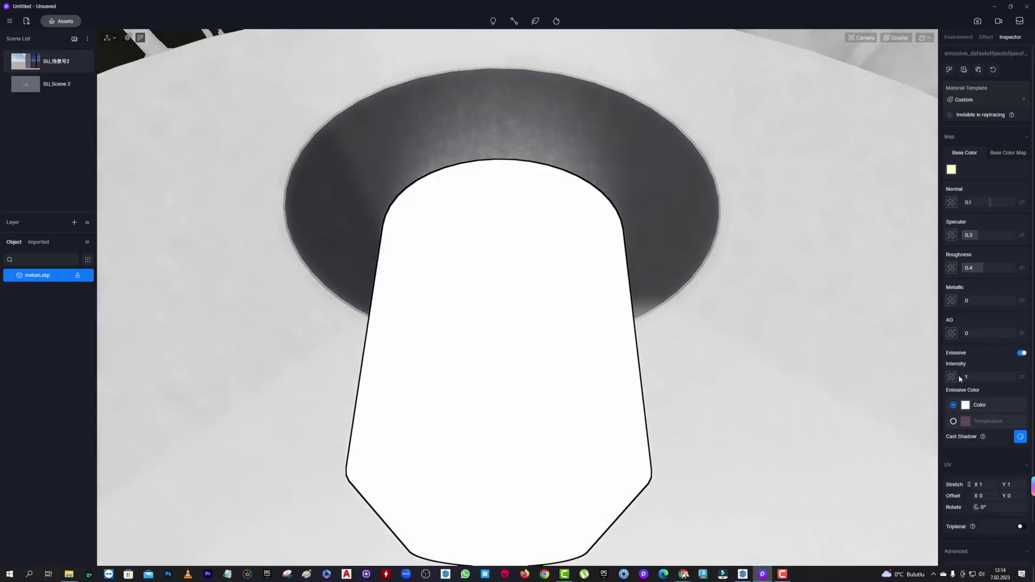
pyautogui.click(965, 405)
pyautogui.click(953, 425)
pyautogui.click(952, 170)
pyautogui.moveTo(626, 162); pyautogui.dragTo(568, 314, button='right')
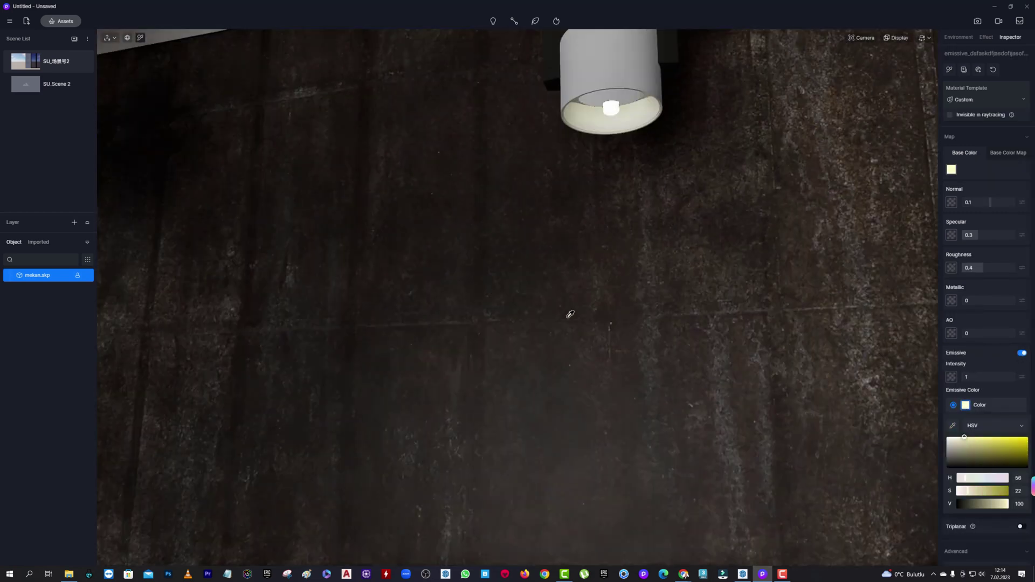
pyautogui.moveTo(598, 262)
pyautogui.mouseDown(button='right')
pyautogui.moveTo(674, 314)
pyautogui.moveTo(728, 243)
pyautogui.mouseUp(button='right')
pyautogui.click(755, 216)
pyautogui.moveTo(862, 37)
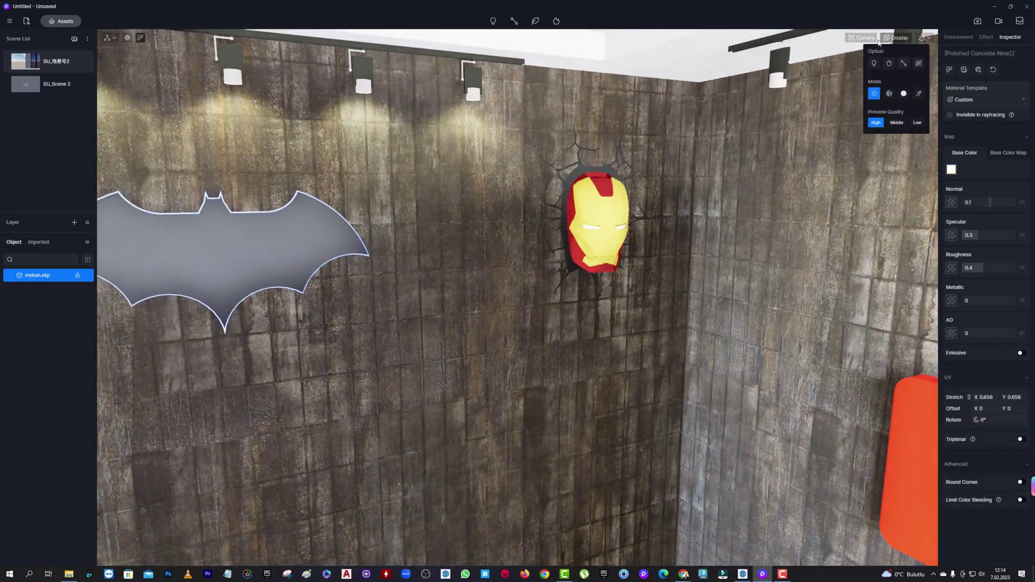
# - Orbit the SketchUp view up and in toward a single ceiling track spotlight
pyautogui.moveTo(848, 105)
pyautogui.mouseDown(button='right')
pyautogui.moveTo(455, 227)
pyautogui.moveTo(774, 179)
pyautogui.mouseUp(button='right')
pyautogui.scroll(5, 546, 312)
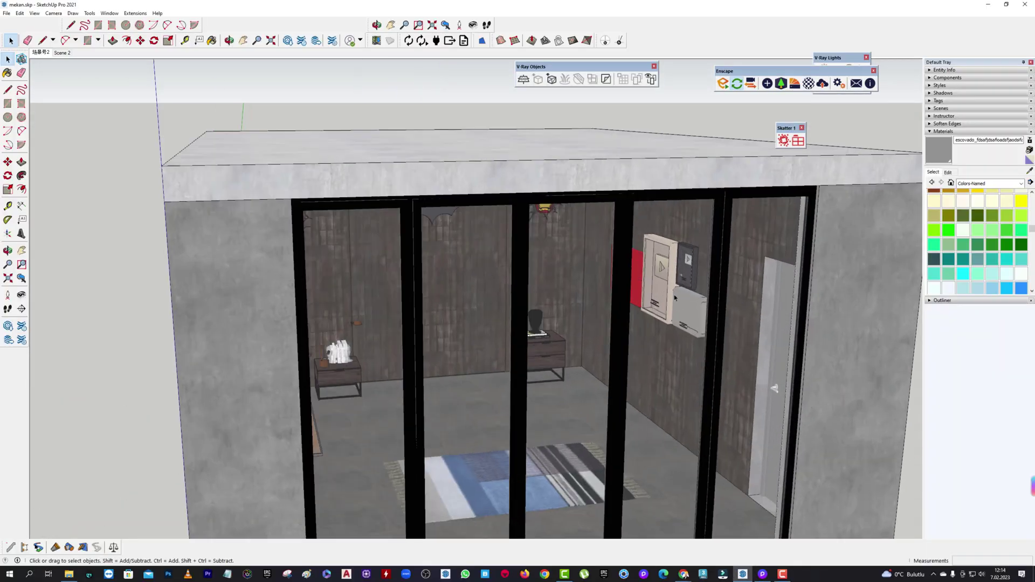
pyautogui.scroll(5, 567, 235)
pyautogui.scroll(-5, 777, 347)
pyautogui.moveTo(777, 347); pyautogui.dragTo(501, 227, button='middle')
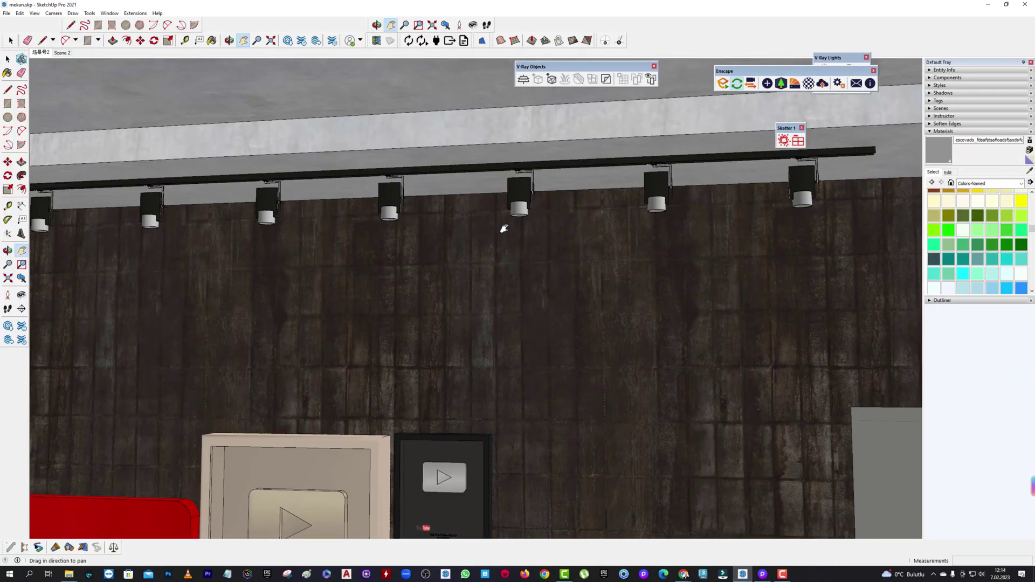
pyautogui.scroll(3, 629, 215)
pyautogui.scroll(4, 629, 215)
pyautogui.moveTo(629, 215); pyautogui.dragTo(574, 271, button='middle')
pyautogui.scroll(-3, 573, 270)
# - Select the track spotlight and enter its lamp group and inner component for editing
pyautogui.rightClick(532, 208)
pyautogui.scroll(-3, 532, 209)
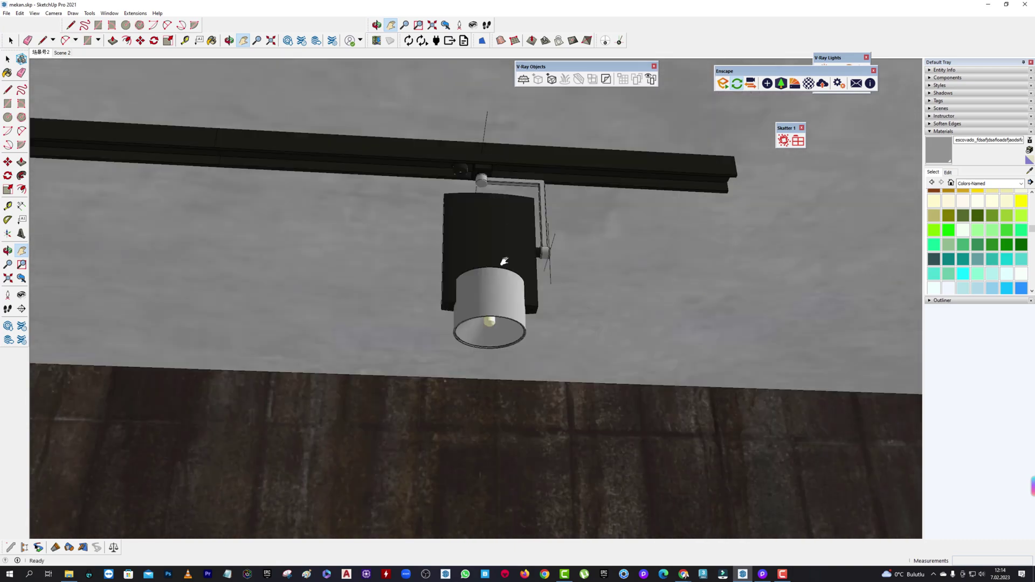
pyautogui.rightClick(536, 268)
pyautogui.press('space')
pyautogui.click(495, 305)
pyautogui.doubleClick(495, 305)
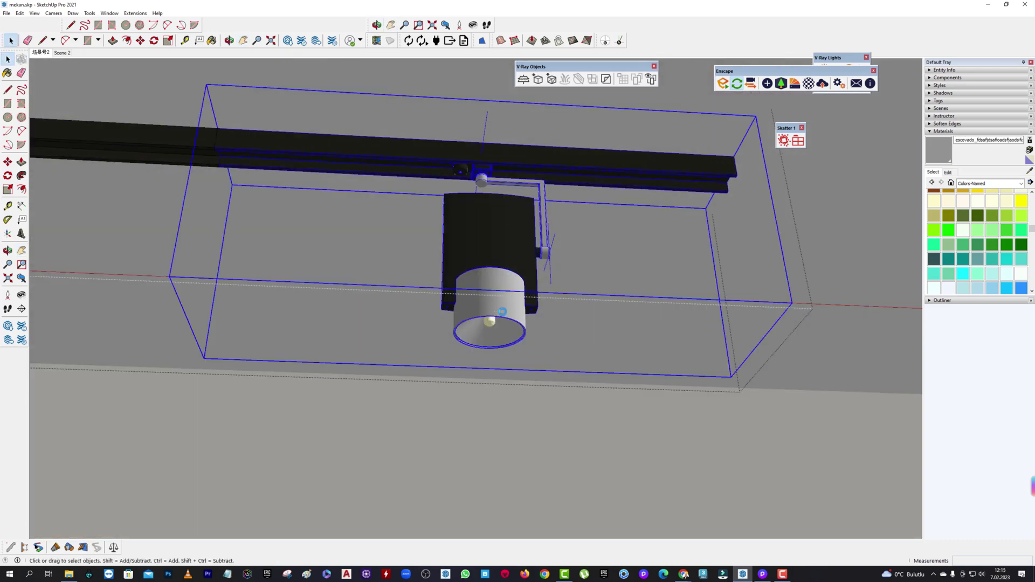
pyautogui.doubleClick(501, 312)
pyautogui.click(34, 13)
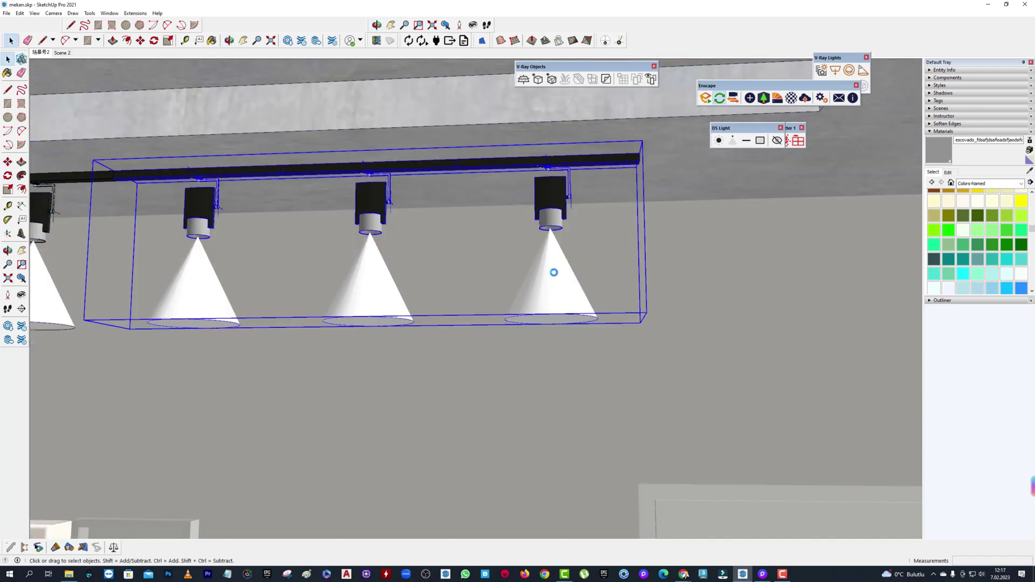
# - Inside the three-lamp group, place a D5 Spot Light under the lamp aimed straight down
pyautogui.doubleClick(553, 272)
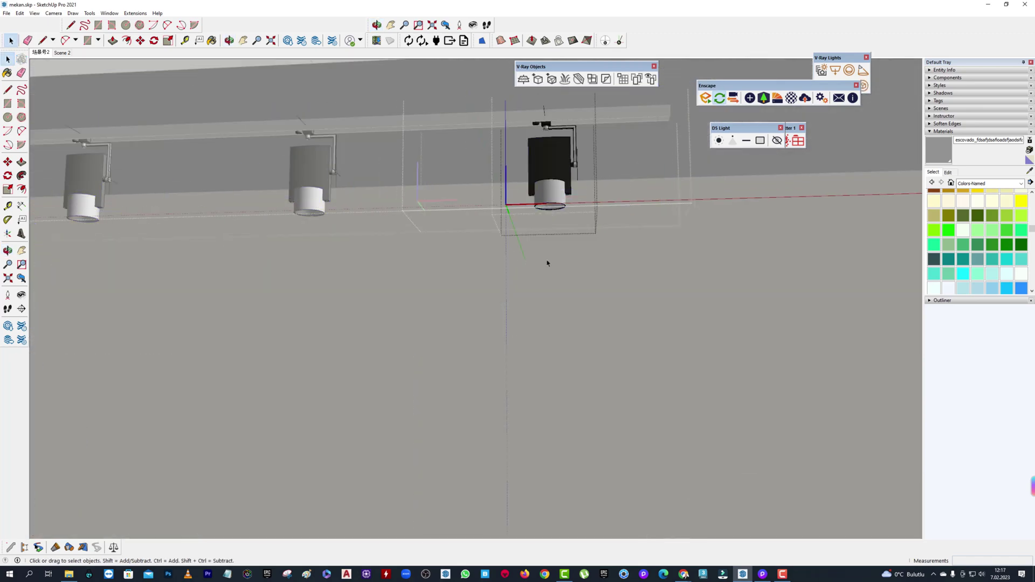
pyautogui.click(732, 141)
pyautogui.click(557, 223)
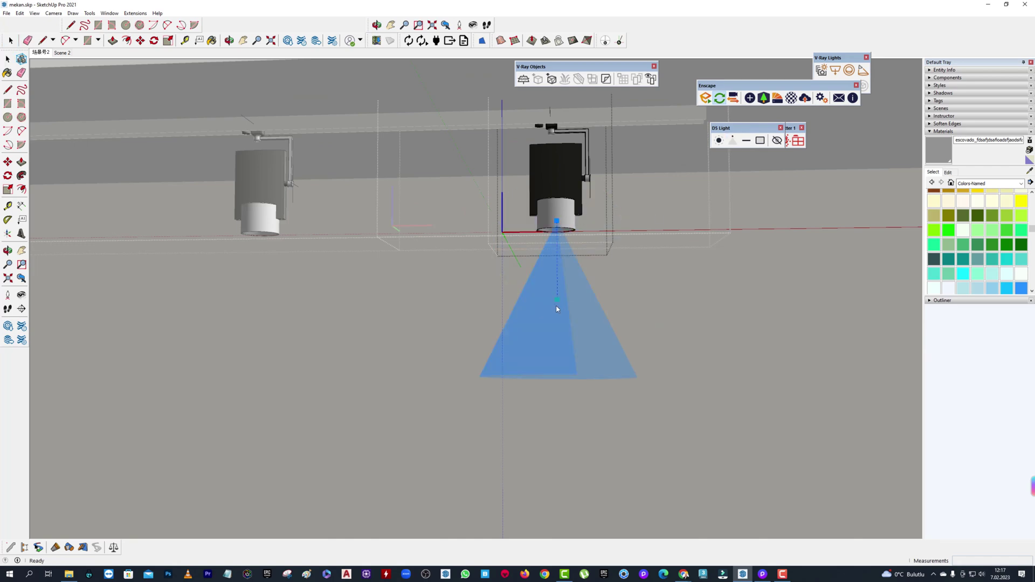
pyautogui.click(558, 309)
pyautogui.scroll(5, 438, 260)
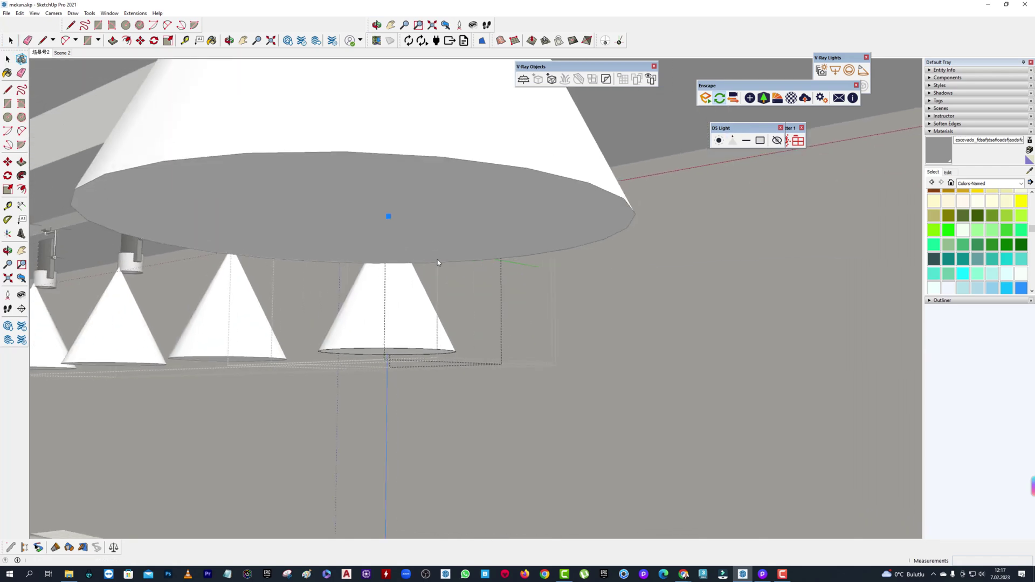
pyautogui.scroll(-5, 437, 260)
pyautogui.keyDown('shift'); pyautogui.moveTo(438, 260); pyautogui.dragTo(209, 151, button='middle'); pyautogui.keyUp('shift')
pyautogui.press('space')
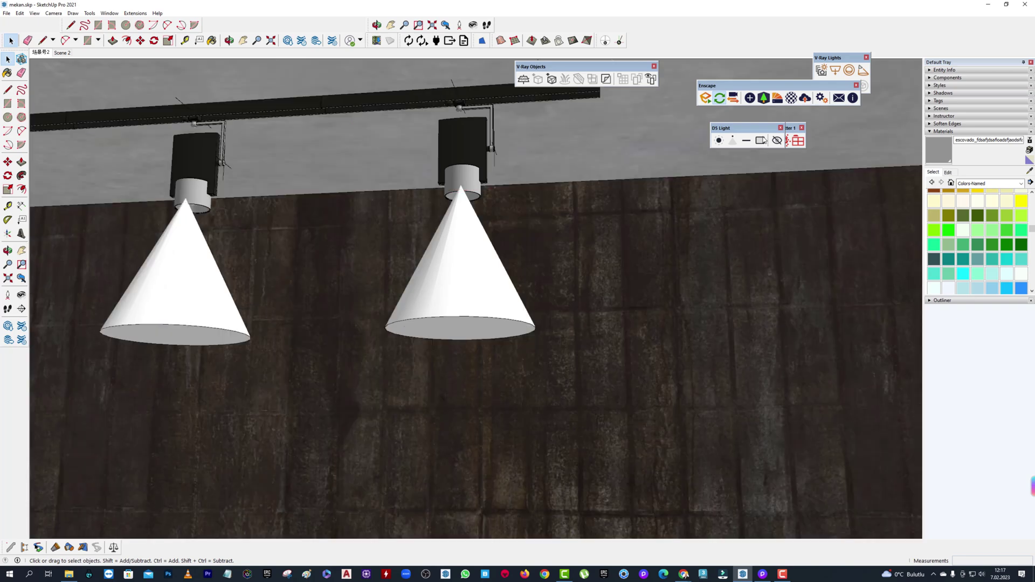
# - Move the floating toolbars aside, adjust toolbar visibility, and return to D5 Render
pyautogui.moveTo(757, 85); pyautogui.dragTo(736, 205)
pyautogui.moveTo(539, 66); pyautogui.dragTo(610, 90)
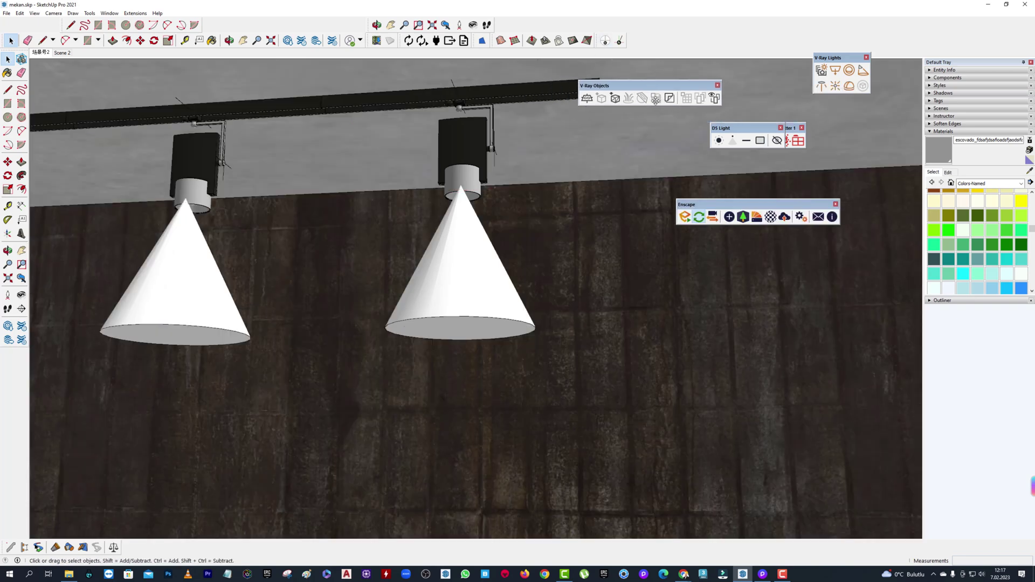
pyautogui.click(42, 14)
pyautogui.click(53, 22)
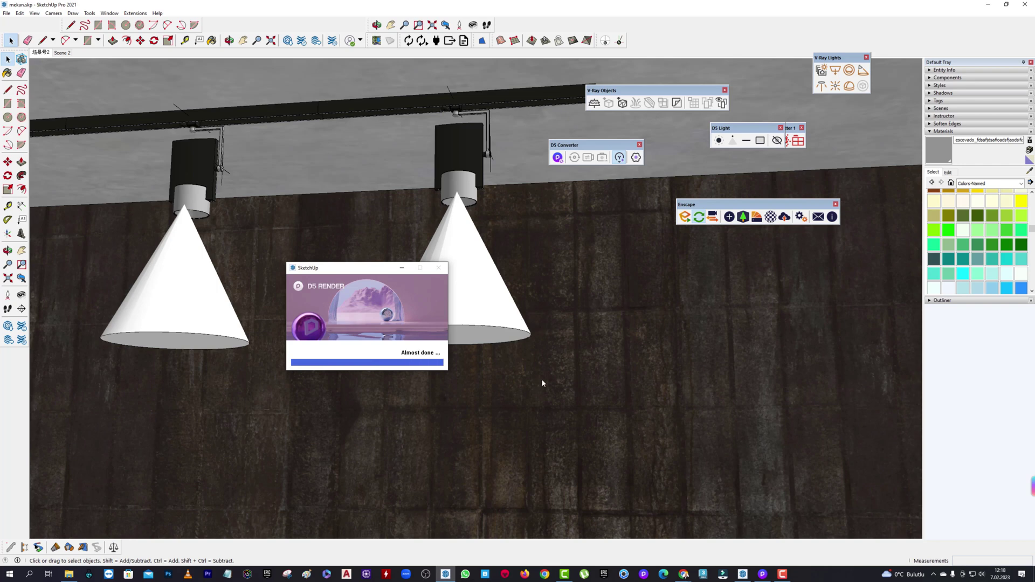
pyautogui.click(989, 8)
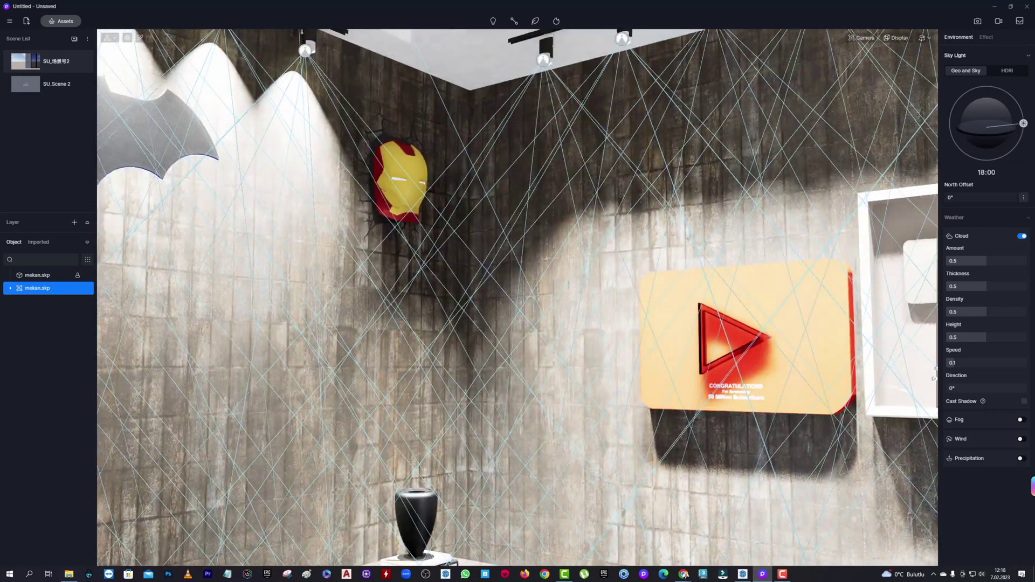
# - Select the re-imported model near the bat sign wall and set its spot light intensity to 100
pyautogui.click(991, 37)
pyautogui.click(226, 265)
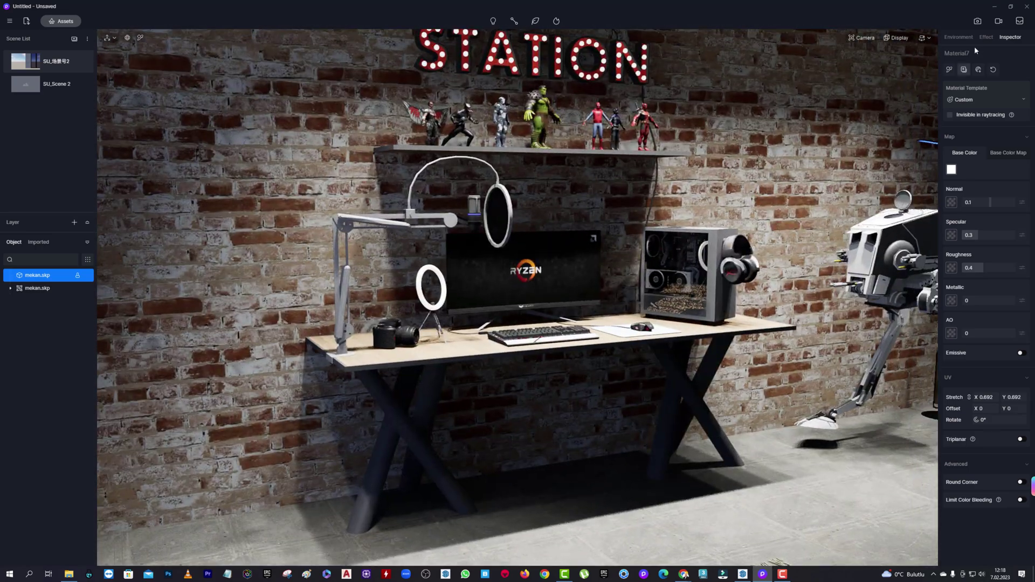
pyautogui.click(986, 37)
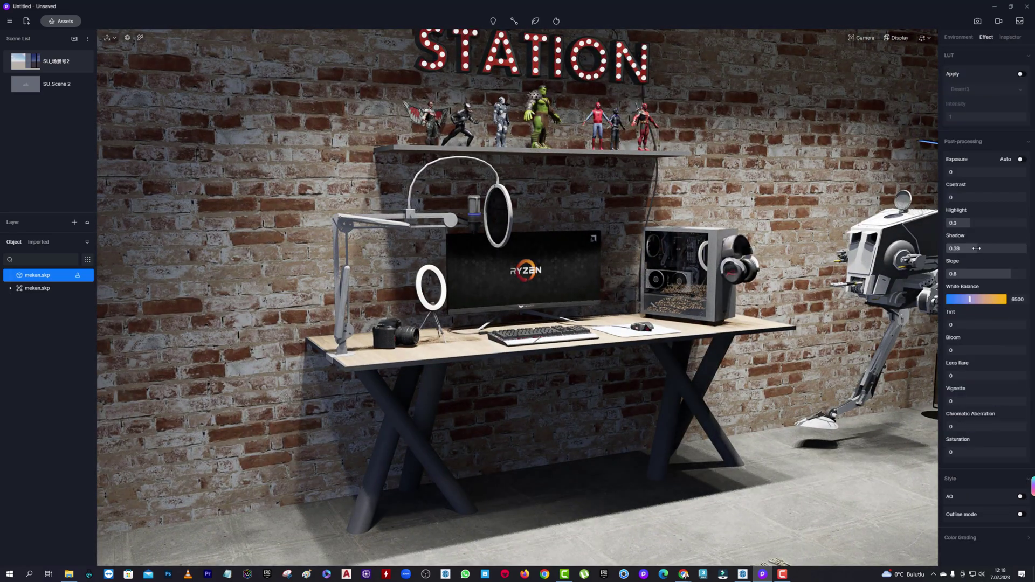
pyautogui.press('d')
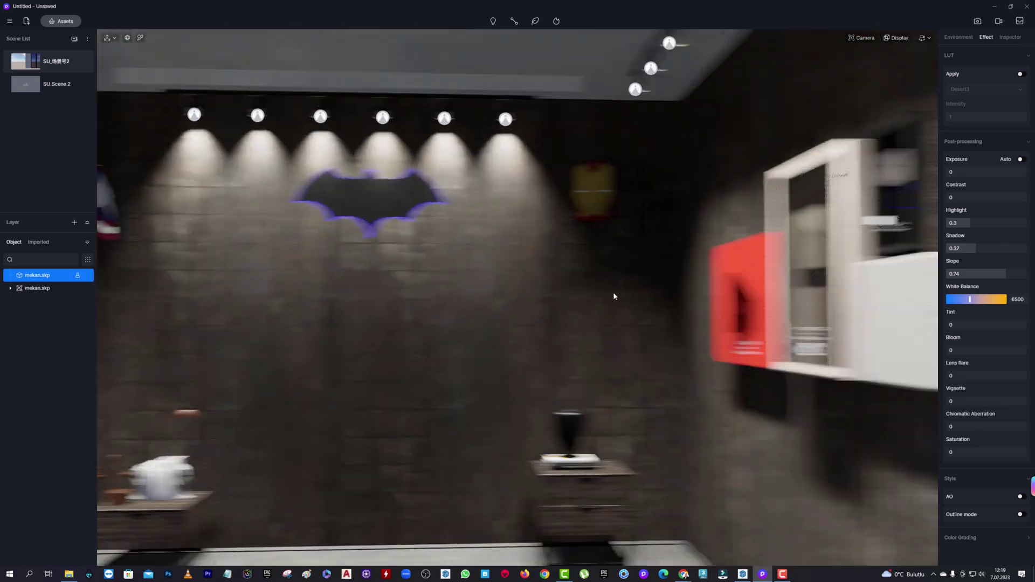
pyautogui.press('a')
pyautogui.click(769, 153)
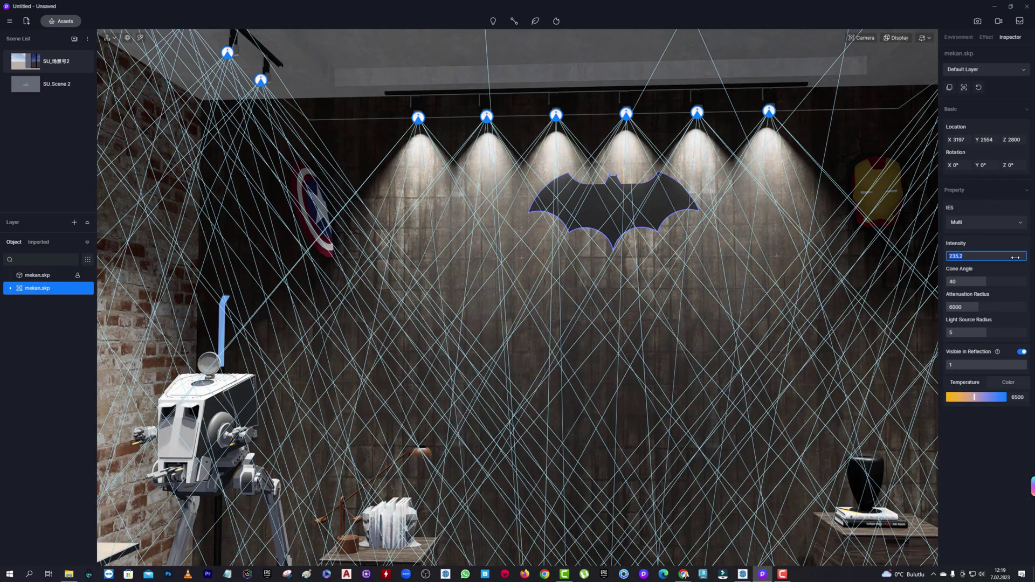
pyautogui.write('100')
pyautogui.press('Return')
# - Set the scene Exposure to 1 in the post-processing settings
pyautogui.click(986, 37)
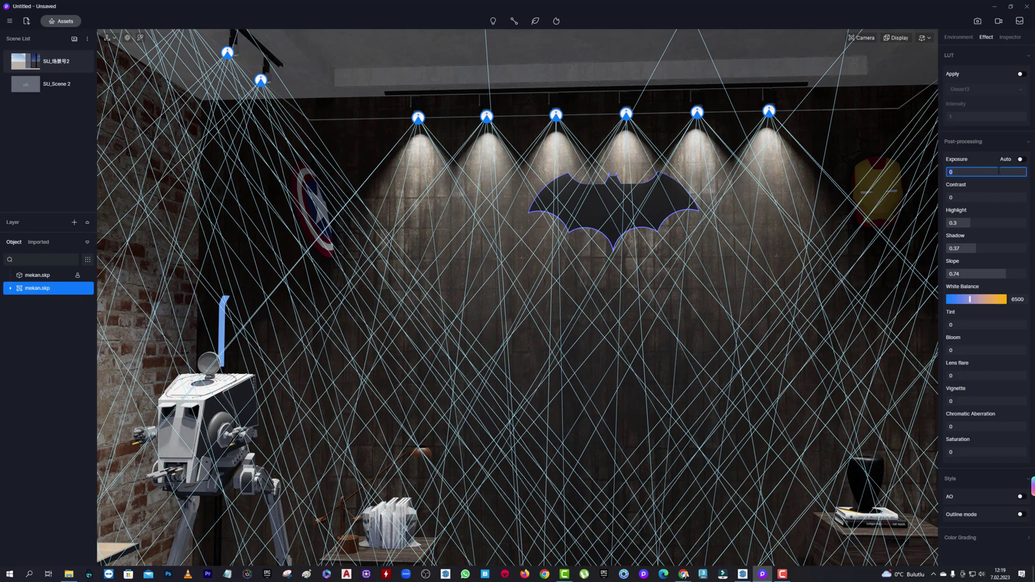
pyautogui.write('1')
pyautogui.press('Return')
# - Orbit from the brick wall toward the GAME STATION wall, the desk and the robot
pyautogui.click(469, 371)
pyautogui.moveTo(469, 370); pyautogui.dragTo(469, 370, button='right')
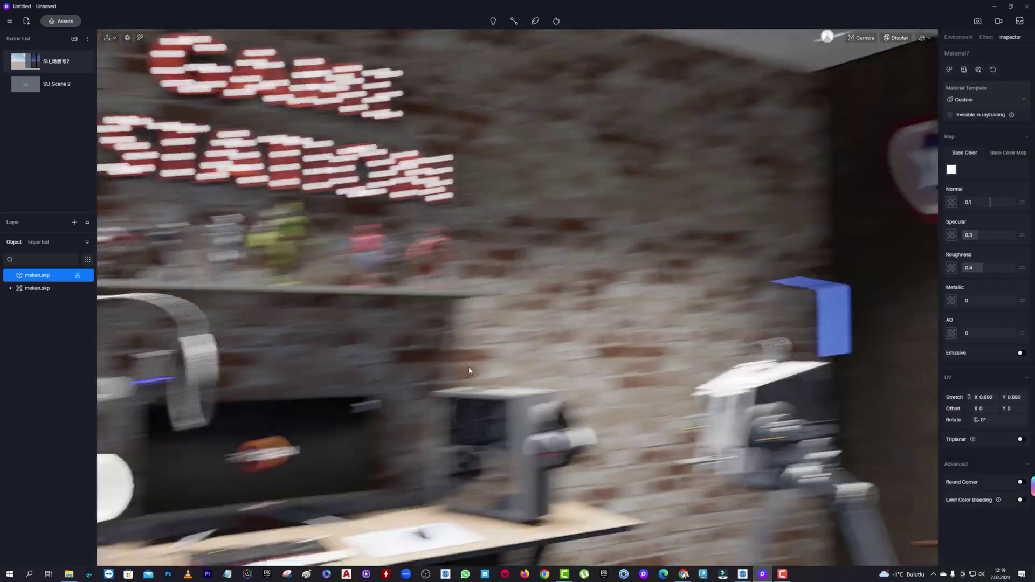
pyautogui.scroll(-3, 470, 371)
pyautogui.scroll(3, 486, 358)
pyautogui.scroll(3, 507, 356)
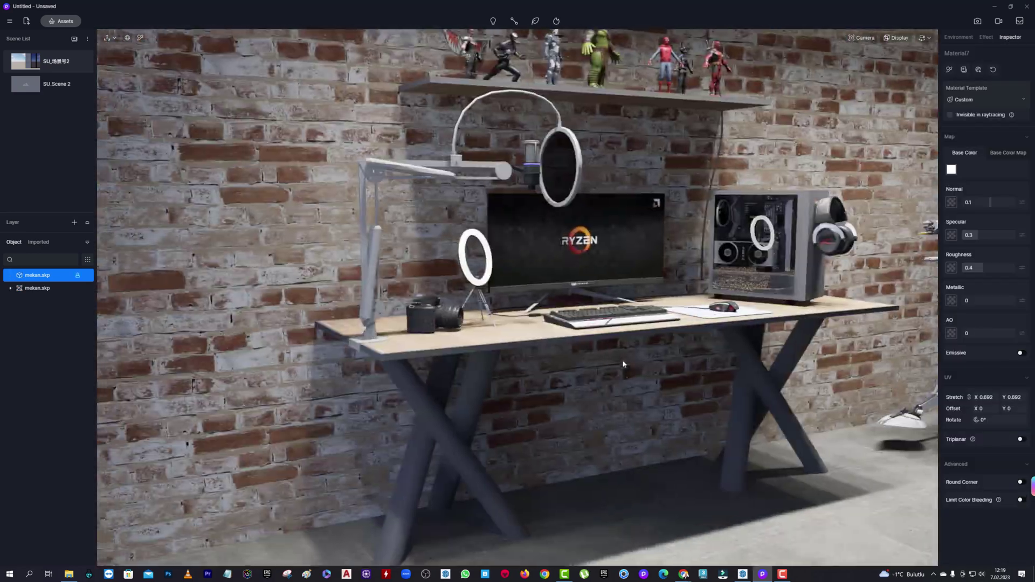
pyautogui.moveTo(624, 364); pyautogui.dragTo(898, 37, button='right')
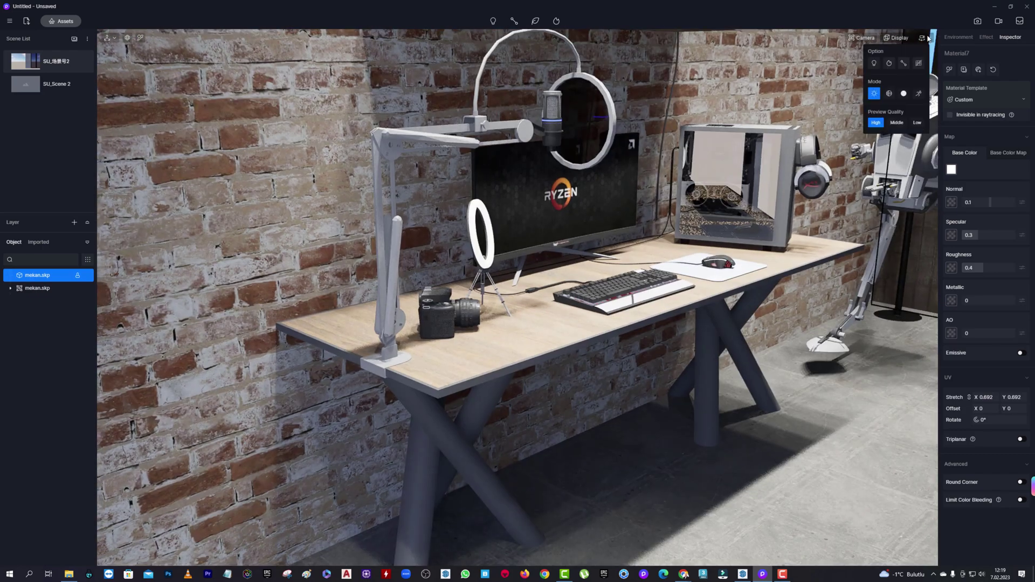
pyautogui.moveTo(897, 75); pyautogui.dragTo(911, 75)
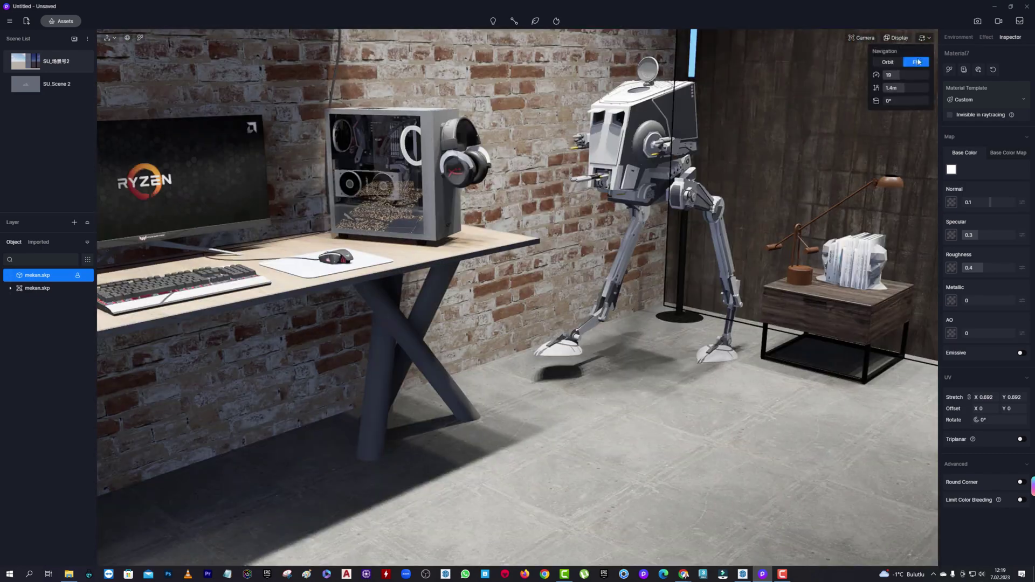
# - Zoom in and tilt up to inspect the lamp head's glass material
pyautogui.scroll(5, 648, 202)
pyautogui.scroll(5, 691, 195)
pyautogui.scroll(5, 354, 137)
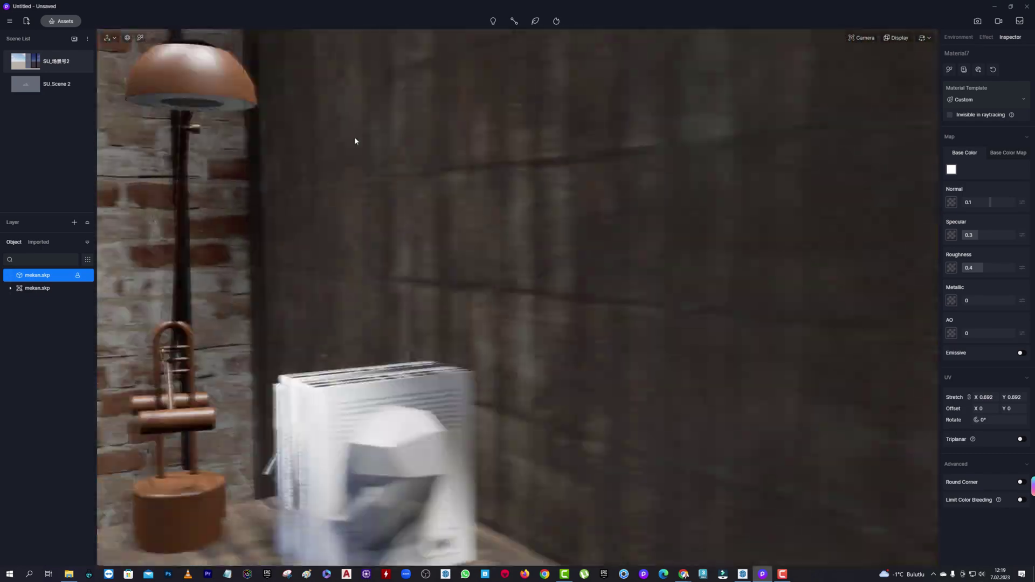
pyautogui.scroll(-5, 555, 111)
pyautogui.moveTo(562, 181); pyautogui.dragTo(618, 38, button='right')
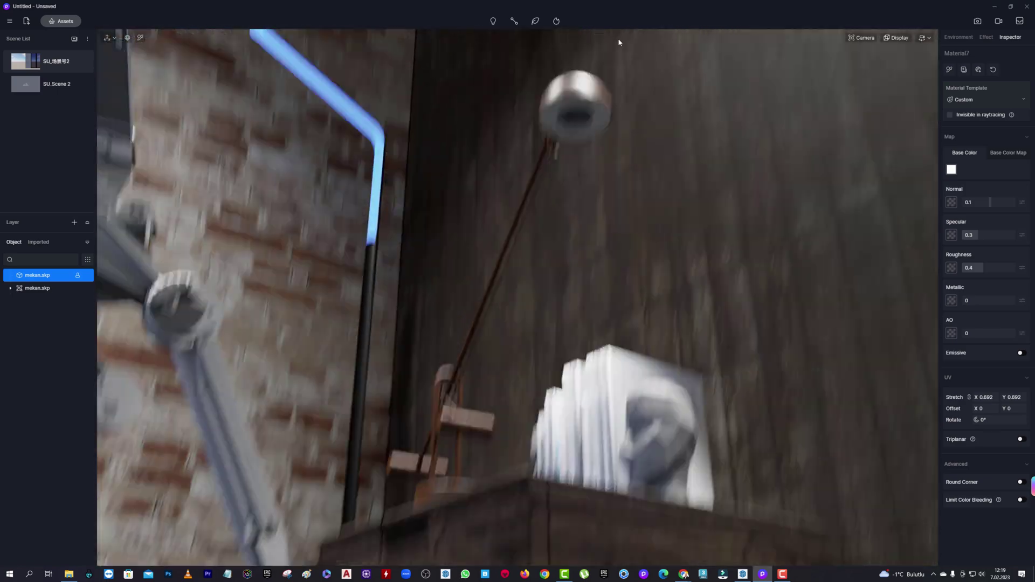
pyautogui.press('Escape')
pyautogui.click(565, 129)
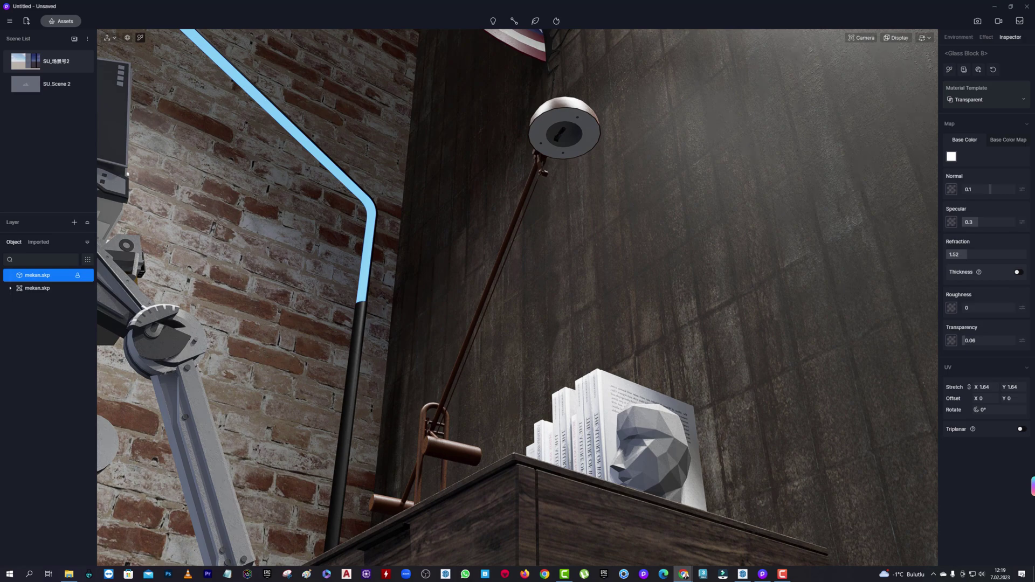
# - Pull back to a wide room view and inspect the floor and robot foot materials
pyautogui.scroll(-5, 564, 128)
pyautogui.moveTo(565, 128); pyautogui.dragTo(645, 397, button='right')
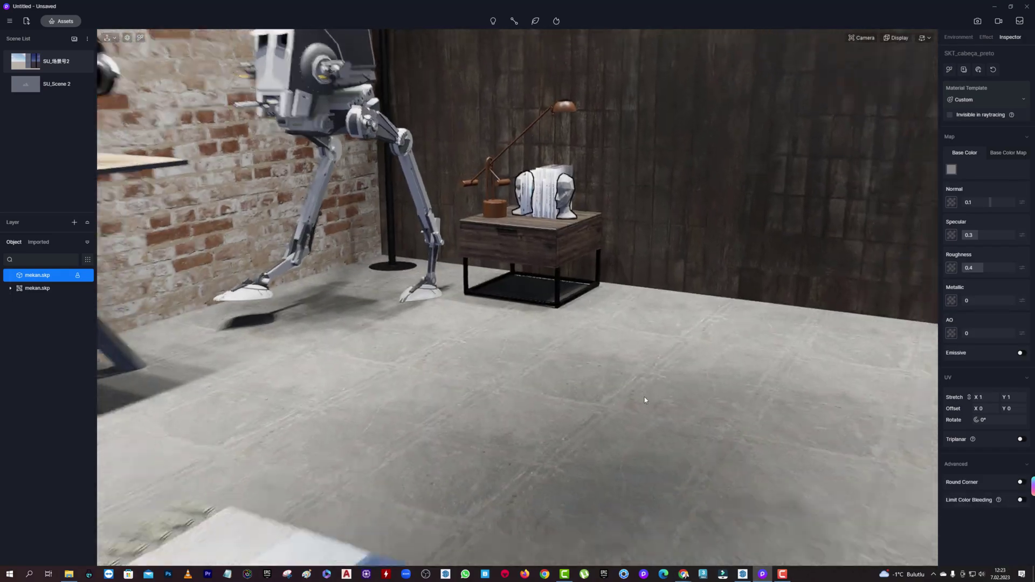
pyautogui.press('Escape')
pyautogui.click(500, 373)
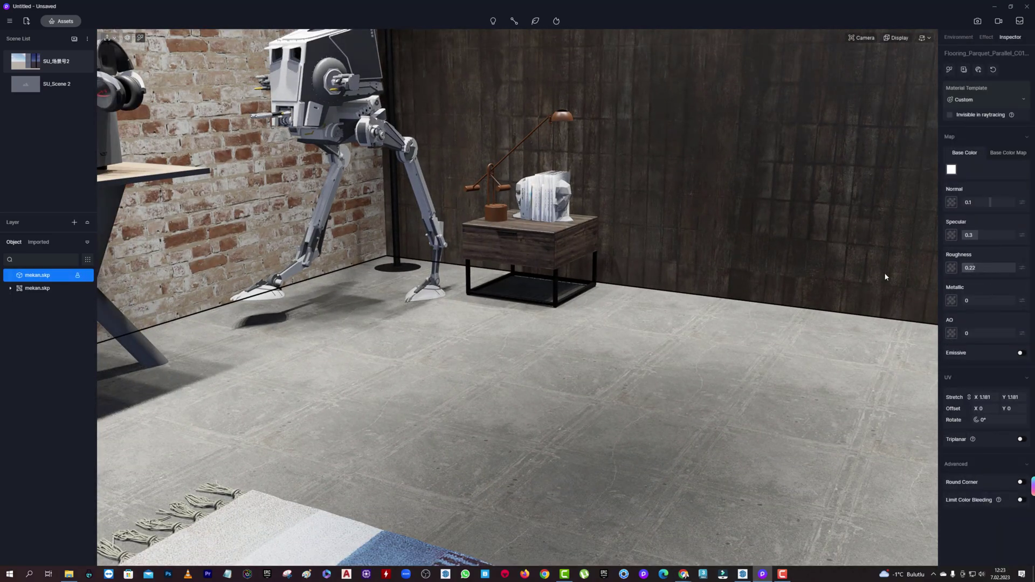
pyautogui.moveTo(885, 277)
pyautogui.mouseDown(button='right')
pyautogui.moveTo(387, 432)
pyautogui.moveTo(601, 405)
pyautogui.moveTo(871, 411)
pyautogui.moveTo(834, 228)
pyautogui.mouseUp(button='right')
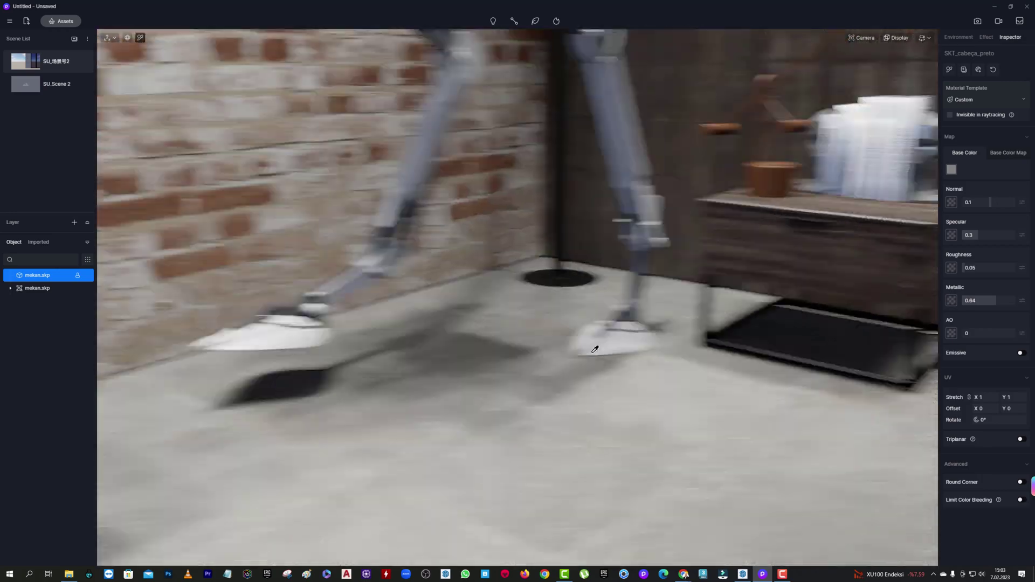
pyautogui.click(587, 337)
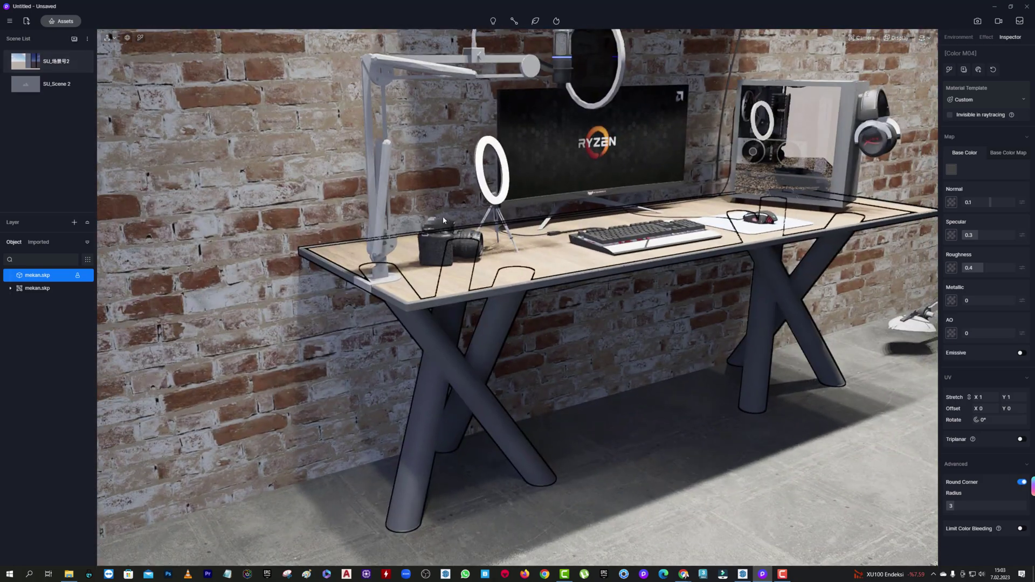
# - Search the asset library for 'metal' and apply Black metal to the table legs
pyautogui.click(61, 21)
pyautogui.click(55, 71)
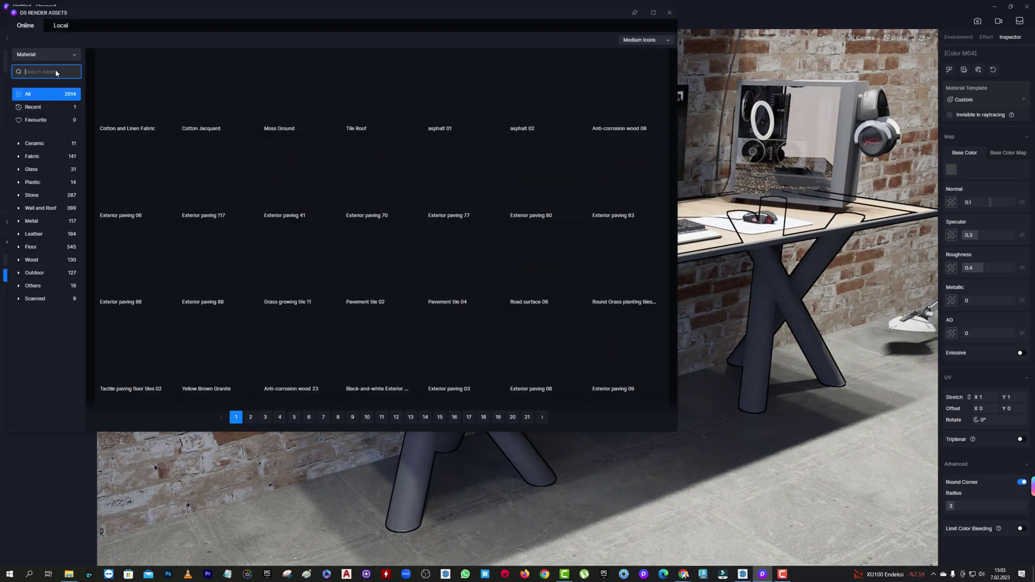
pyautogui.write('metal')
pyautogui.press('Return')
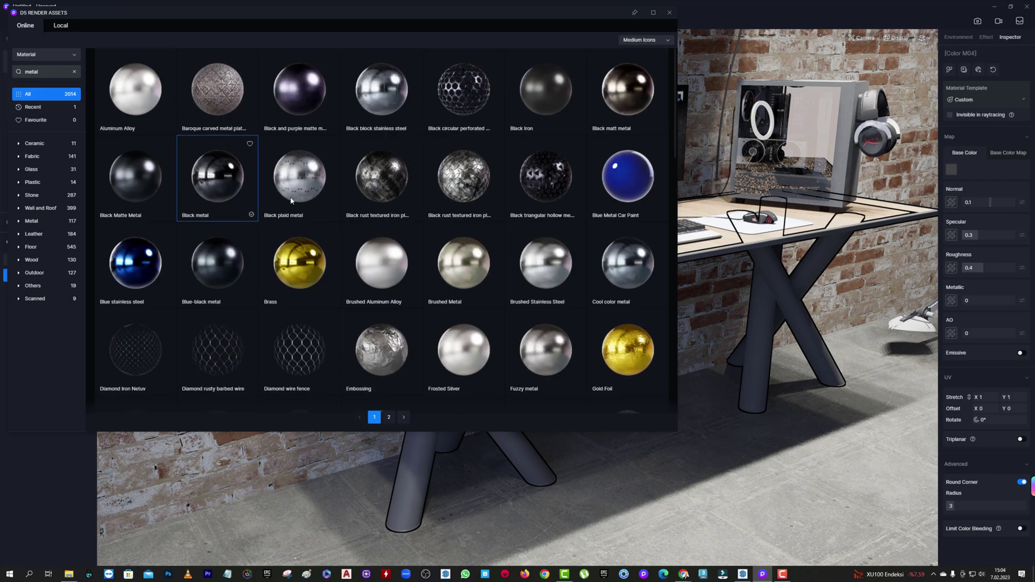
pyautogui.moveTo(217, 177)
pyautogui.mouseDown()
pyautogui.moveTo(791, 293)
pyautogui.moveTo(831, 353)
pyautogui.mouseUp()
pyautogui.moveTo(780, 332); pyautogui.dragTo(771, 367)
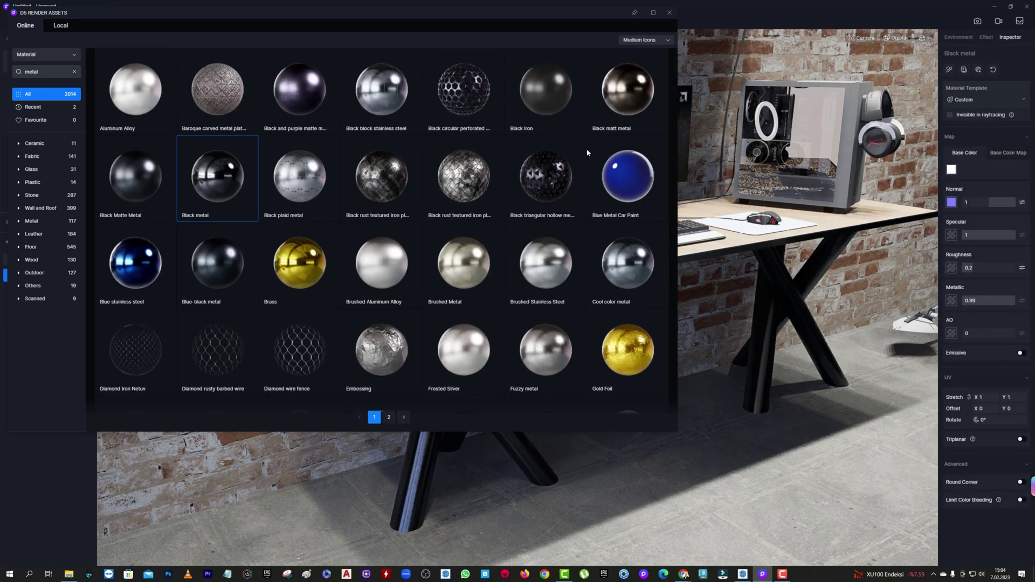
pyautogui.moveTo(510, 15); pyautogui.dragTo(307, 213)
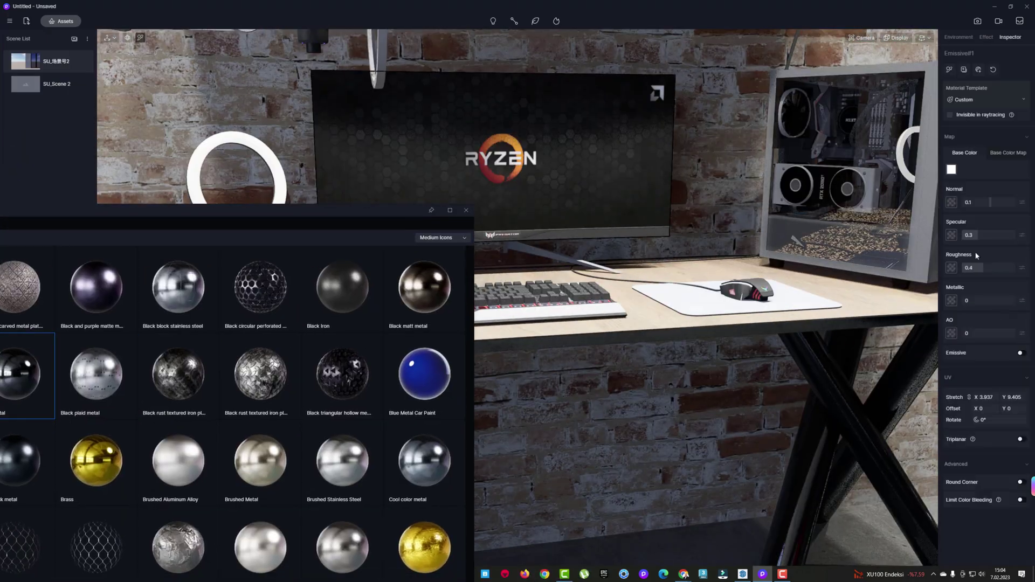
# - Lower the screen roughness to 0.17, make the mic arm more metallic with Round Corner on
pyautogui.moveTo(976, 268); pyautogui.dragTo(968, 268)
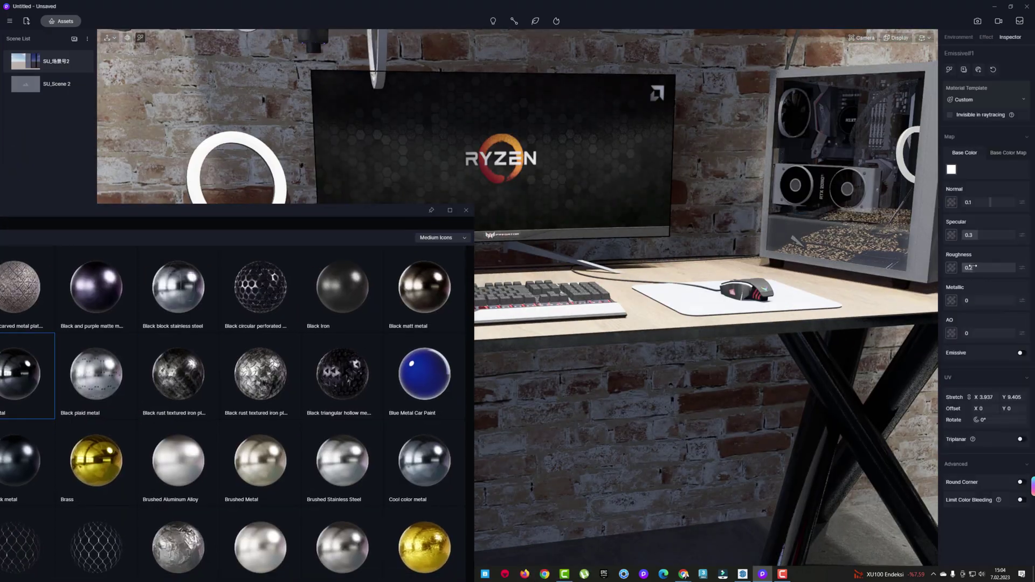
pyautogui.moveTo(701, 324); pyautogui.dragTo(643, 332, button='right')
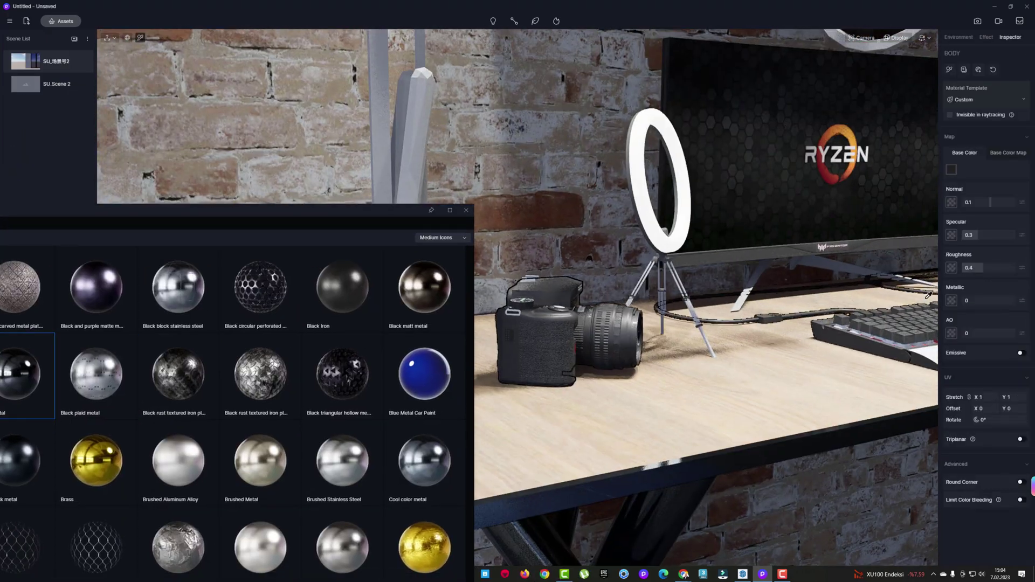
pyautogui.scroll(-5, 556, 246)
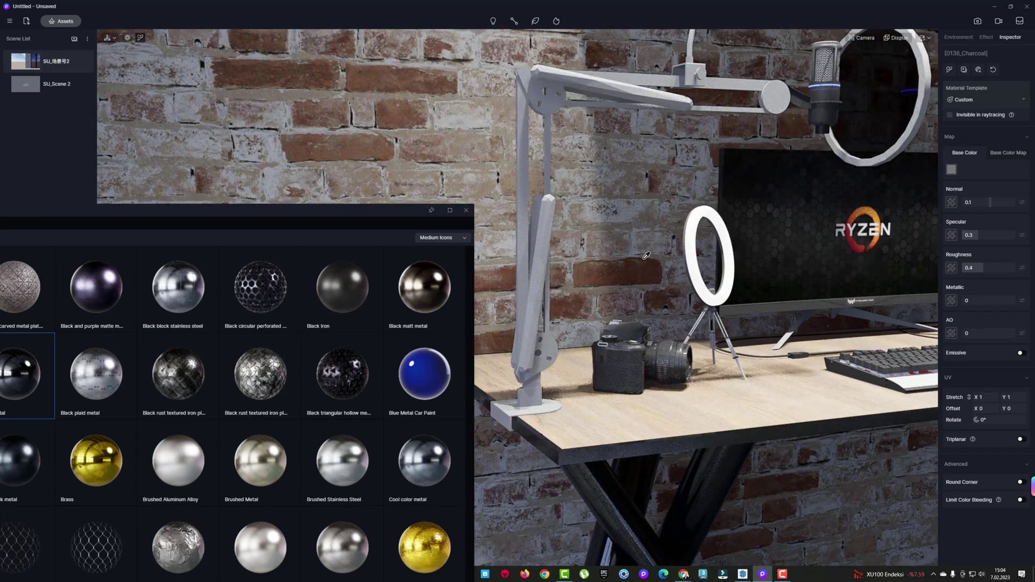
pyautogui.moveTo(971, 301); pyautogui.dragTo(1006, 302)
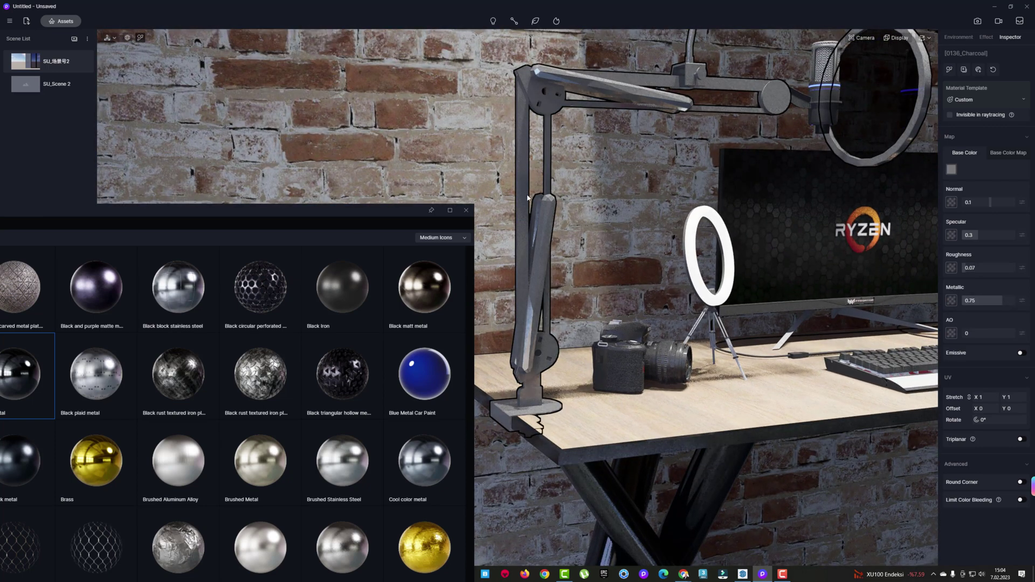
pyautogui.click(1020, 483)
# - Apply the Brushed Metal material from the library to the mic arm
pyautogui.moveTo(307, 215); pyautogui.dragTo(378, 164)
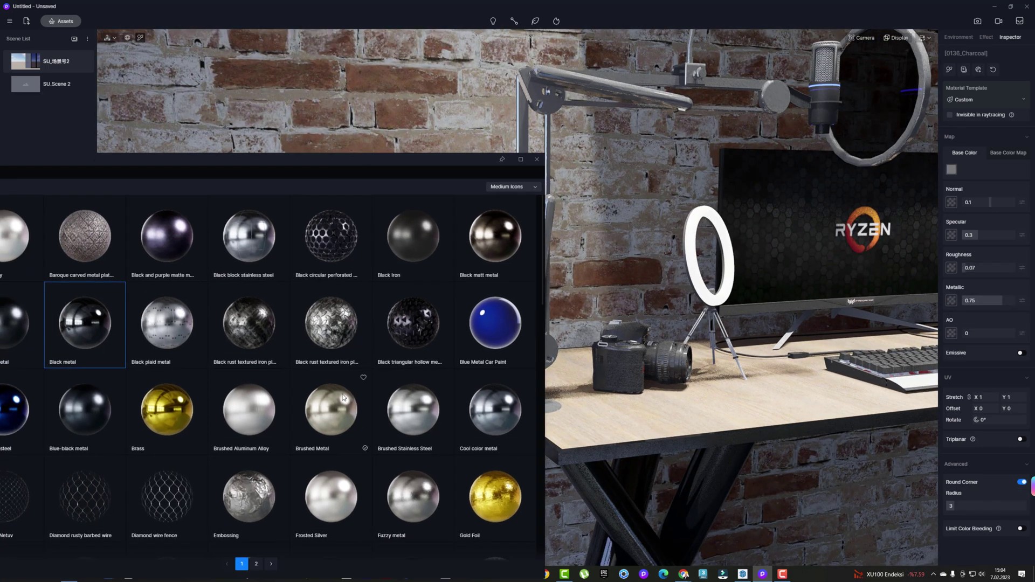
pyautogui.moveTo(331, 410); pyautogui.dragTo(605, 107)
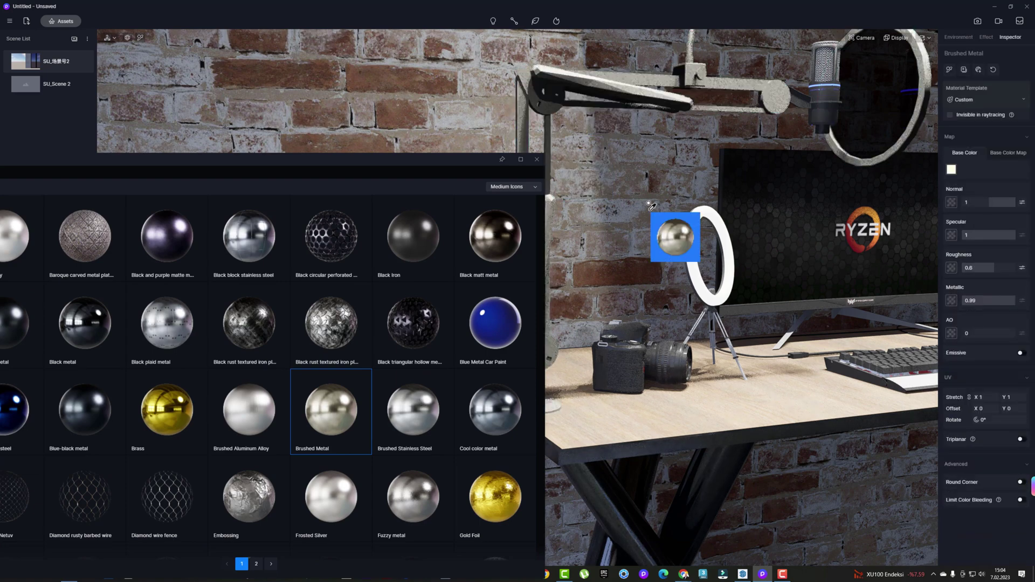
pyautogui.moveTo(651, 206); pyautogui.dragTo(736, 209)
pyautogui.moveTo(724, 237); pyautogui.dragTo(755, 180, button='right')
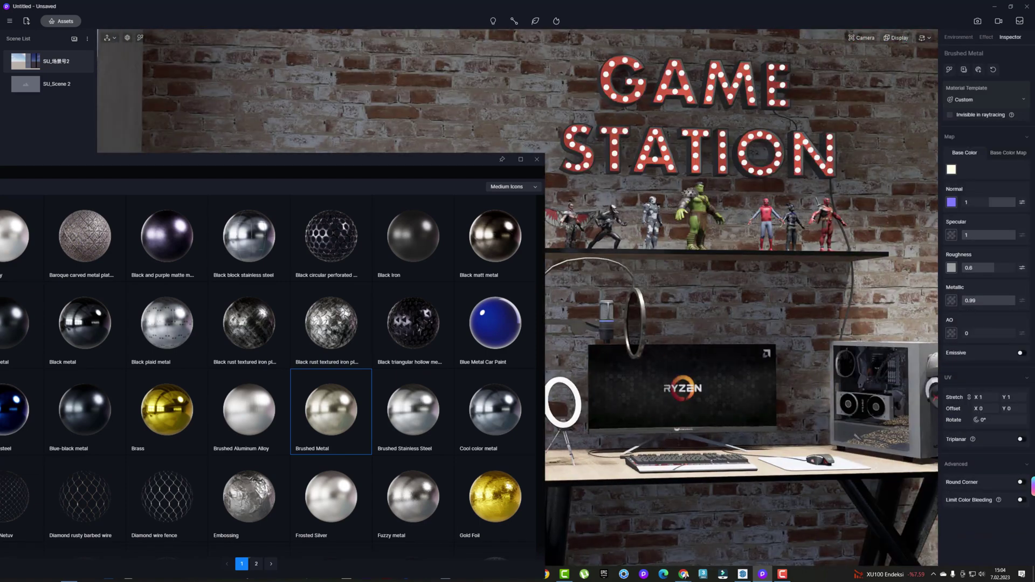
# - Turn on Emissive for the keyboard material and inspect its palm rest
pyautogui.scroll(10, 700, 234)
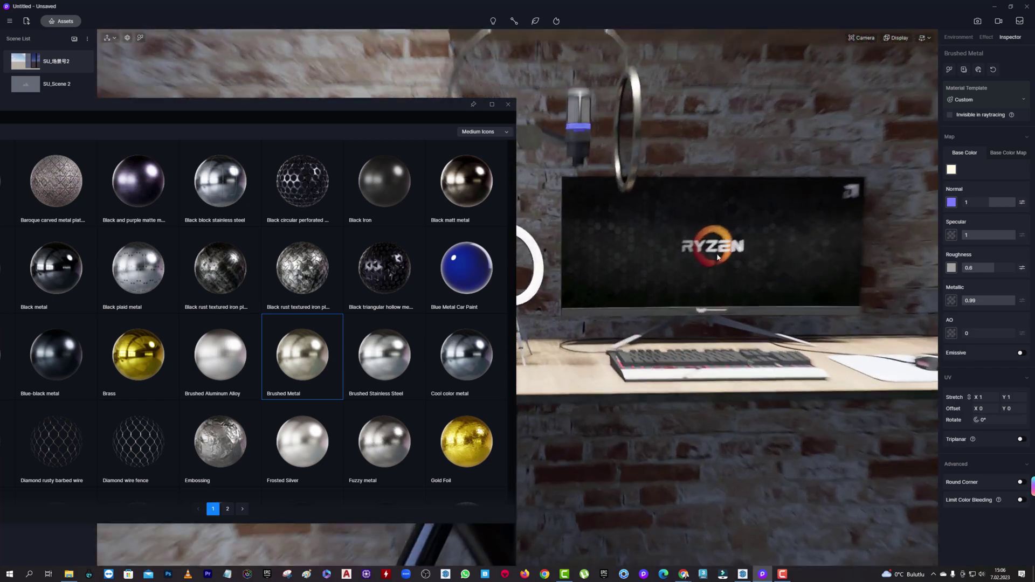
pyautogui.scroll(-5, 714, 284)
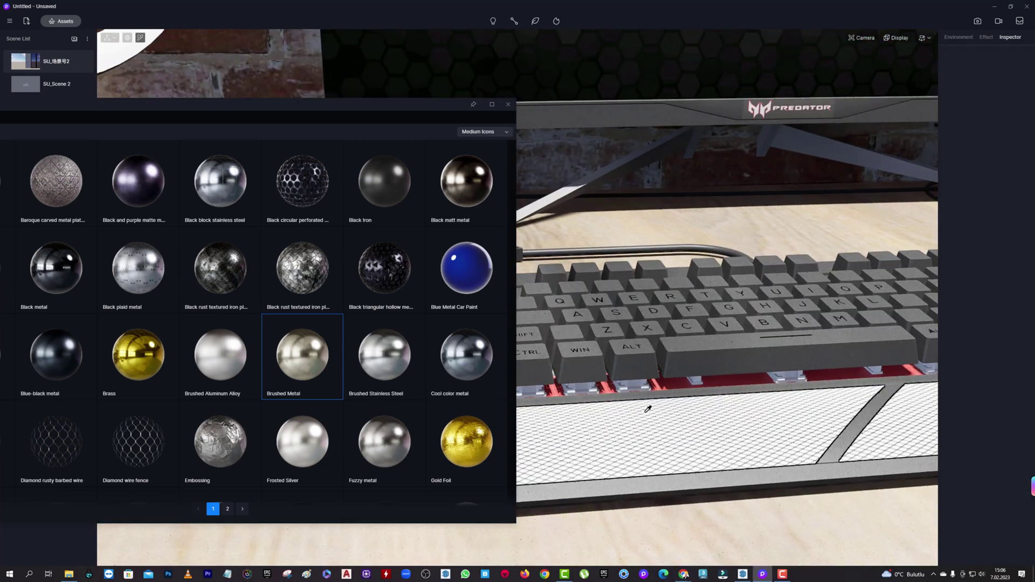
pyautogui.click(1020, 353)
pyautogui.scroll(-5, 809, 277)
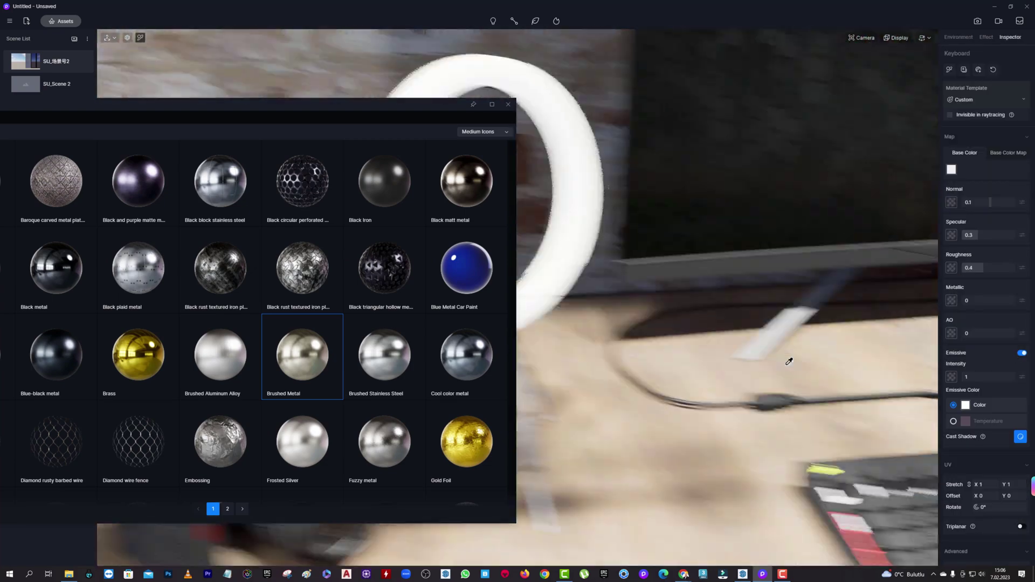
pyautogui.scroll(5, 685, 397)
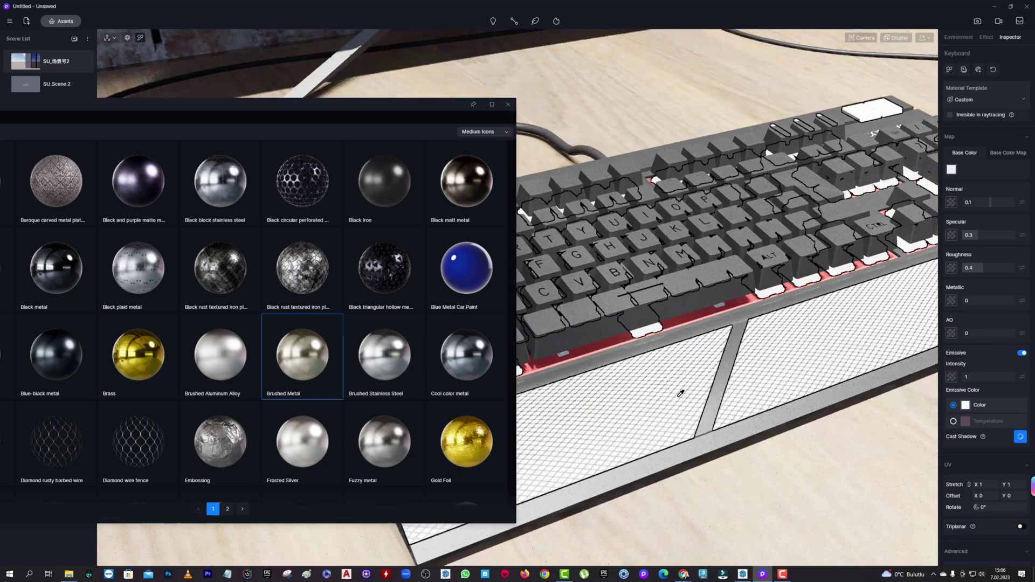
pyautogui.click(680, 394)
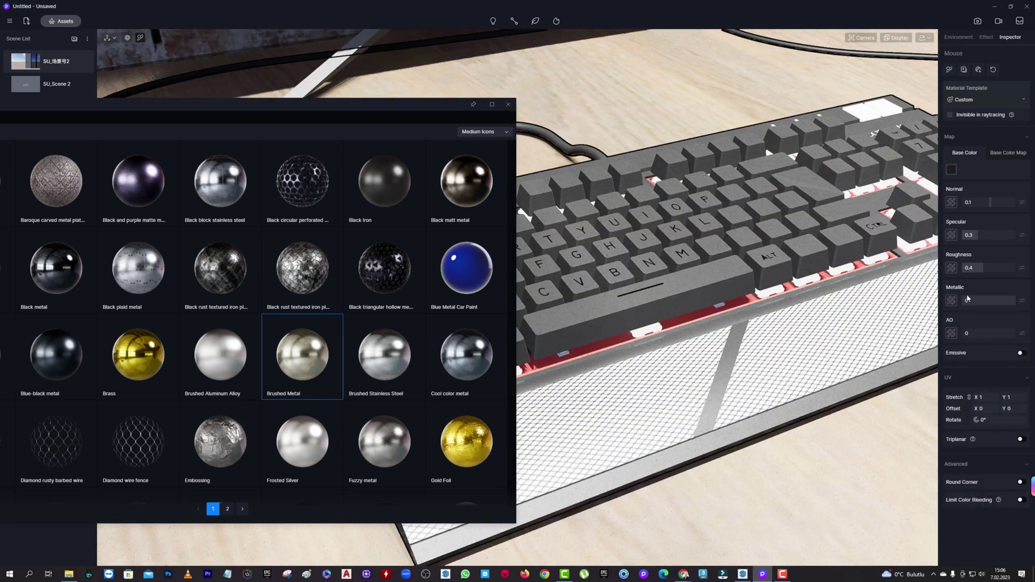
# - Select the mouse's white material and set its Metallic to 0.14
pyautogui.scroll(-5, 717, 383)
pyautogui.scroll(3, 769, 284)
pyautogui.click(769, 284)
pyautogui.write('0.14')
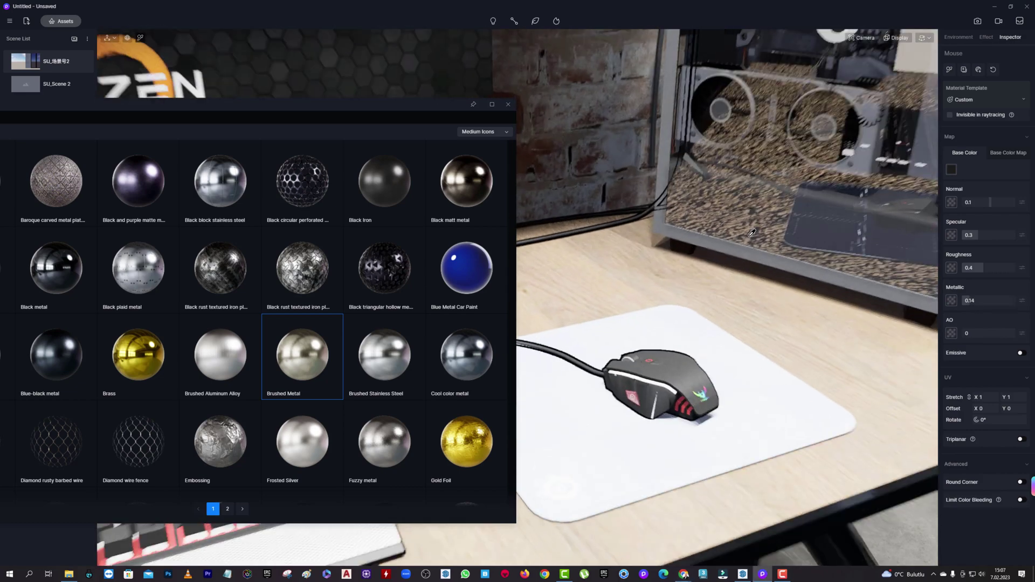
pyautogui.scroll(5, 757, 318)
pyautogui.scroll(3, 742, 335)
pyautogui.scroll(-5, 742, 336)
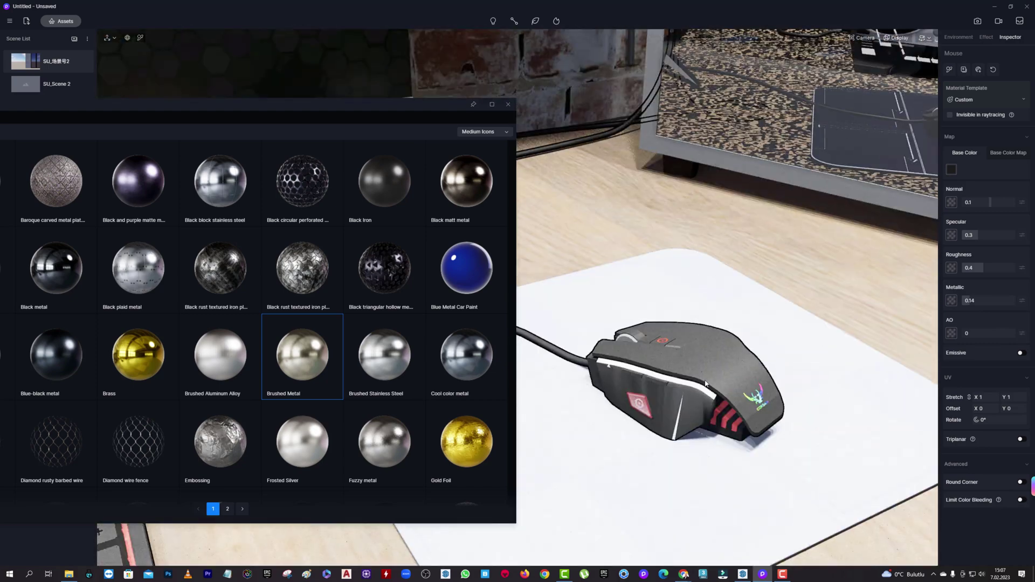
pyautogui.click(786, 328)
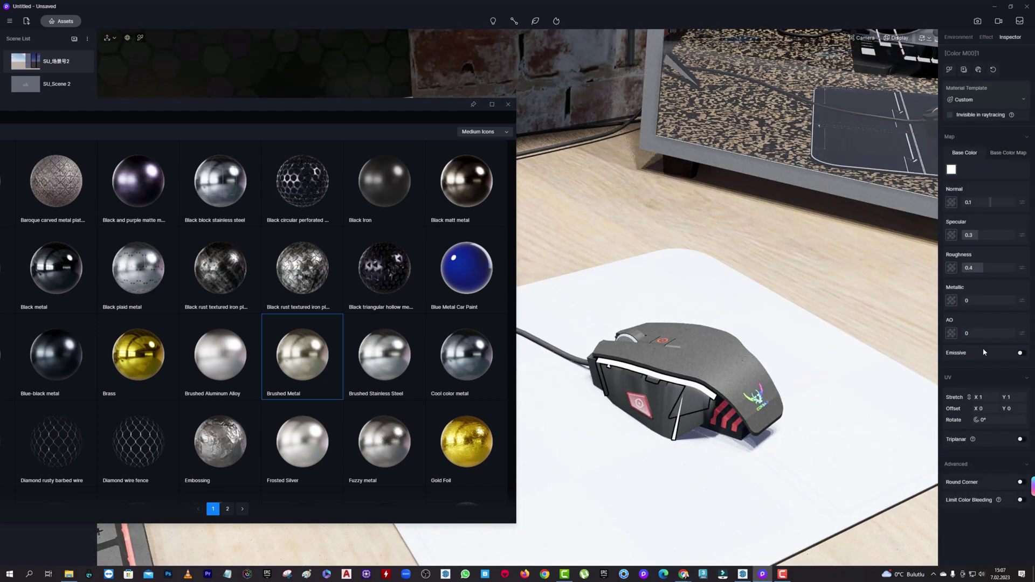
pyautogui.scroll(-5, 718, 336)
# - Raise the monitor screen's emissive glow intensity to 11.3
pyautogui.scroll(-3, 690, 226)
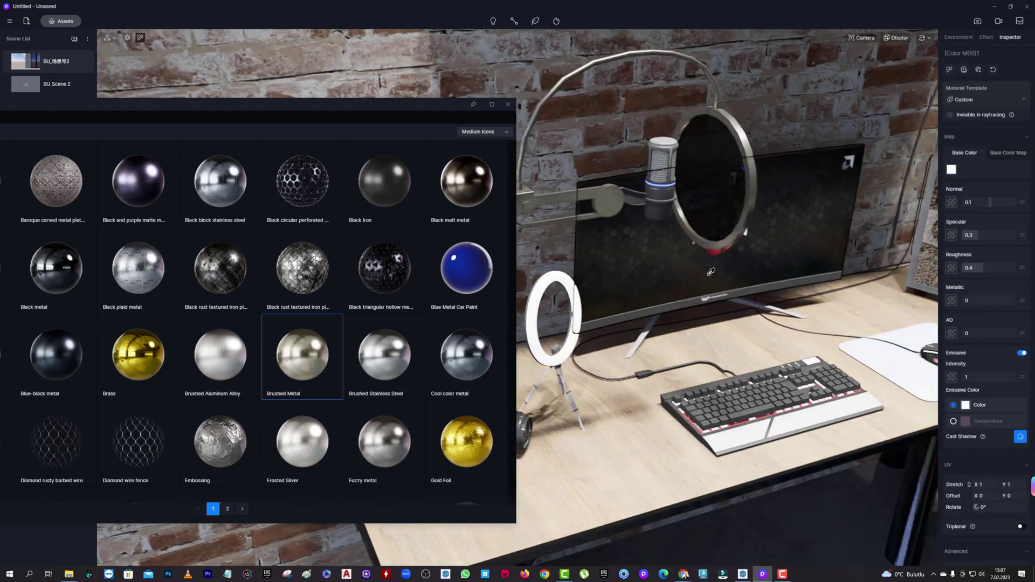
pyautogui.scroll(3, 654, 111)
pyautogui.scroll(3, 654, 111)
pyautogui.scroll(-3, 654, 111)
pyautogui.click(636, 183)
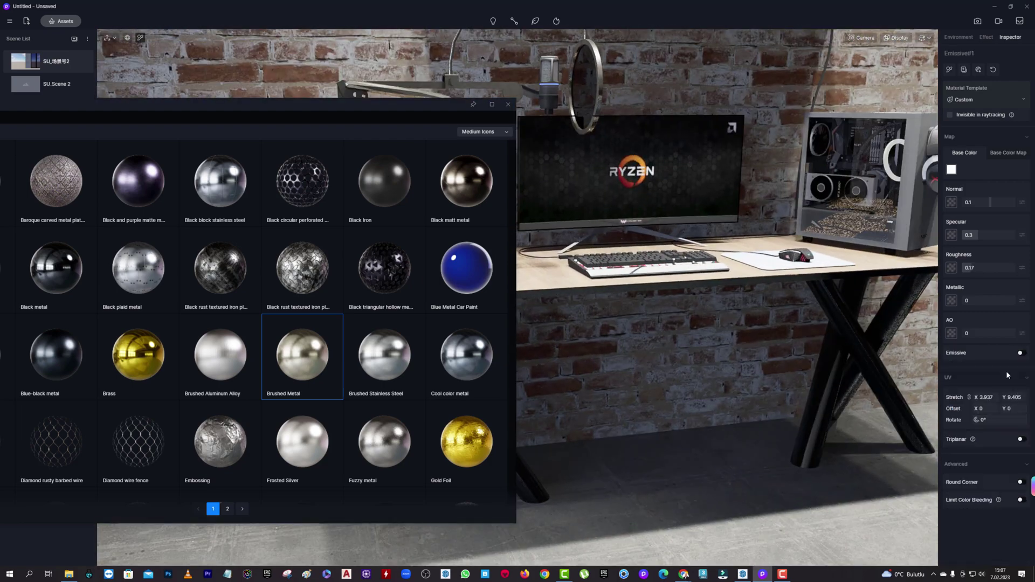
pyautogui.moveTo(971, 378); pyautogui.dragTo(998, 378)
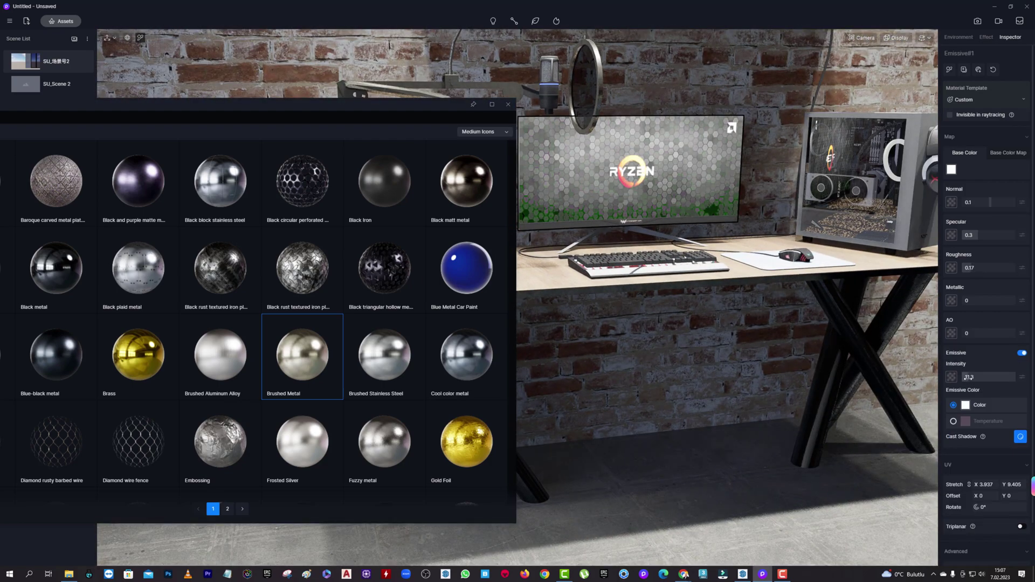
# - Change the screen glow colour to pale lavender-purple (HSV 238/40/94)
pyautogui.scroll(-5, 730, 313)
pyautogui.moveTo(731, 313); pyautogui.dragTo(829, 368, button='middle')
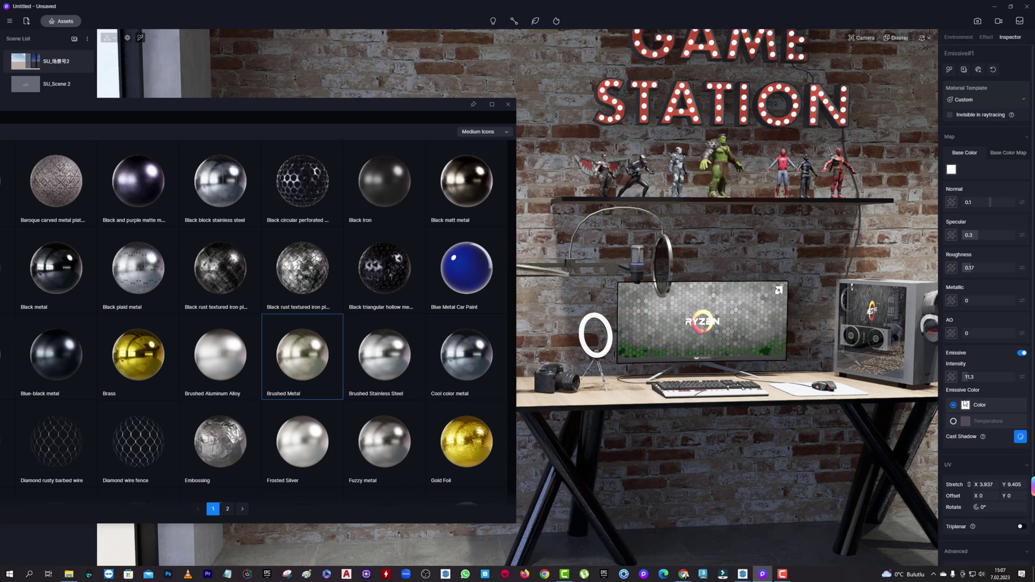
pyautogui.click(956, 442)
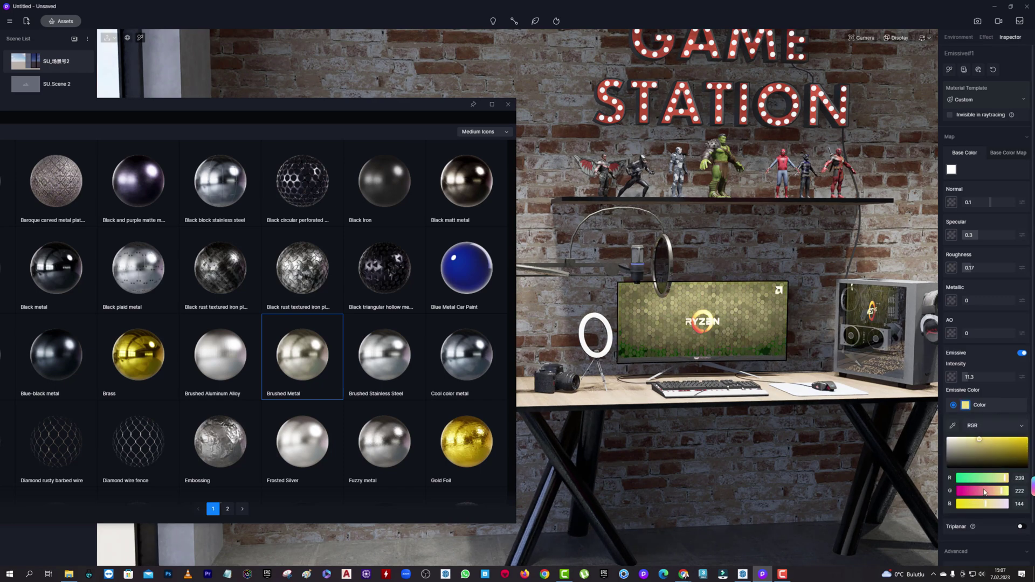
pyautogui.click(994, 477)
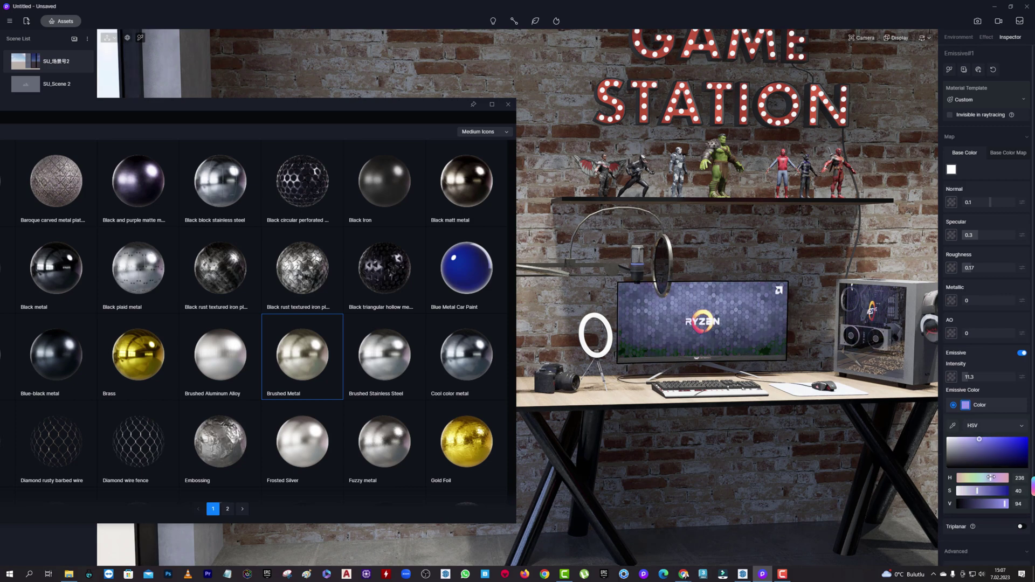
# - Focus on the PC case and select its glass material for editing
pyautogui.scroll(3, 806, 299)
pyautogui.scroll(-2, 803, 328)
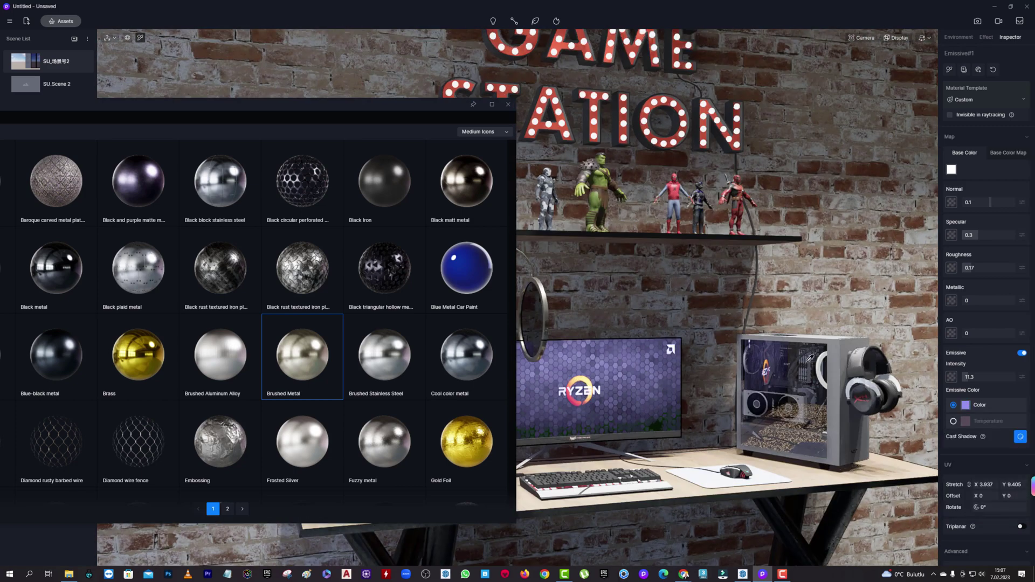
pyautogui.click(798, 356)
pyautogui.doubleClick(834, 404)
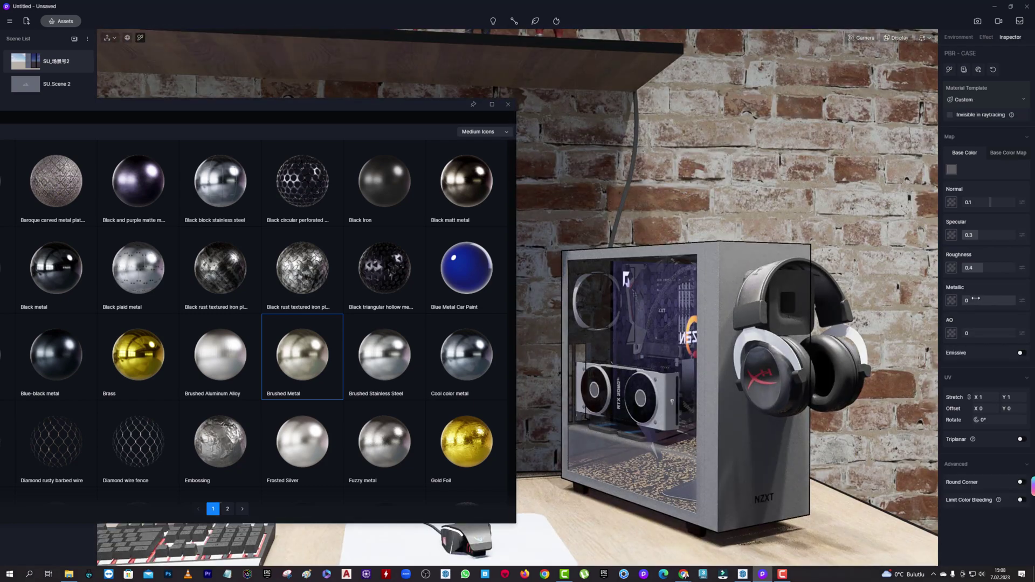
# - Set the PC case Metallic to about 0.83 and make the wall bat sign light grey
pyautogui.moveTo(976, 298); pyautogui.dragTo(1006, 300)
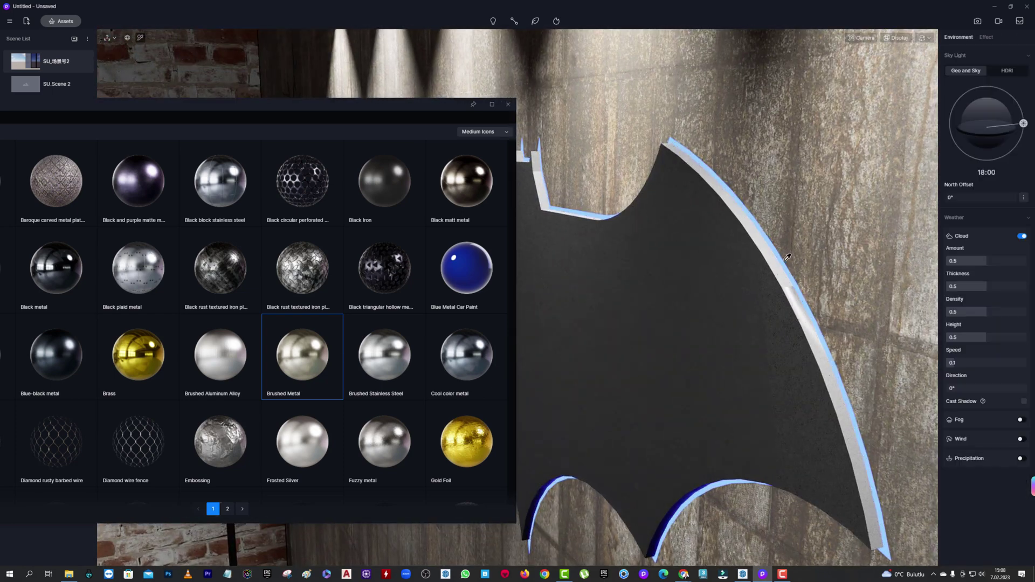
pyautogui.click(788, 258)
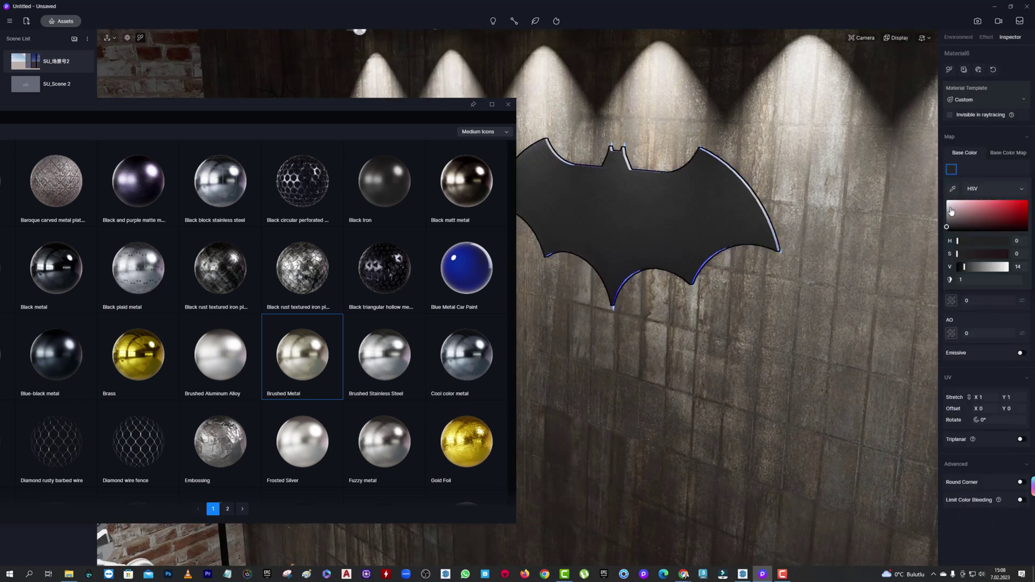
pyautogui.click(952, 211)
pyautogui.click(952, 169)
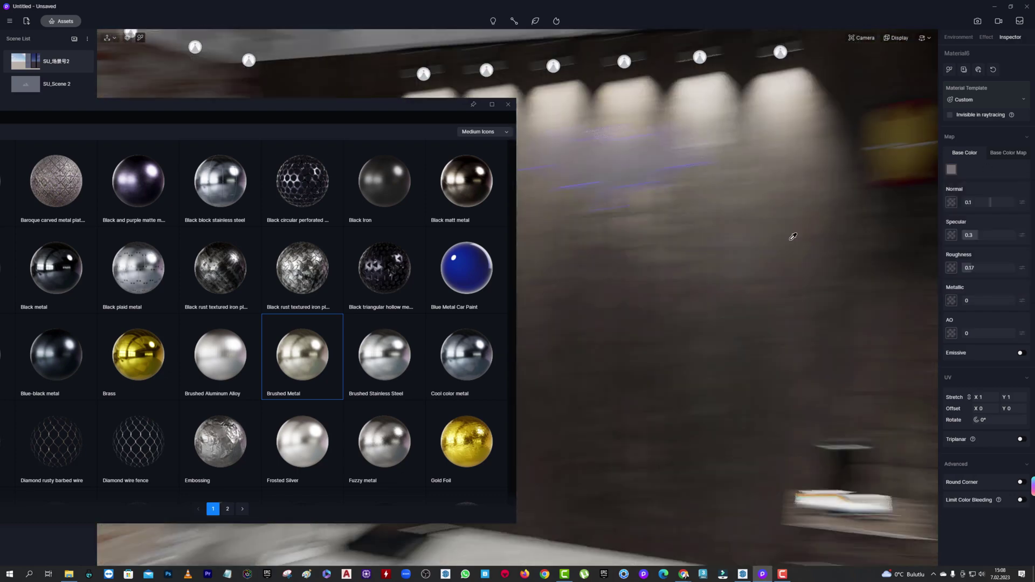
pyautogui.click(828, 152)
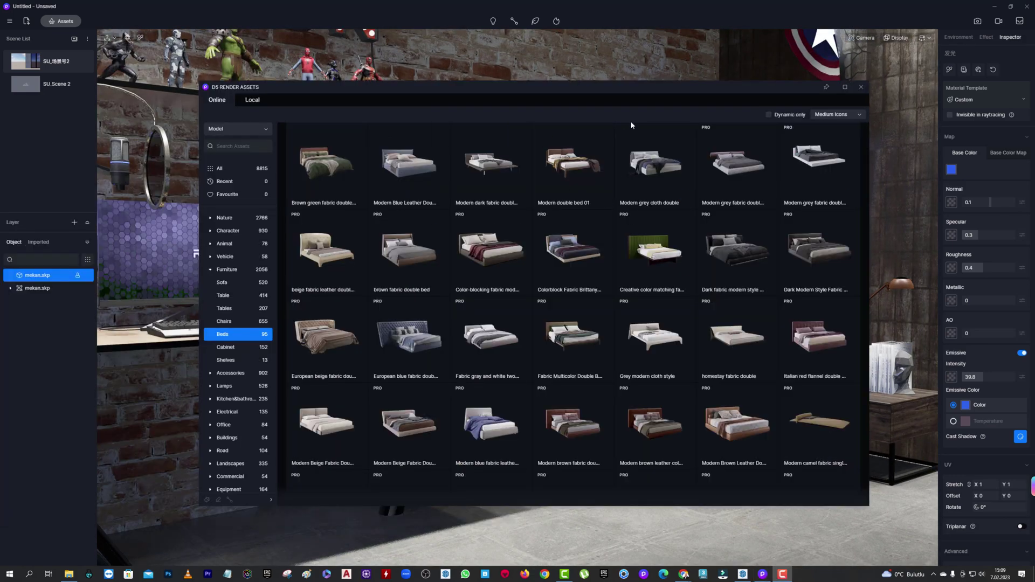
# - Browse the Beds library and place the Modern Style Fabric Brown bed in the scene
pyautogui.moveTo(635, 93); pyautogui.dragTo(628, 90)
pyautogui.scroll(-5, 565, 246)
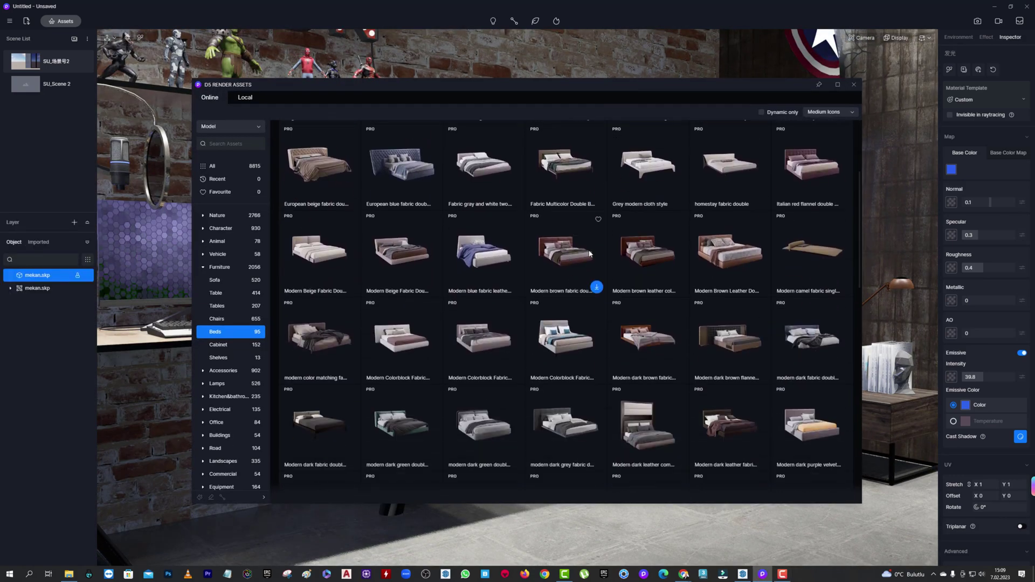
pyautogui.scroll(-2, 565, 246)
pyautogui.scroll(-2, 563, 247)
pyautogui.scroll(-2, 560, 249)
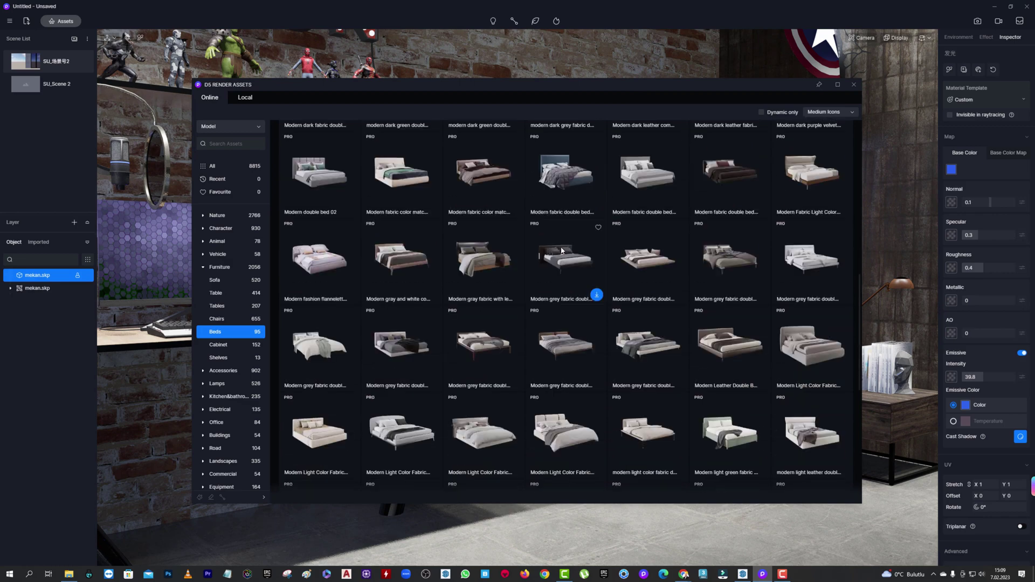
pyautogui.scroll(-1, 558, 251)
pyautogui.scroll(-2, 559, 252)
pyautogui.scroll(-2, 559, 253)
pyautogui.scroll(-2, 559, 255)
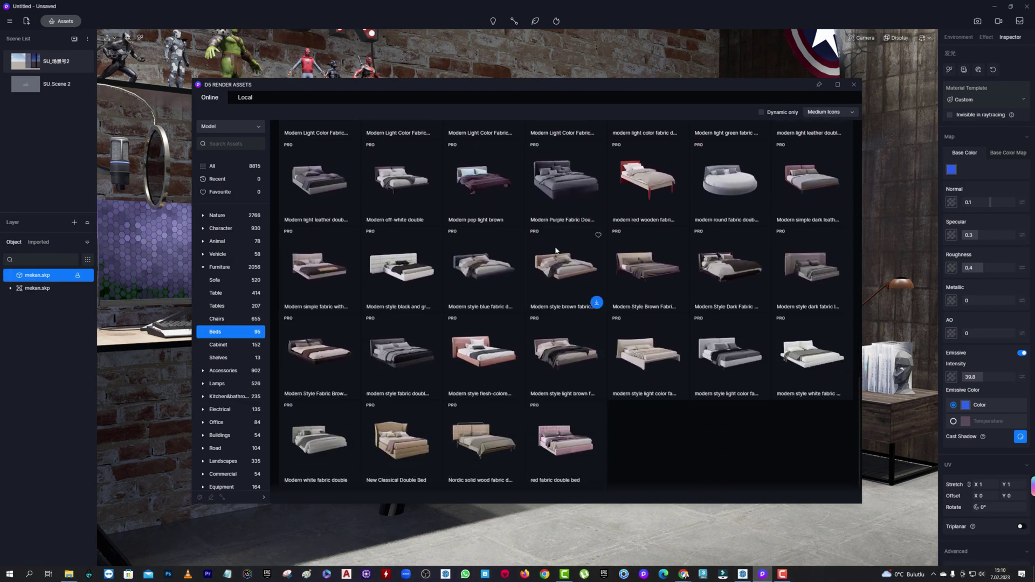
pyautogui.scroll(-2, 556, 256)
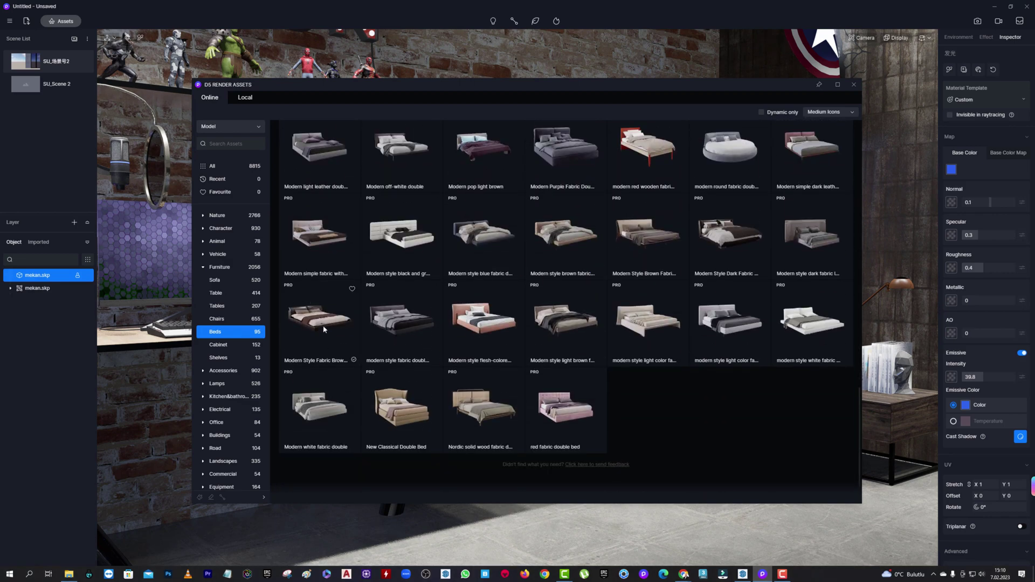
pyautogui.moveTo(701, 97); pyautogui.dragTo(684, 97)
pyautogui.click(771, 338)
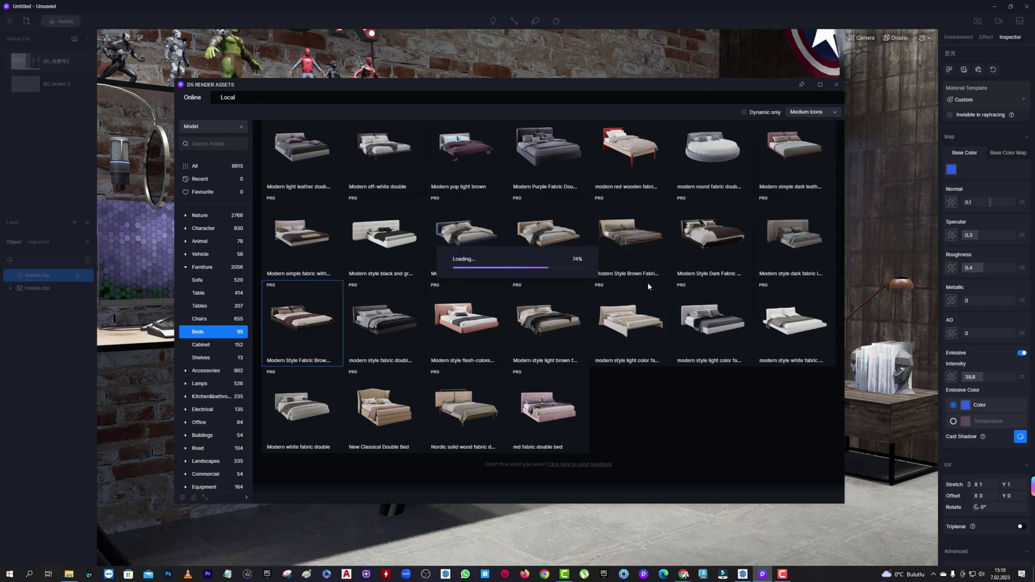
# - Rotate the bed 180°, slide it against the wall beside the nightstand, and close the library
pyautogui.moveTo(690, 94); pyautogui.dragTo(445, 87)
pyautogui.moveTo(697, 363); pyautogui.dragTo(902, 397, button='right')
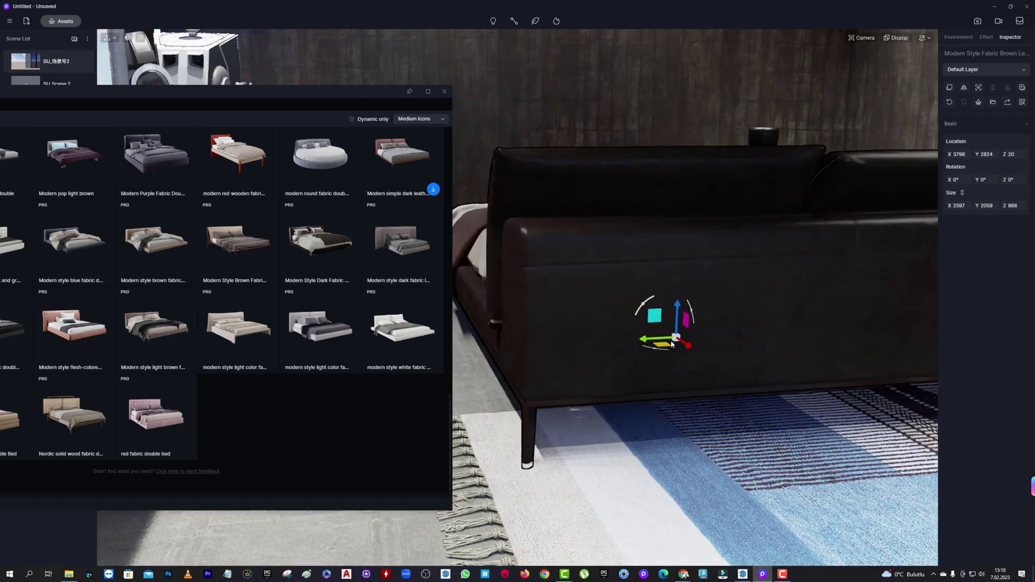
pyautogui.moveTo(736, 325); pyautogui.dragTo(823, 292)
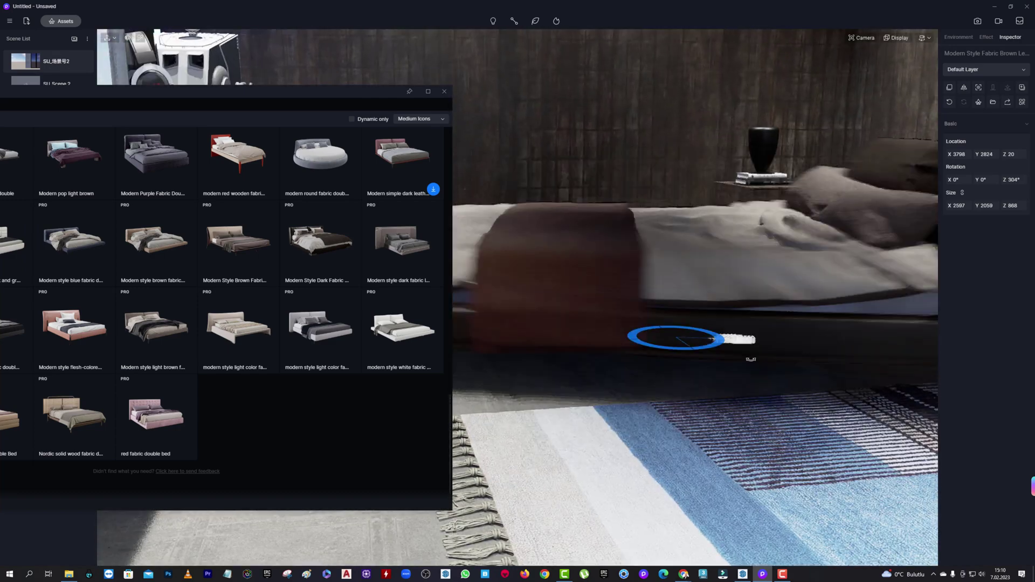
pyautogui.moveTo(824, 292); pyautogui.dragTo(565, 374, button='right')
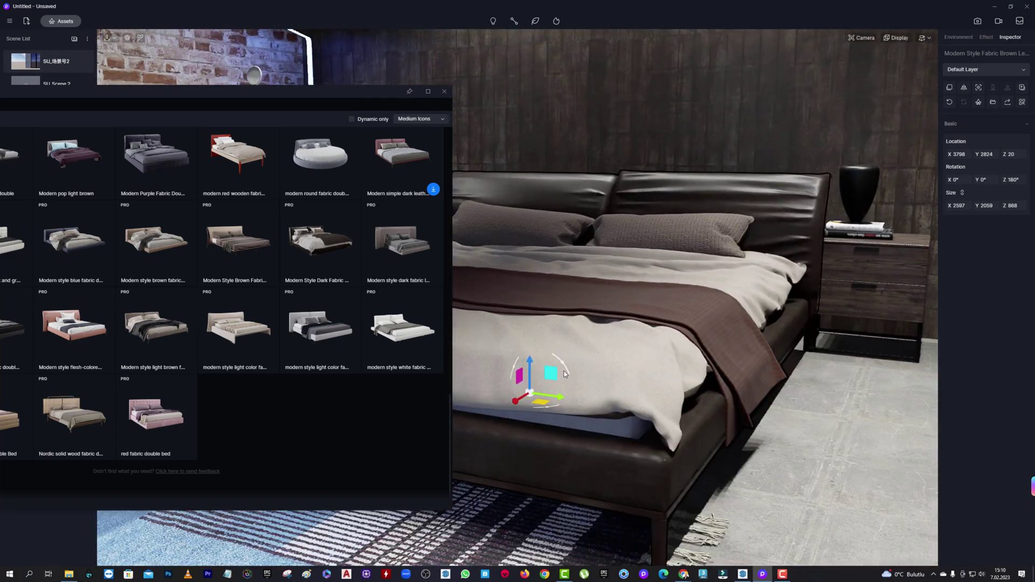
pyautogui.moveTo(565, 374); pyautogui.dragTo(560, 345)
pyautogui.moveTo(561, 345)
pyautogui.mouseDown(button='right')
pyautogui.moveTo(738, 168)
pyautogui.moveTo(655, 203)
pyautogui.moveTo(505, 212)
pyautogui.moveTo(811, 186)
pyautogui.moveTo(662, 167)
pyautogui.moveTo(817, 115)
pyautogui.moveTo(717, 107)
pyautogui.moveTo(605, 115)
pyautogui.moveTo(691, 208)
pyautogui.mouseUp(button='right')
pyautogui.click(655, 202)
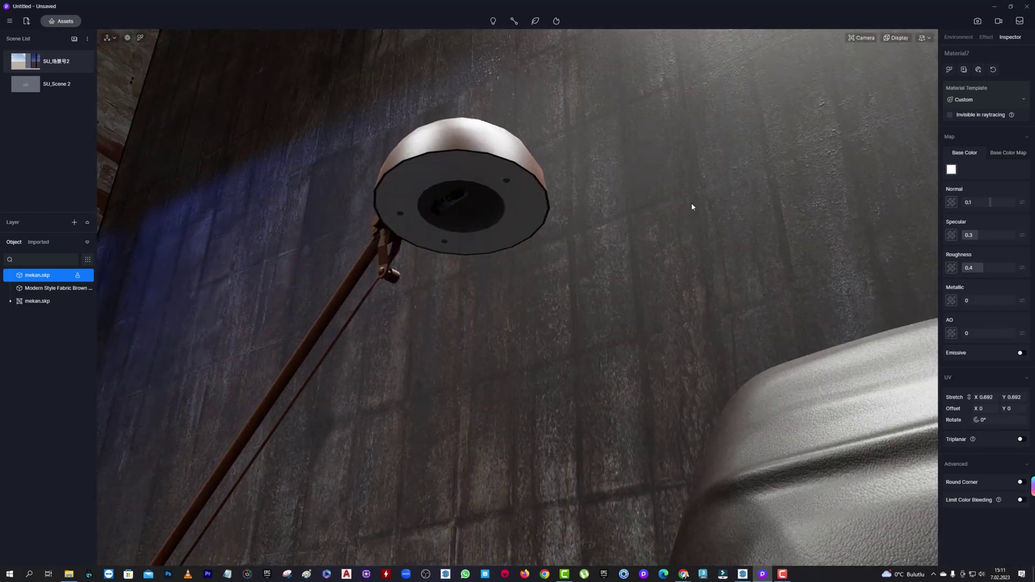
# - Try the Displacement template on the back wall material with height 0.23
pyautogui.press('Escape')
pyautogui.click(454, 202)
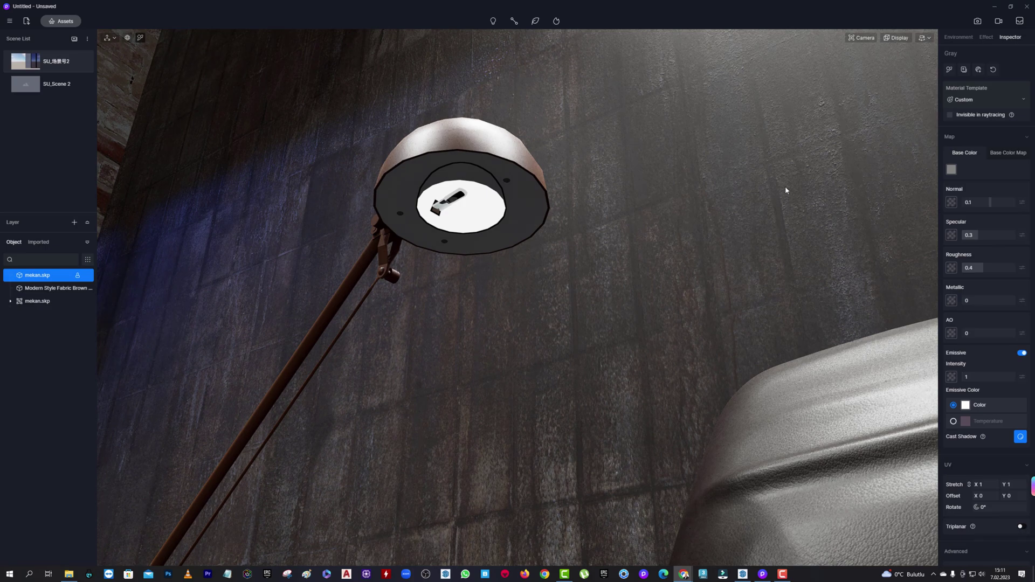
pyautogui.moveTo(558, 156)
pyautogui.mouseDown(button='right')
pyautogui.moveTo(710, 275)
pyautogui.moveTo(765, 439)
pyautogui.mouseUp(button='right')
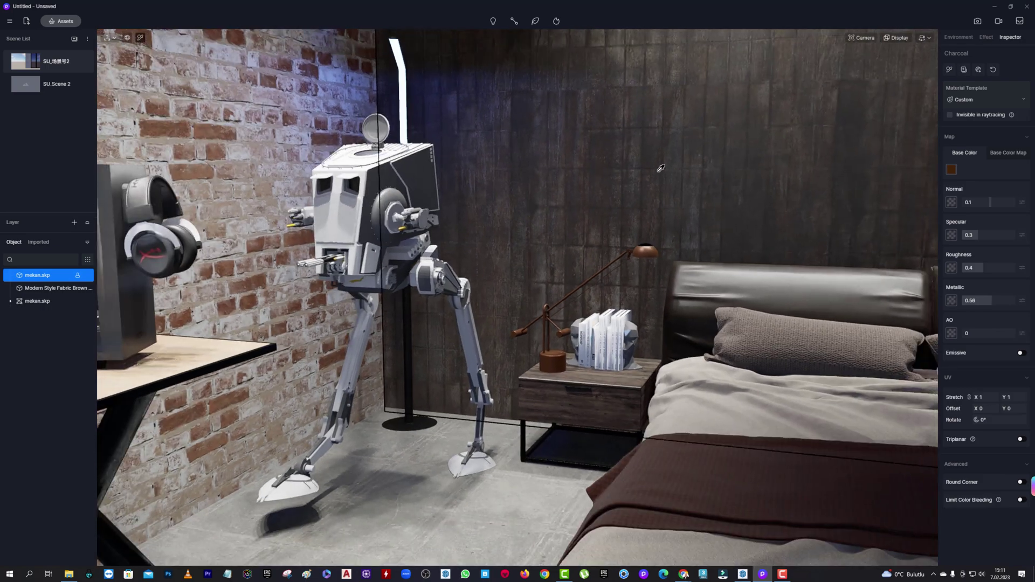
pyautogui.click(959, 101)
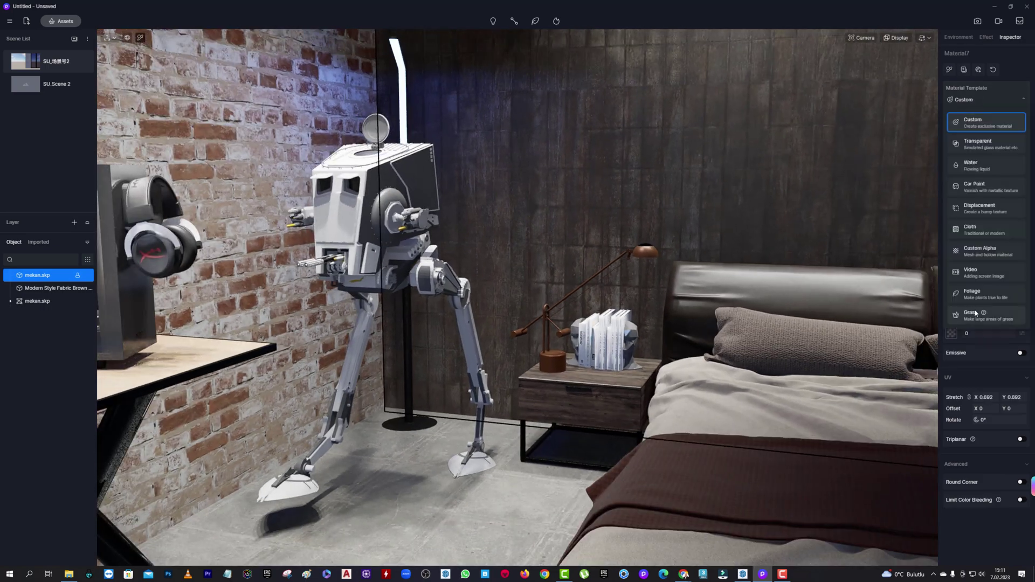
pyautogui.click(974, 208)
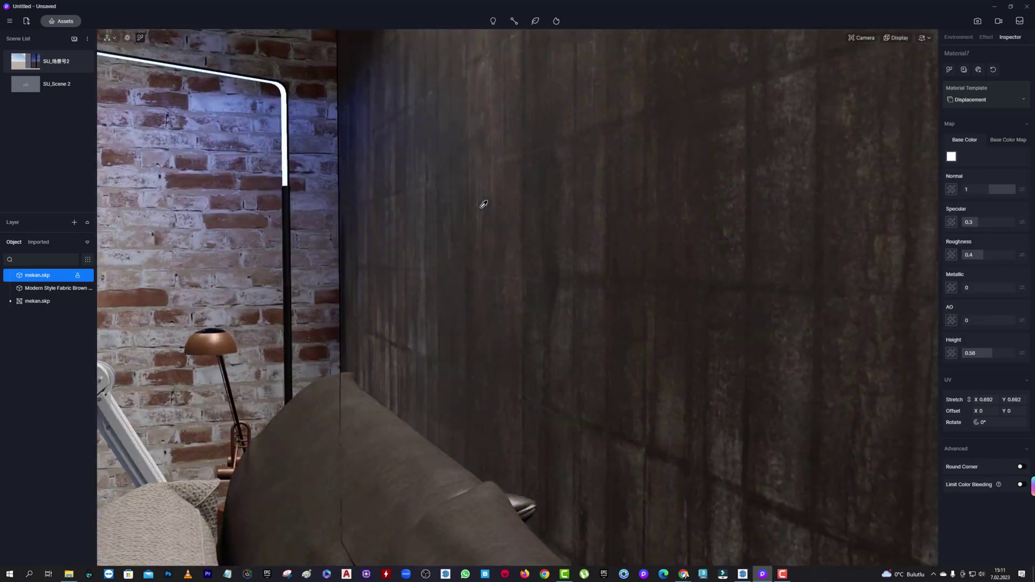
pyautogui.moveTo(991, 354); pyautogui.dragTo(965, 354)
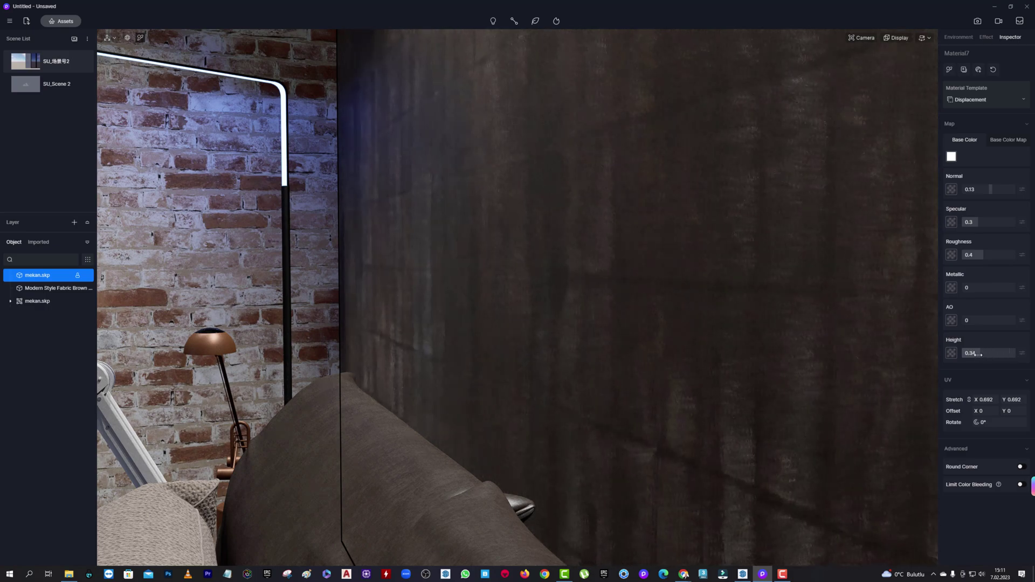
# - Return the wall material to the Custom template with normal strength 0.13
pyautogui.scroll(-5, 691, 176)
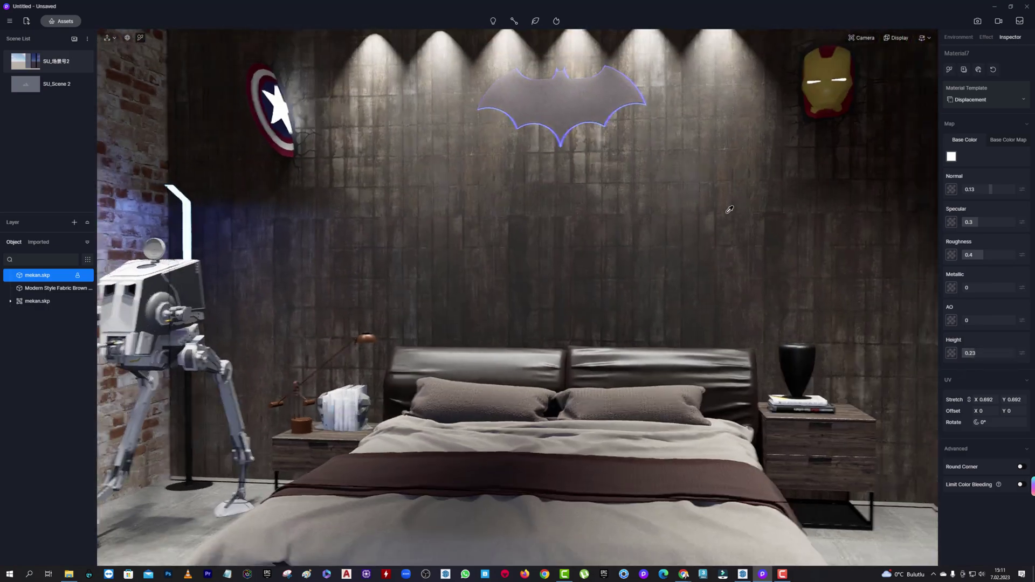
pyautogui.scroll(3, 763, 204)
pyautogui.scroll(2, 736, 207)
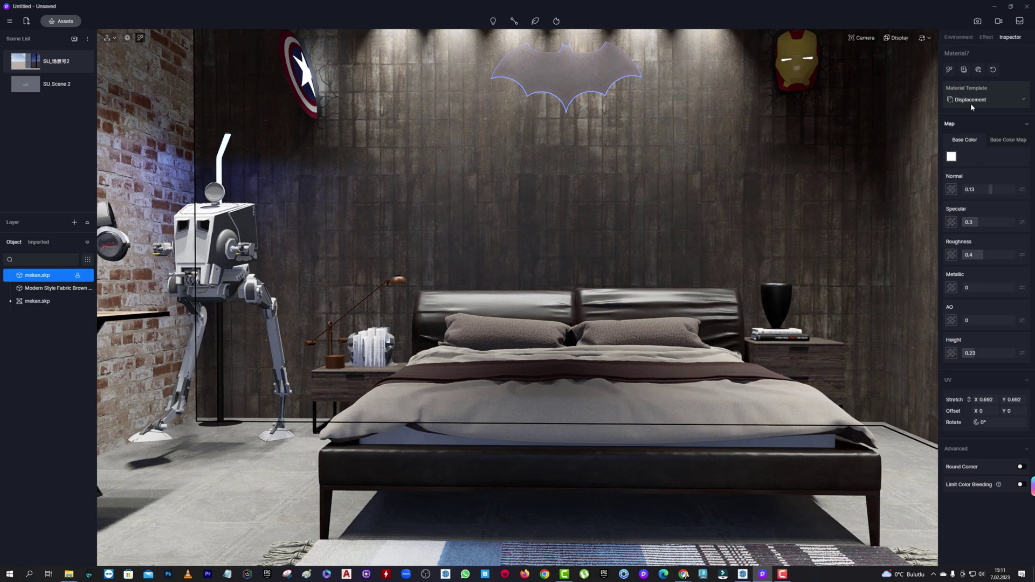
pyautogui.click(957, 104)
pyautogui.click(965, 116)
pyautogui.moveTo(739, 226); pyautogui.dragTo(714, 225, button='middle')
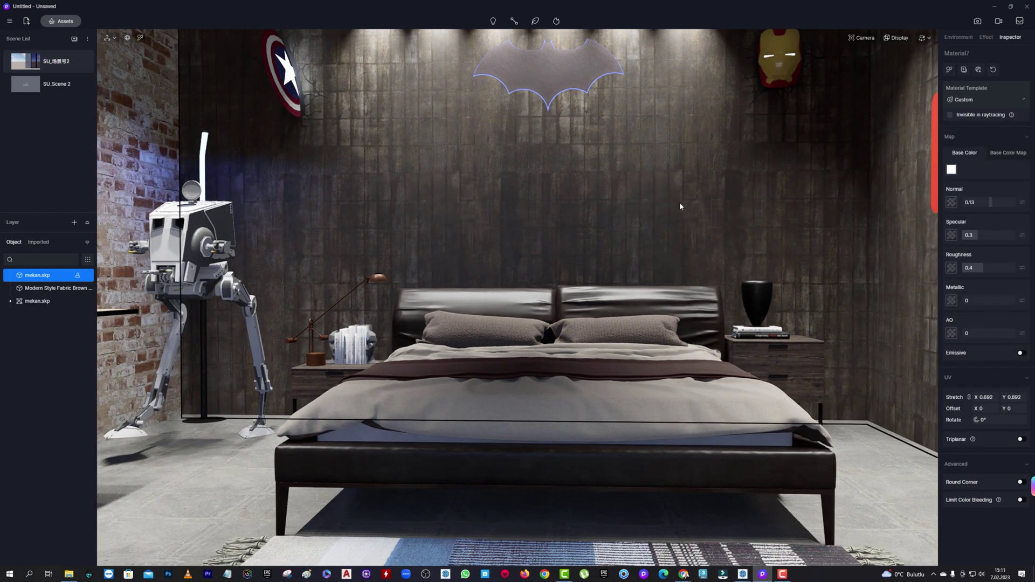
pyautogui.moveTo(680, 206); pyautogui.dragTo(267, 129, button='right')
# - Return to SketchUp and frame the dark wood wall for editing
pyautogui.click(995, 6)
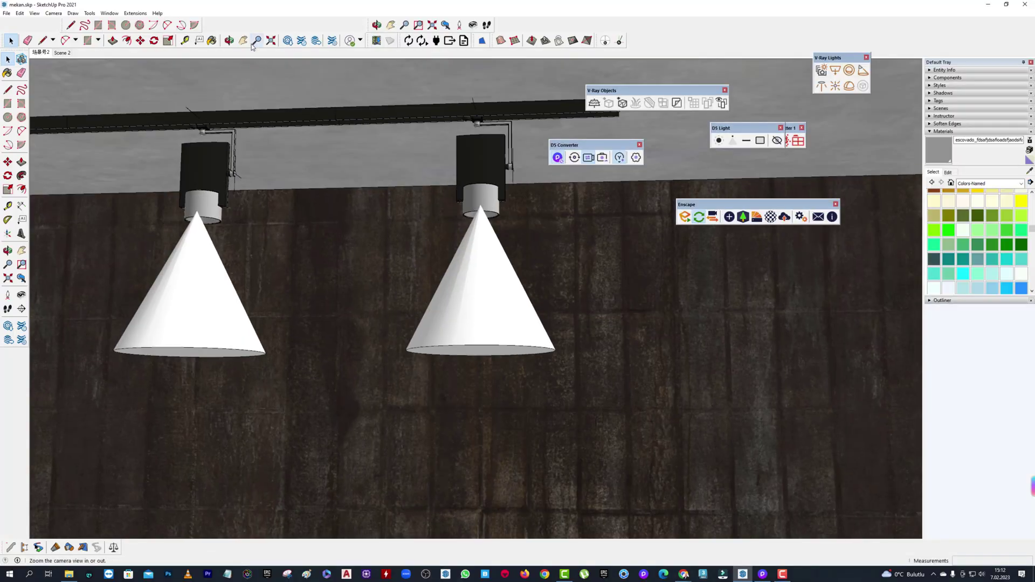
pyautogui.click(243, 41)
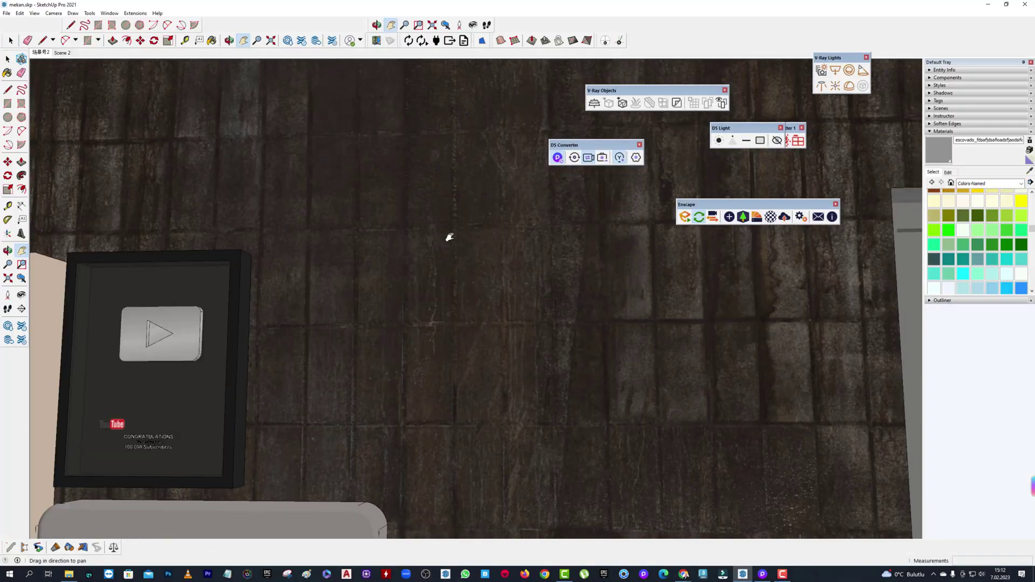
pyautogui.scroll(5, 486, 231)
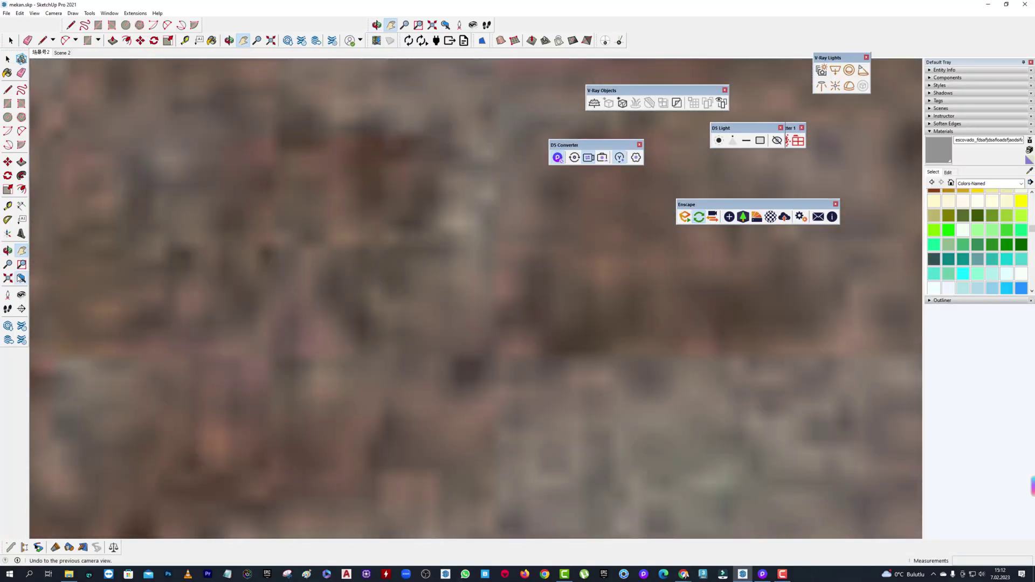
pyautogui.scroll(-5, 216, 253)
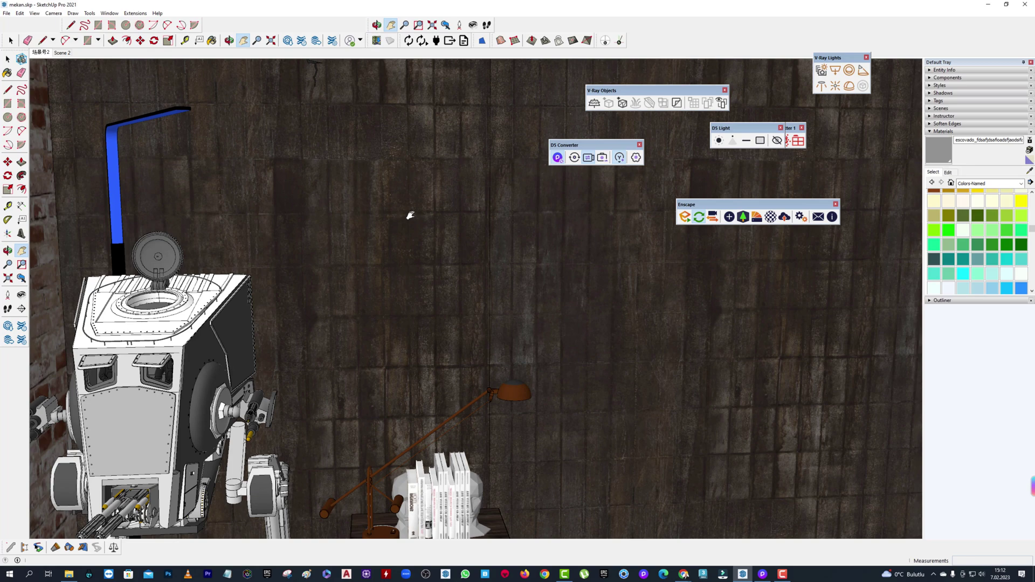
pyautogui.rightClick(465, 226)
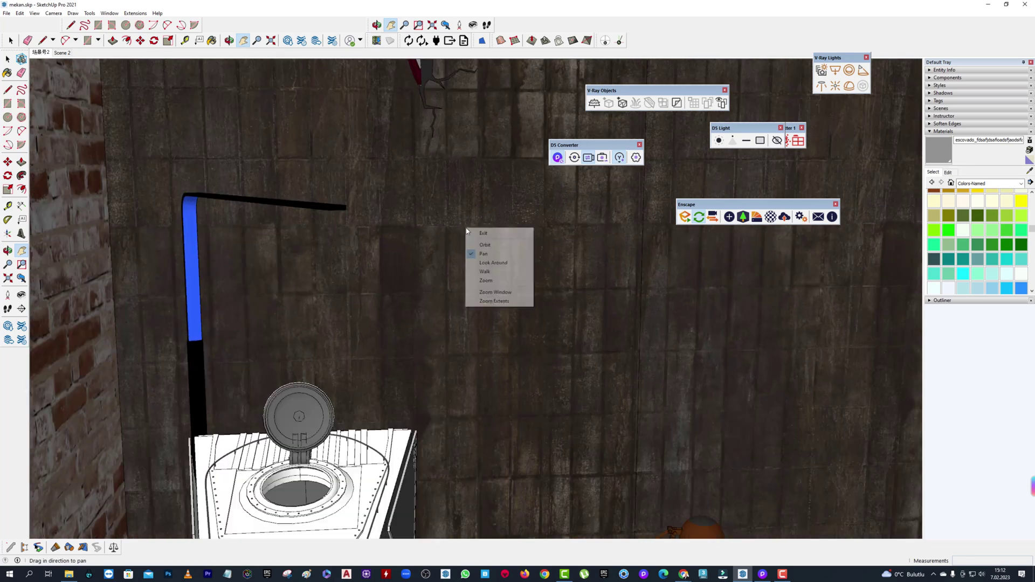
pyautogui.click(486, 233)
pyautogui.scroll(3, 469, 258)
pyautogui.scroll(2, 463, 263)
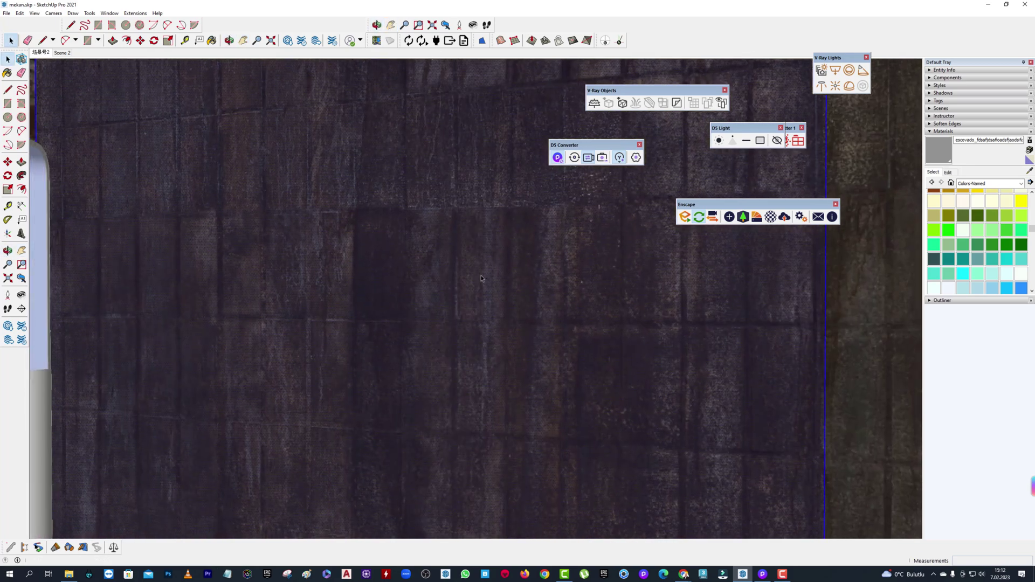
pyautogui.scroll(-3, 323, 226)
pyautogui.scroll(3, 216, 194)
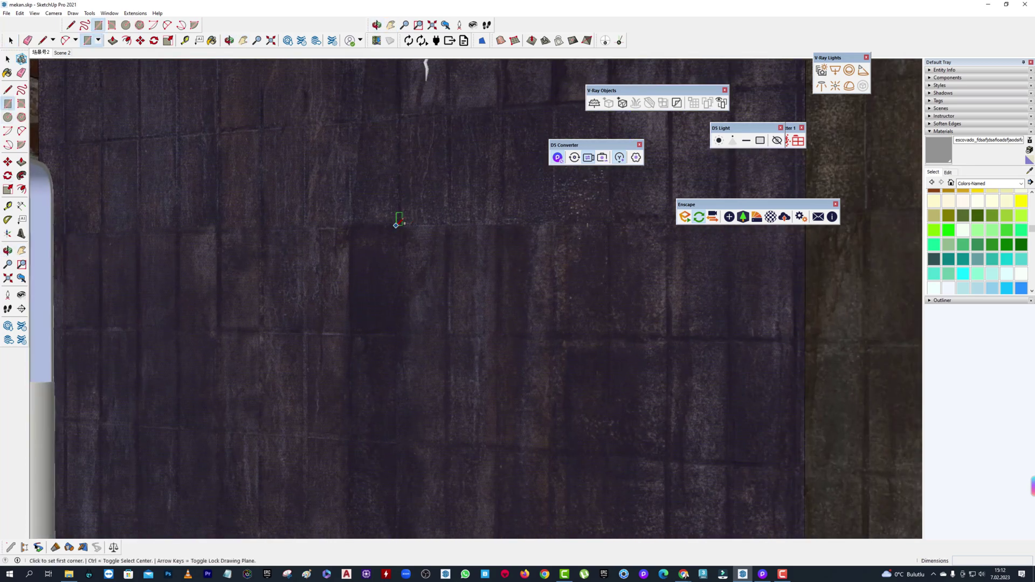
# - Draw a small rectangle on the dark wall and push it out into a box
pyautogui.click(399, 225)
pyautogui.click(445, 333)
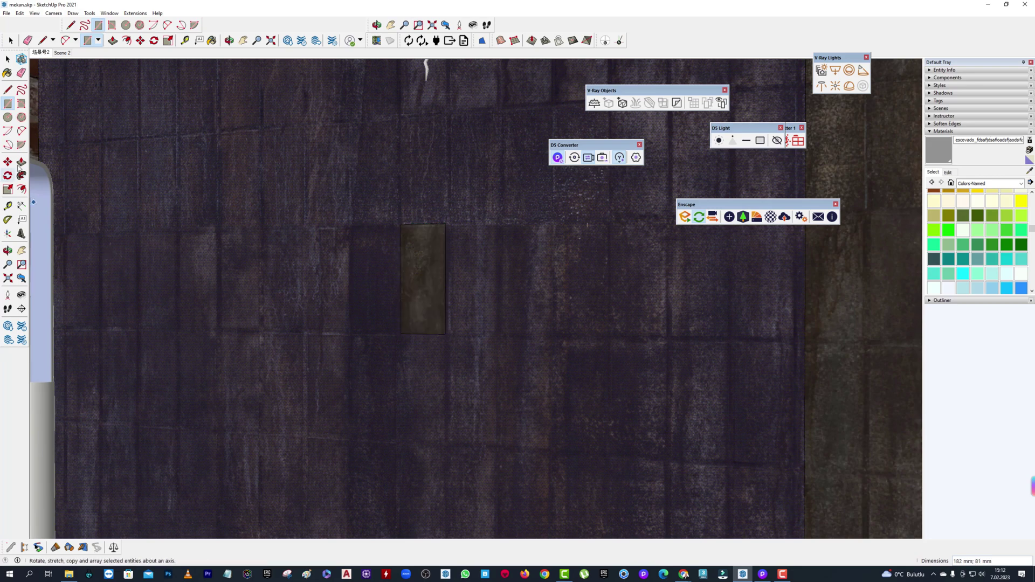
pyautogui.press('p')
pyautogui.click(419, 280)
pyautogui.moveTo(403, 279); pyautogui.dragTo(380, 384, button='middle')
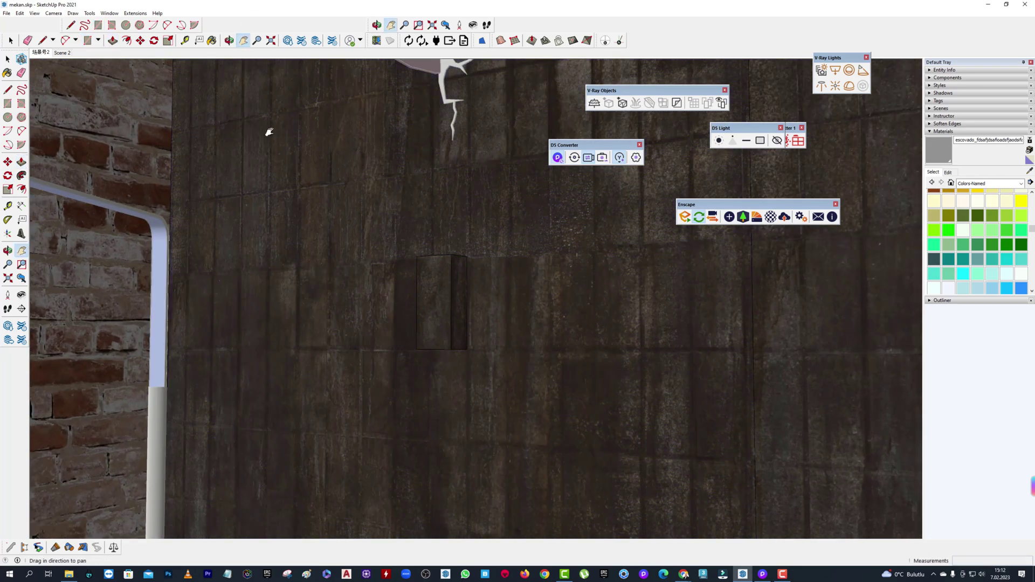
pyautogui.moveTo(266, 132)
pyautogui.mouseDown(button='middle')
pyautogui.moveTo(451, 289)
pyautogui.moveTo(441, 282)
pyautogui.mouseUp(button='middle')
# - Add a second pushed-out rectangular block lower on the dark wall
pyautogui.click(8, 103)
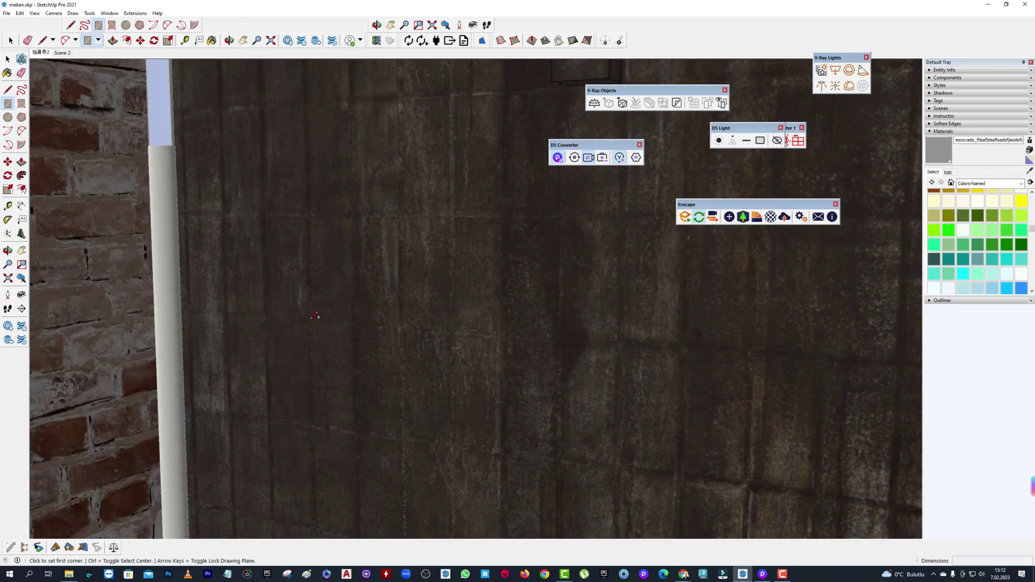
pyautogui.click(354, 420)
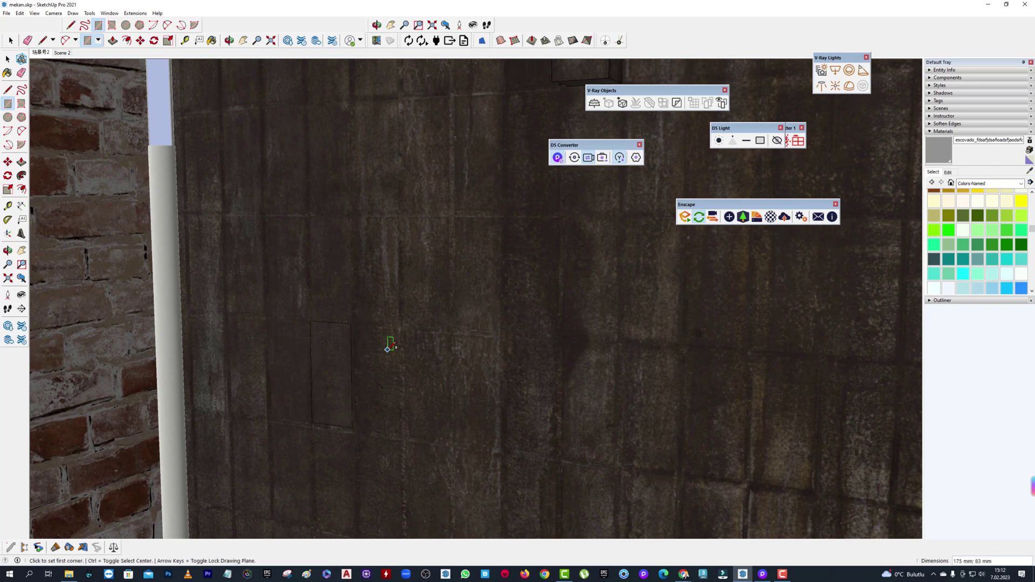
pyautogui.scroll(2, 356, 334)
pyautogui.scroll(2, 327, 320)
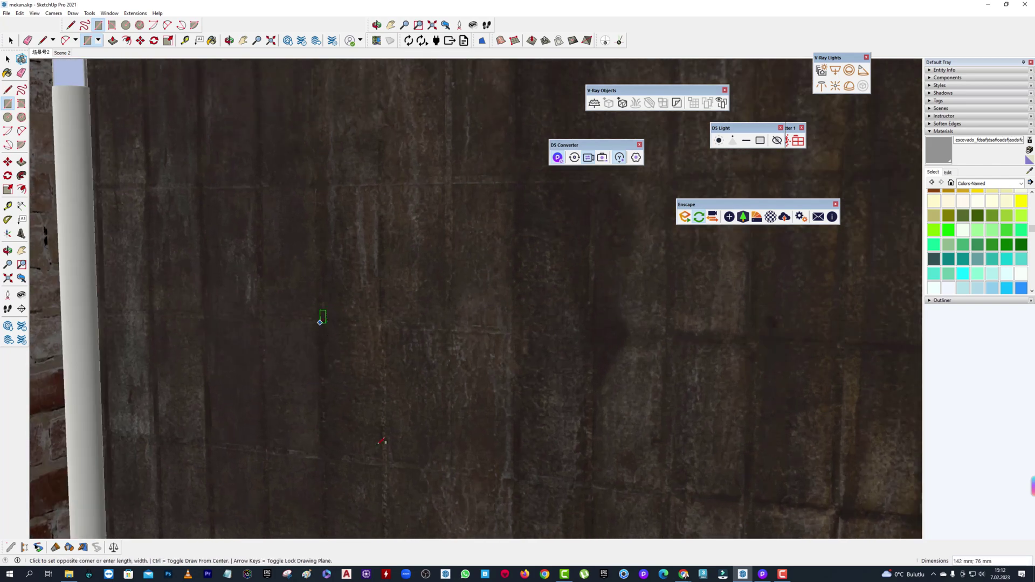
pyautogui.click(381, 456)
pyautogui.press('p')
pyautogui.moveTo(389, 431); pyautogui.dragTo(446, 345)
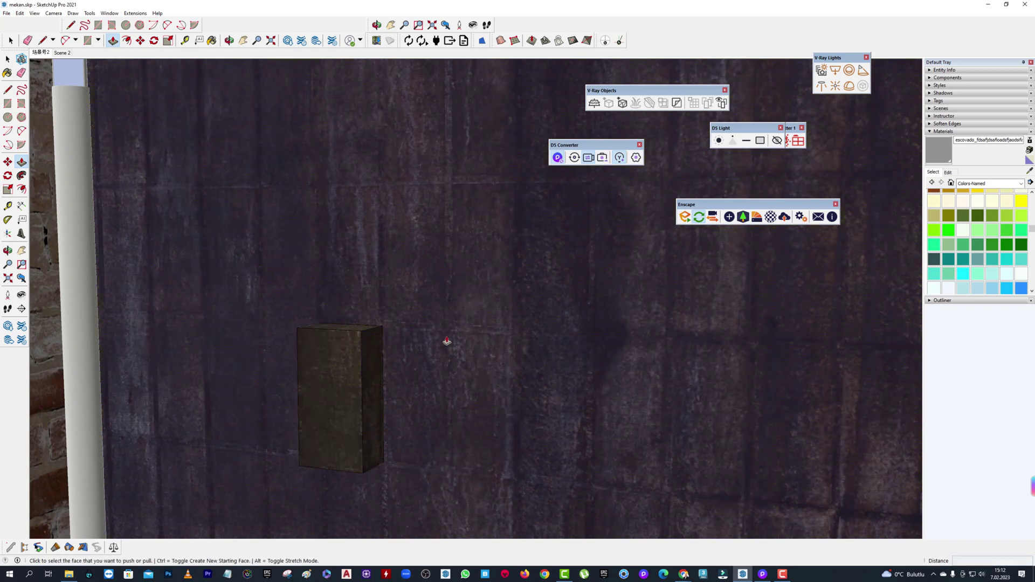
pyautogui.scroll(-3, 363, 322)
pyautogui.moveTo(491, 341); pyautogui.dragTo(327, 163, button='middle')
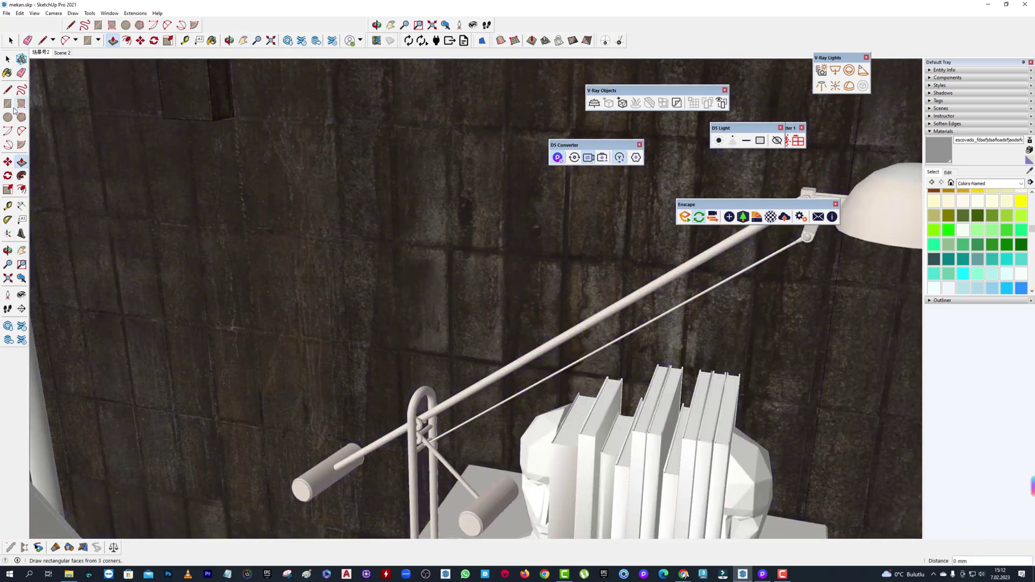
# - Add a pushed-out block on the wall above the desk lamp arm
pyautogui.click(9, 104)
pyautogui.click(397, 244)
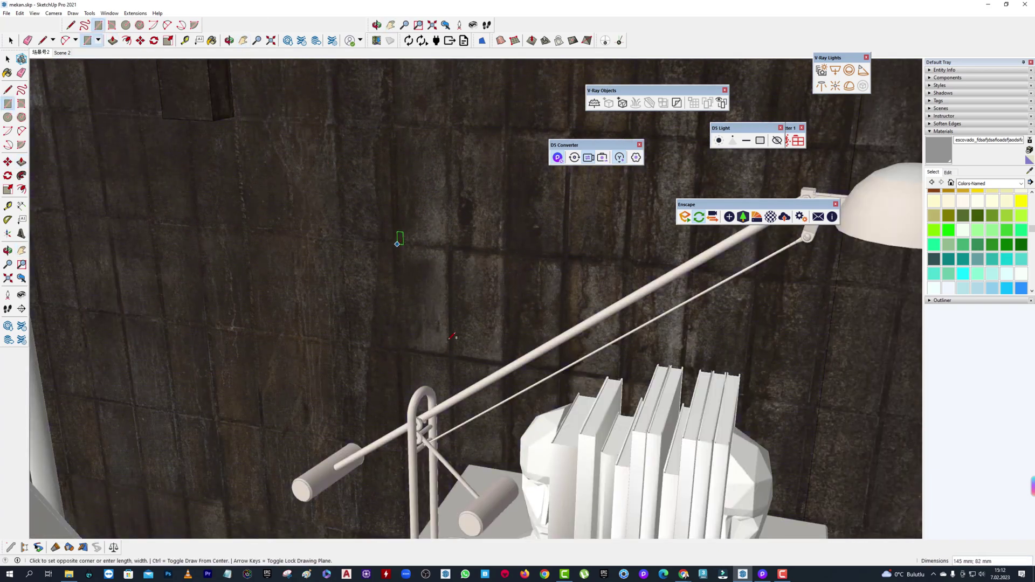
pyautogui.click(447, 355)
pyautogui.press('p')
pyautogui.moveTo(423, 299); pyautogui.dragTo(432, 302)
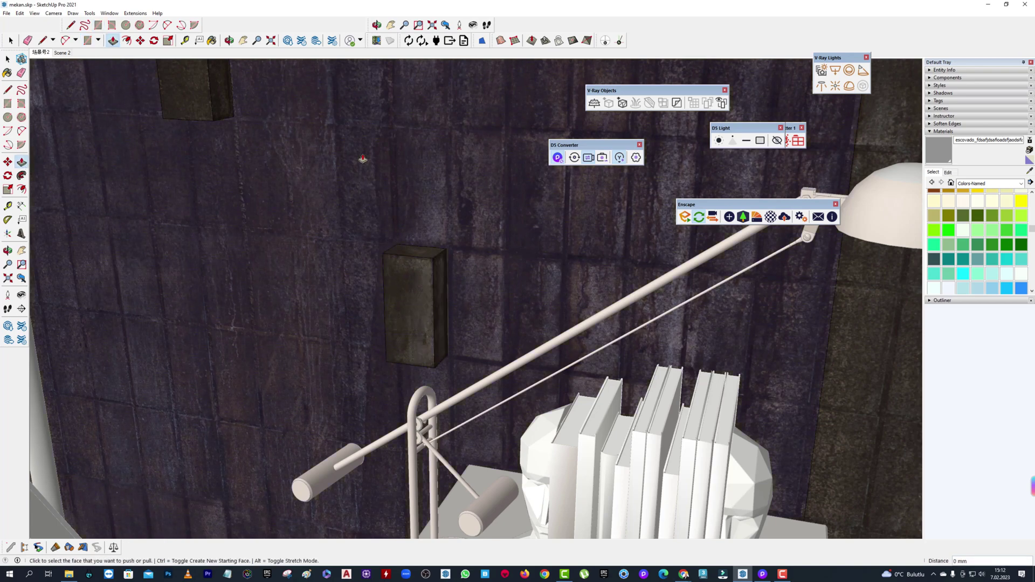
pyautogui.keyDown('shift'); pyautogui.moveTo(467, 199); pyautogui.dragTo(458, 299, button='middle'); pyautogui.keyUp('shift')
pyautogui.scroll(-3, 426, 318)
# - Add two more blocks, one higher up and one right of the others, at the same depth
pyautogui.press('r')
pyautogui.scroll(3, 354, 203)
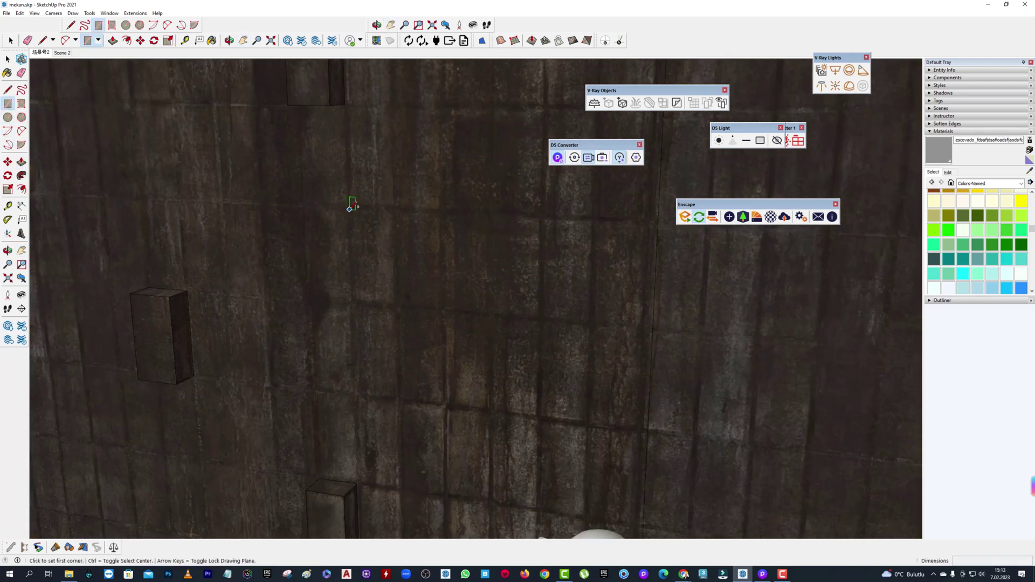
pyautogui.click(349, 207)
pyautogui.click(21, 162)
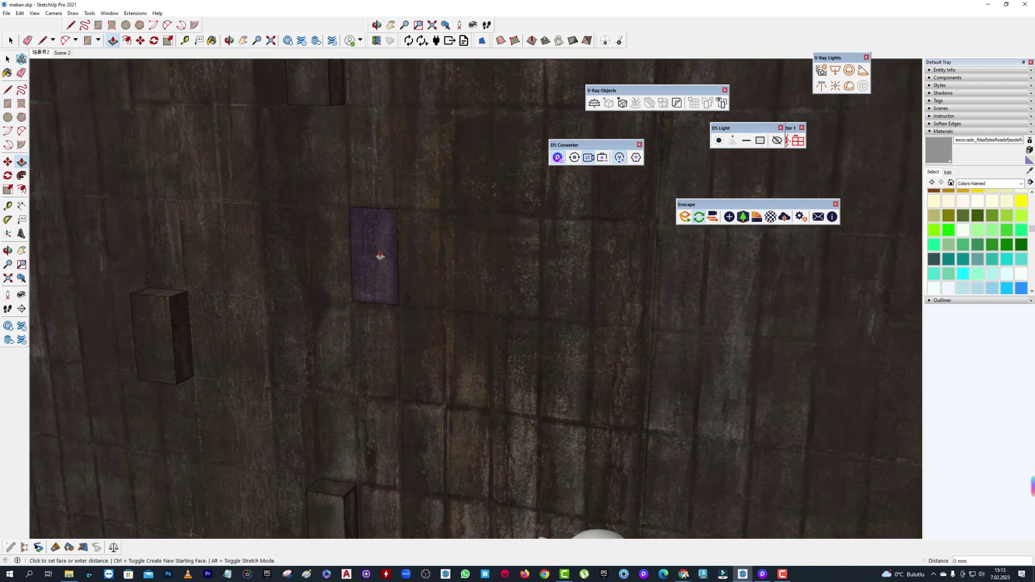
pyautogui.moveTo(377, 254); pyautogui.dragTo(388, 256)
pyautogui.scroll(-2, 431, 302)
pyautogui.press('r')
pyautogui.click(524, 234)
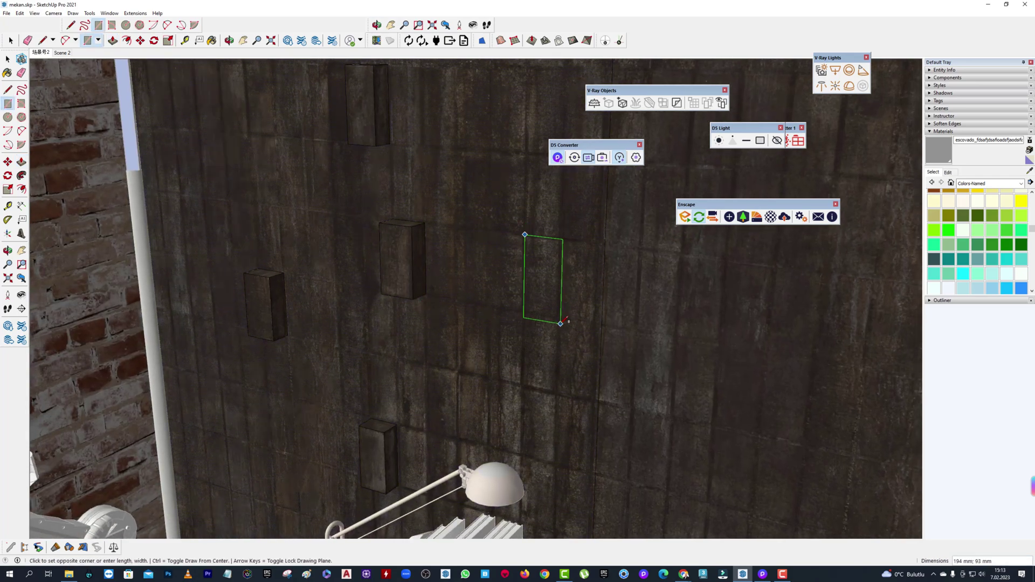
pyautogui.click(21, 162)
pyautogui.doubleClick(535, 276)
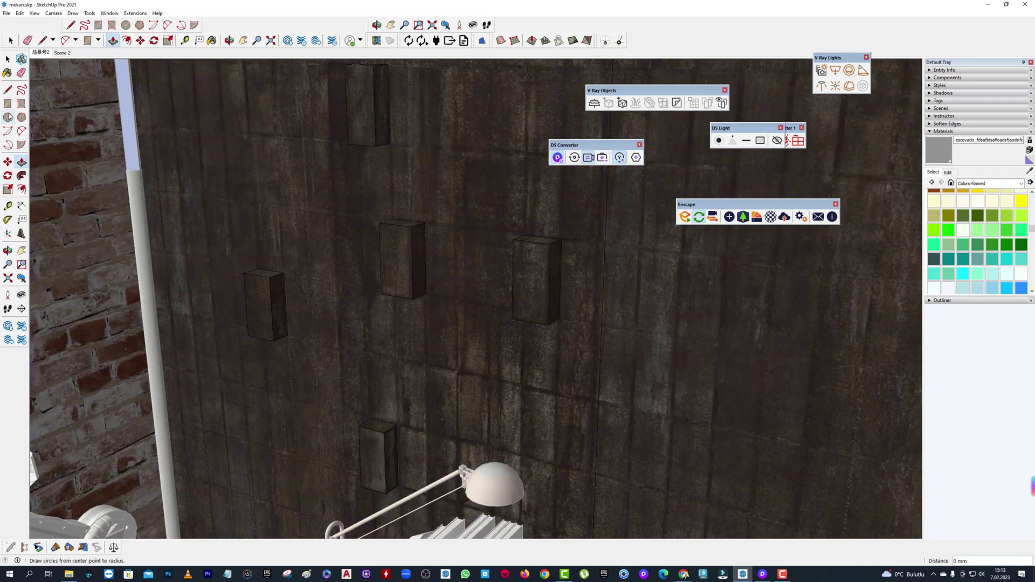
# - Draw another rectangle on the dark wall and extrude a block beside the shield
pyautogui.press('r')
pyautogui.click(491, 376)
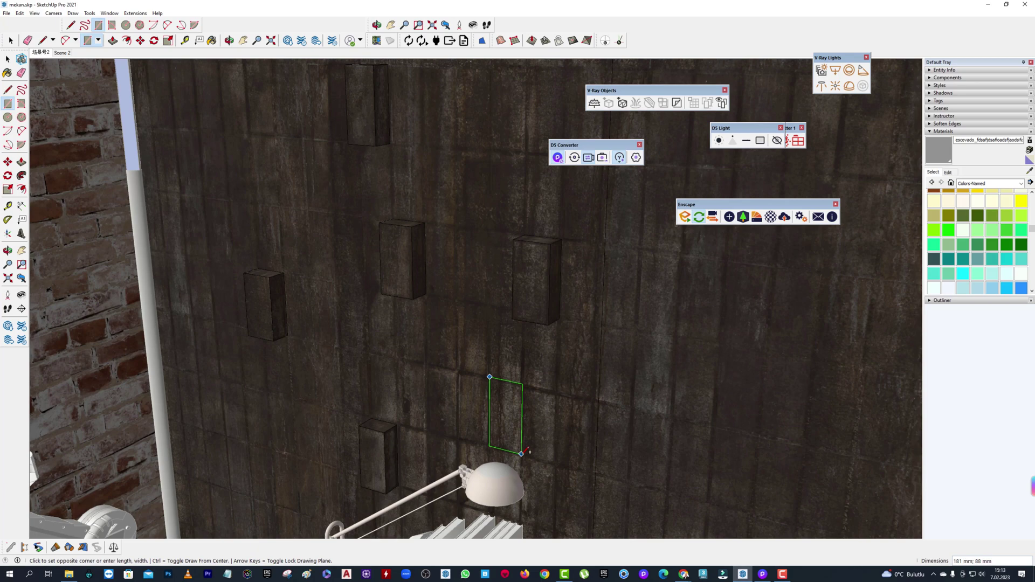
pyautogui.click(21, 162)
pyautogui.moveTo(387, 236)
pyautogui.mouseDown(button='middle')
pyautogui.moveTo(478, 269)
pyautogui.moveTo(461, 151)
pyautogui.mouseUp(button='middle')
pyautogui.scroll(-3, 478, 269)
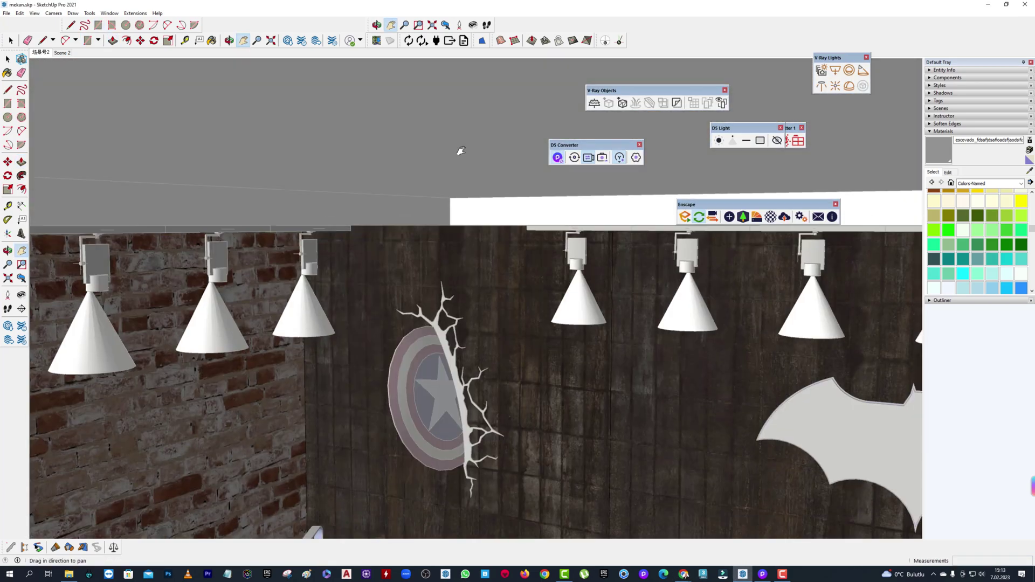
pyautogui.scroll(3, 496, 191)
pyautogui.press('r')
pyautogui.scroll(1, 486, 183)
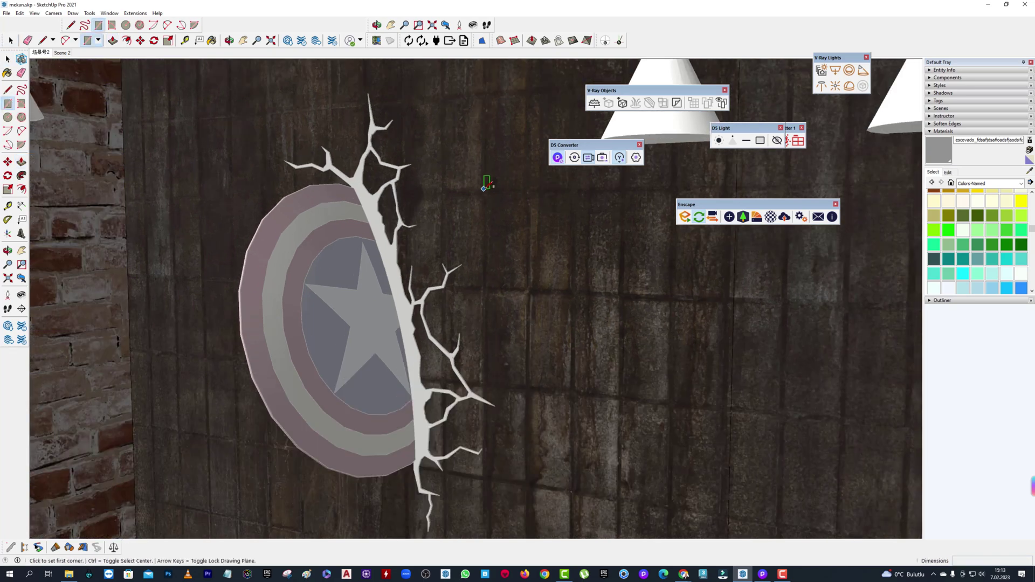
pyautogui.click(484, 189)
pyautogui.click(528, 287)
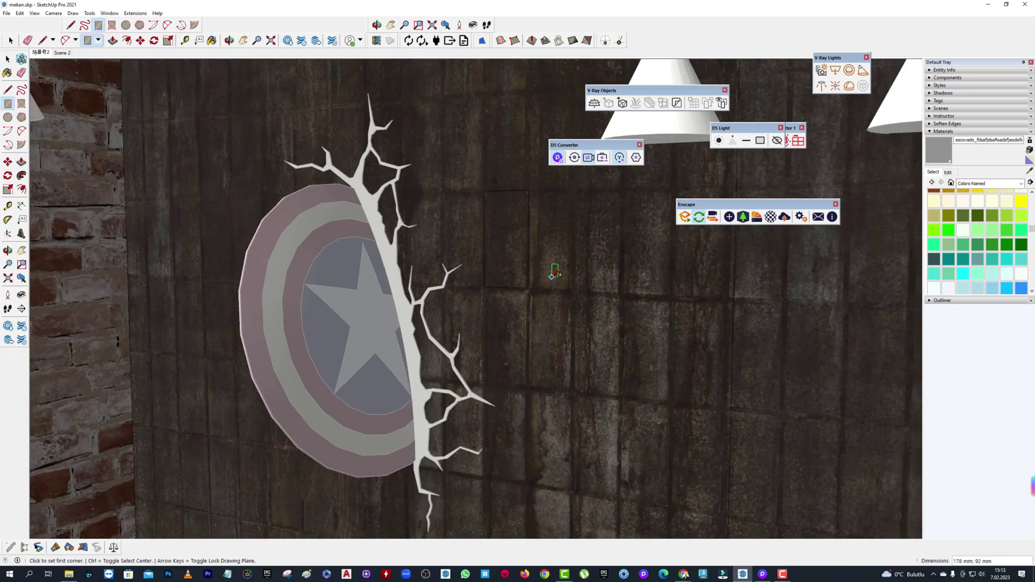
pyautogui.click(23, 165)
pyautogui.moveTo(507, 248); pyautogui.dragTo(511, 223)
# - Extrude a rectangular block on the wall left of the shield
pyautogui.moveTo(254, 67); pyautogui.dragTo(116, 181, button='middle')
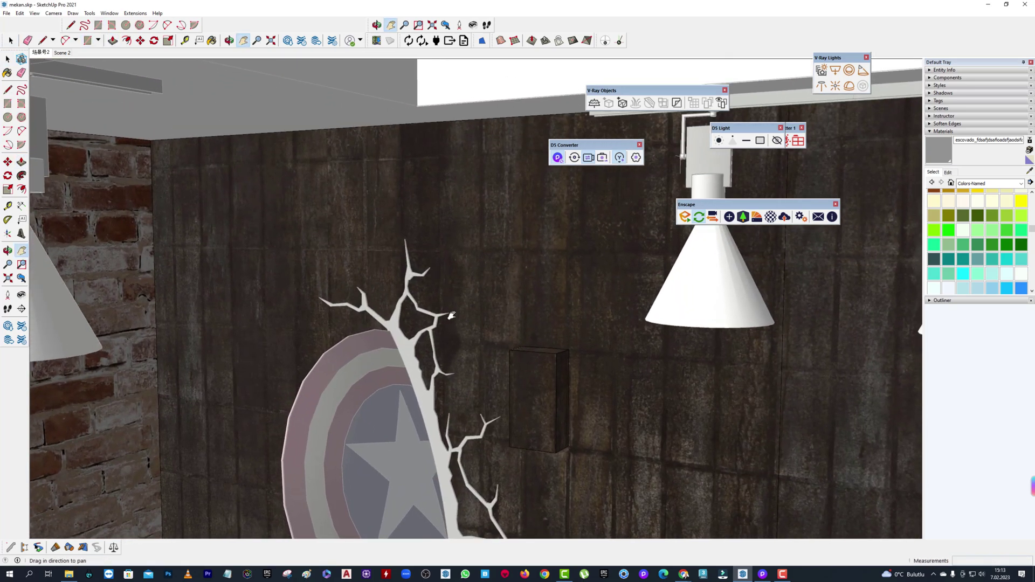
pyautogui.press('r')
pyautogui.scroll(3, 116, 181)
pyautogui.click(269, 241)
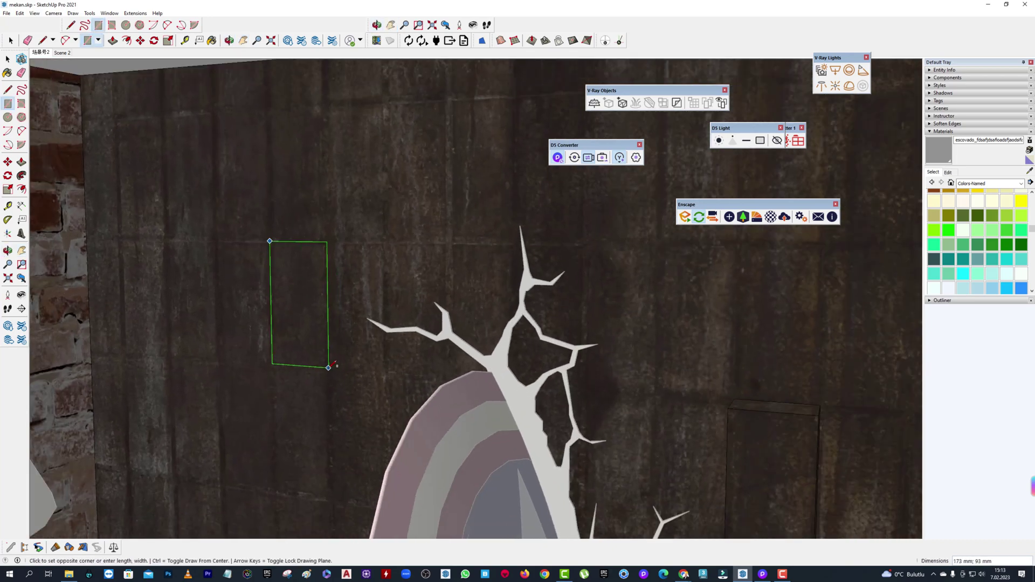
pyautogui.click(328, 369)
pyautogui.press('p')
pyautogui.moveTo(299, 305); pyautogui.dragTo(302, 291)
# - Draw a rectangle higher on the wall and pan the view down toward the robot
pyautogui.press('r')
pyautogui.scroll(-3, 172, 272)
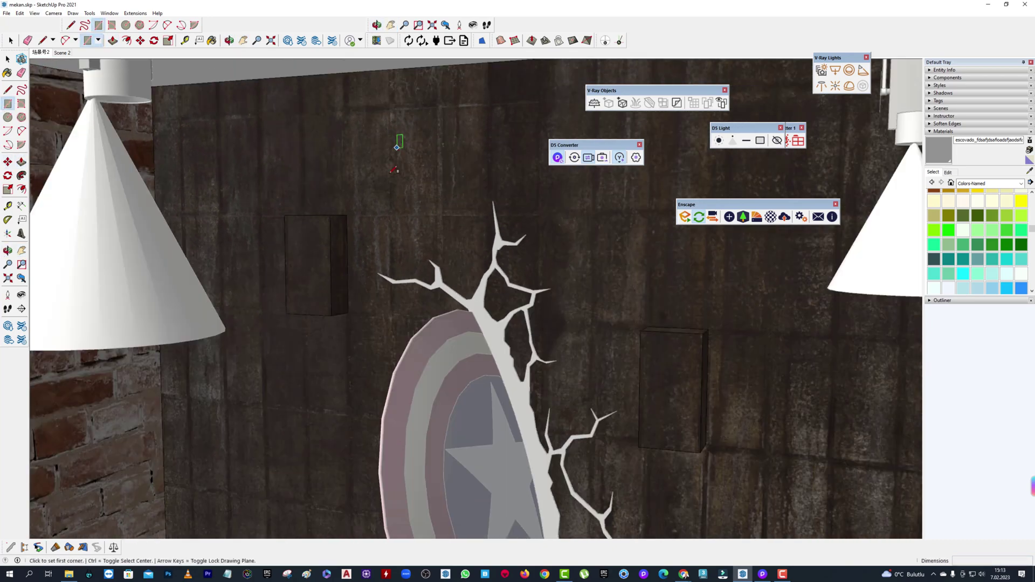
pyautogui.scroll(5, 171, 272)
pyautogui.click(138, 195)
pyautogui.click(213, 384)
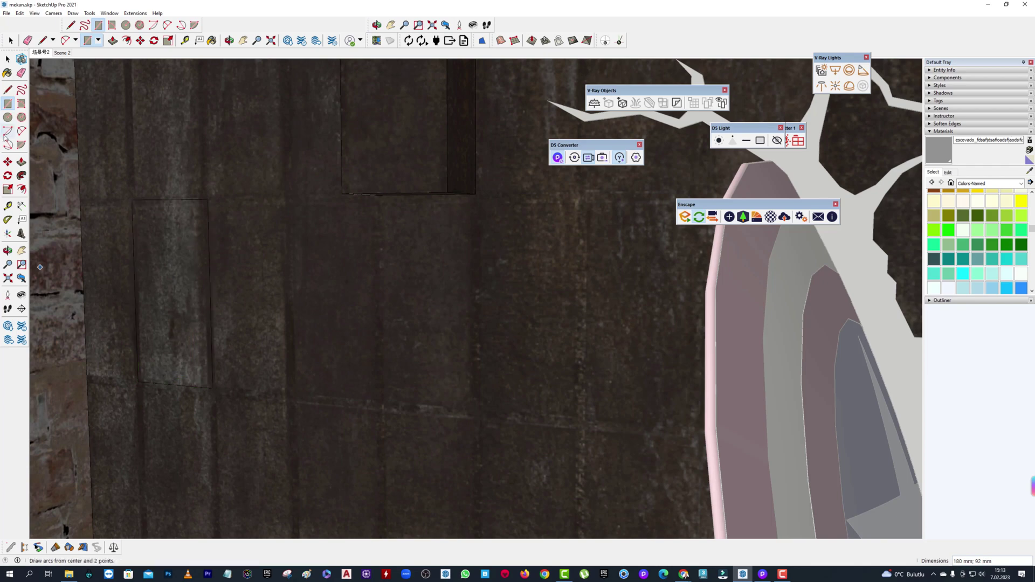
pyautogui.press('p')
pyautogui.scroll(-3, 296, 282)
pyautogui.scroll(-5, 295, 282)
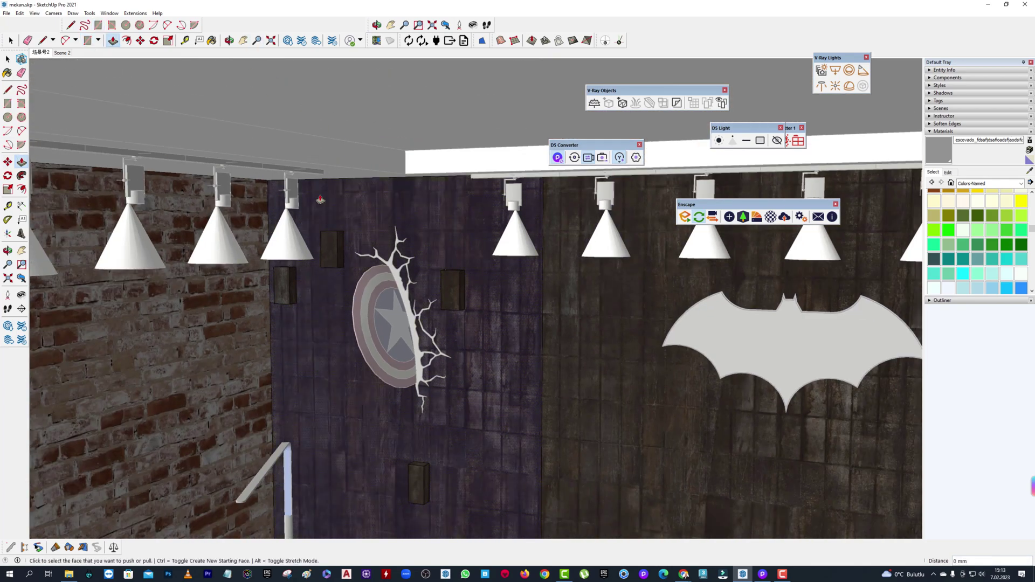
pyautogui.press('h')
pyautogui.moveTo(321, 199); pyautogui.dragTo(324, 59)
pyautogui.rightClick(438, 242)
pyautogui.press('Escape')
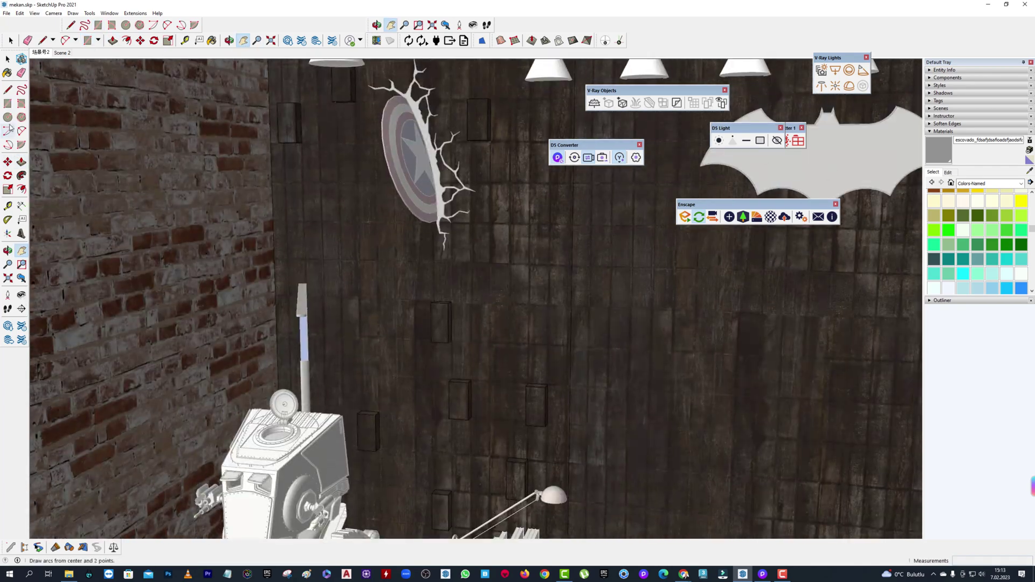
# - Add a pushed-out block on the wall below the shield
pyautogui.click(7, 103)
pyautogui.scroll(2, 491, 216)
pyautogui.scroll(2, 491, 216)
pyautogui.click(450, 211)
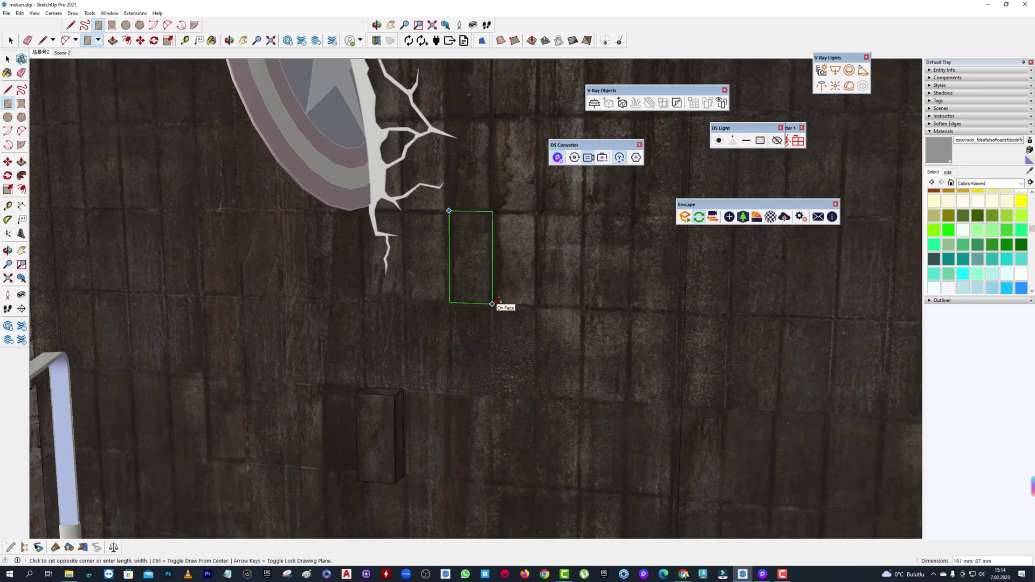
pyautogui.click(492, 303)
pyautogui.press('p')
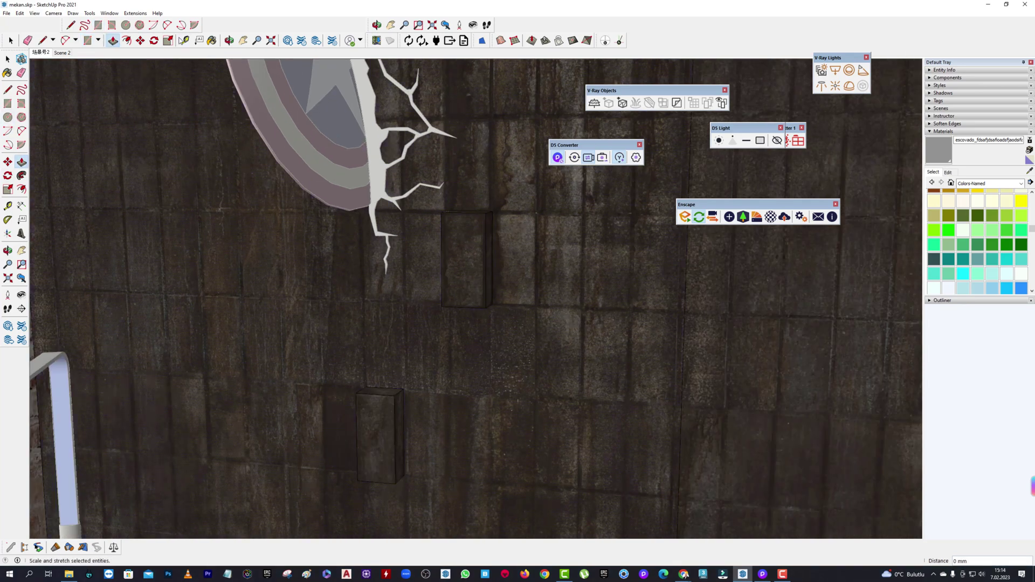
pyautogui.press('h')
pyautogui.moveTo(239, 211); pyautogui.dragTo(361, 221)
# - Push out one more small block and pan across toward the bat logo wall
pyautogui.click(7, 104)
pyautogui.click(233, 219)
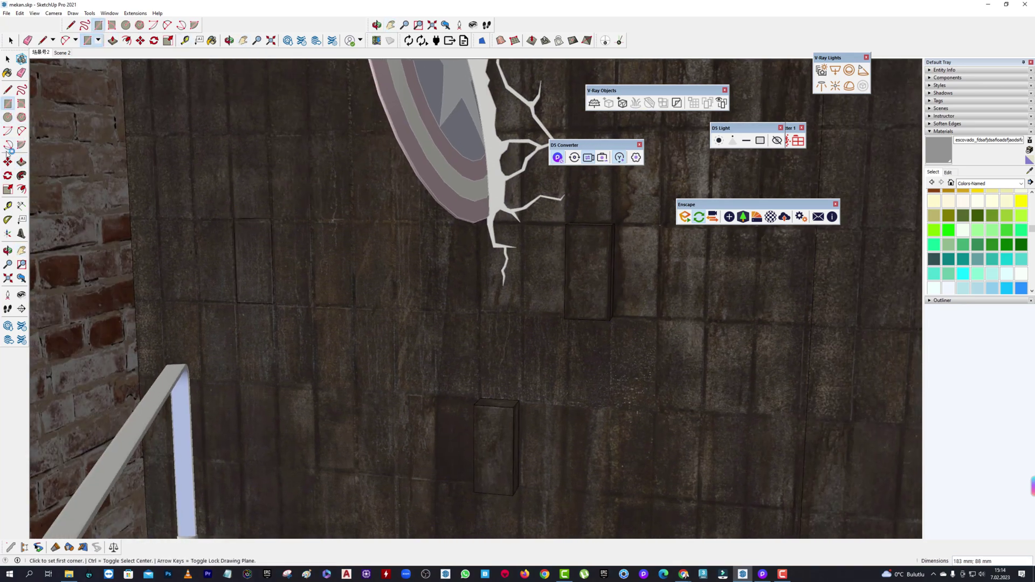
pyautogui.click(275, 307)
pyautogui.press('p')
pyautogui.click(271, 40)
pyautogui.press('h')
pyautogui.moveTo(398, 293)
pyautogui.mouseDown()
pyautogui.moveTo(520, 340)
pyautogui.moveTo(402, 354)
pyautogui.mouseUp()
pyautogui.rightClick(580, 303)
pyautogui.press('Escape')
pyautogui.press('p')
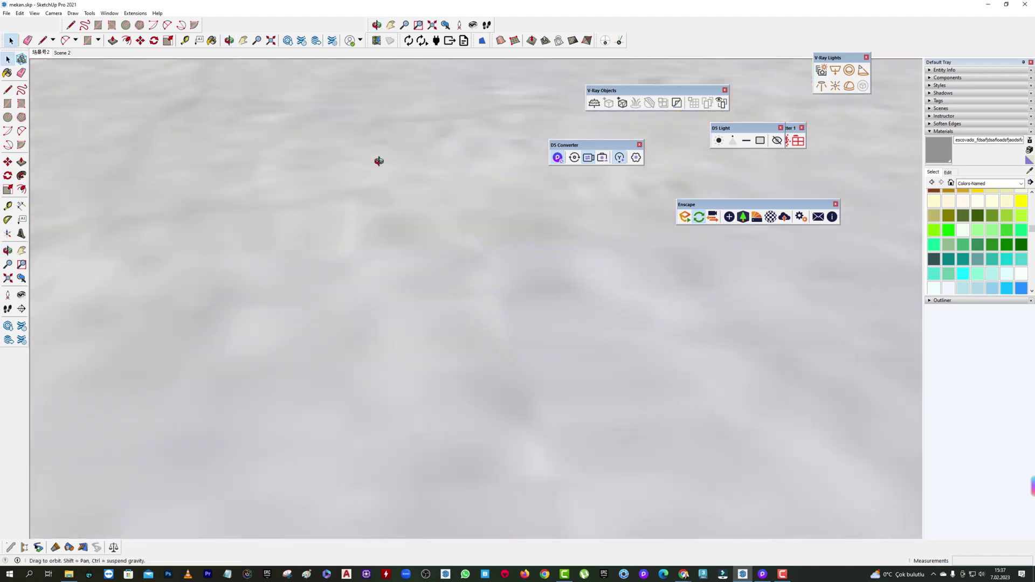
# - Face the bat-logo wall head-on and launch the model in D5 Render via the link
pyautogui.press('h')
pyautogui.moveTo(449, 264)
pyautogui.mouseDown()
pyautogui.moveTo(485, 296)
pyautogui.moveTo(468, 380)
pyautogui.mouseUp()
pyautogui.moveTo(468, 381)
pyautogui.mouseDown(button='middle')
pyautogui.moveTo(393, 298)
pyautogui.moveTo(432, 310)
pyautogui.moveTo(643, 289)
pyautogui.moveTo(531, 312)
pyautogui.moveTo(744, 302)
pyautogui.moveTo(654, 247)
pyautogui.moveTo(620, 266)
pyautogui.mouseUp(button='middle')
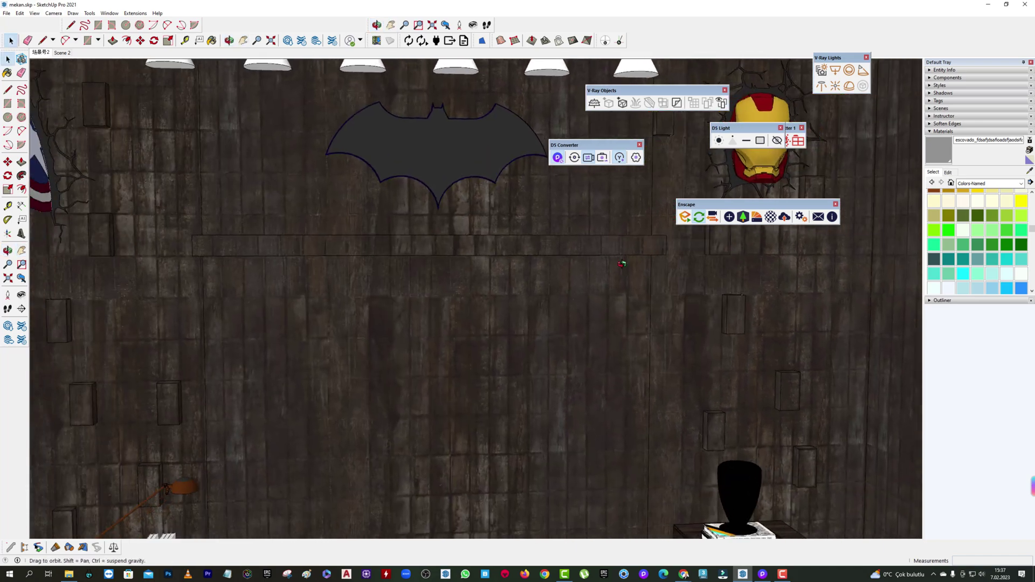
pyautogui.click(558, 158)
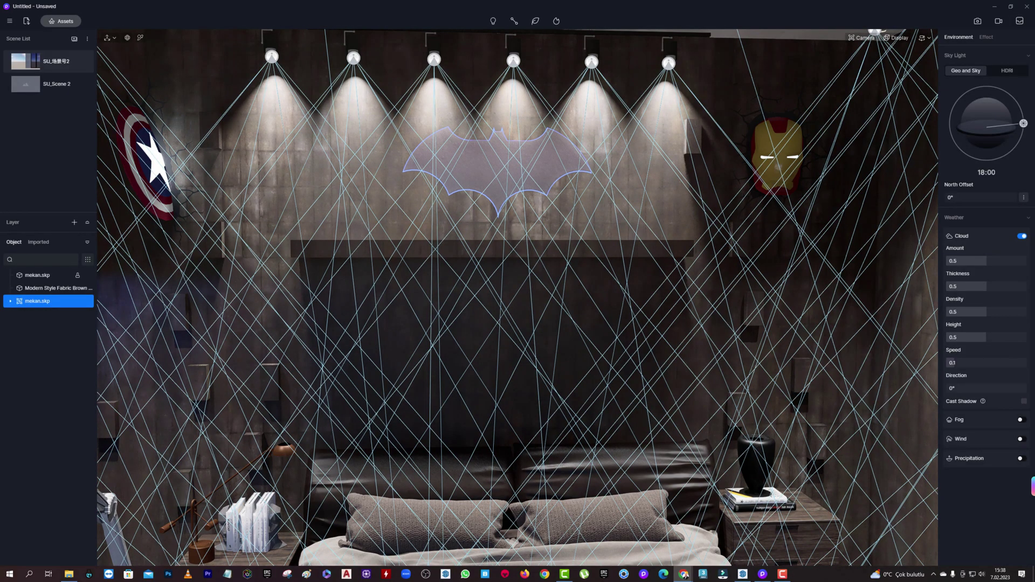
# - Bring the bed headboard and its shelf into view in D5 Render
pyautogui.click(706, 263)
pyautogui.scroll(-5, 617, 250)
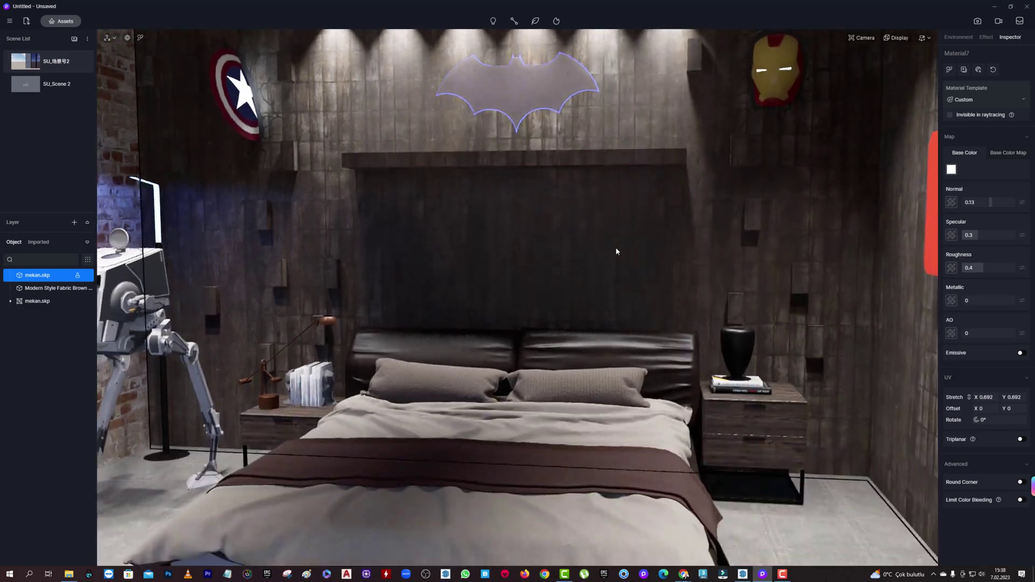
pyautogui.scroll(5, 684, 242)
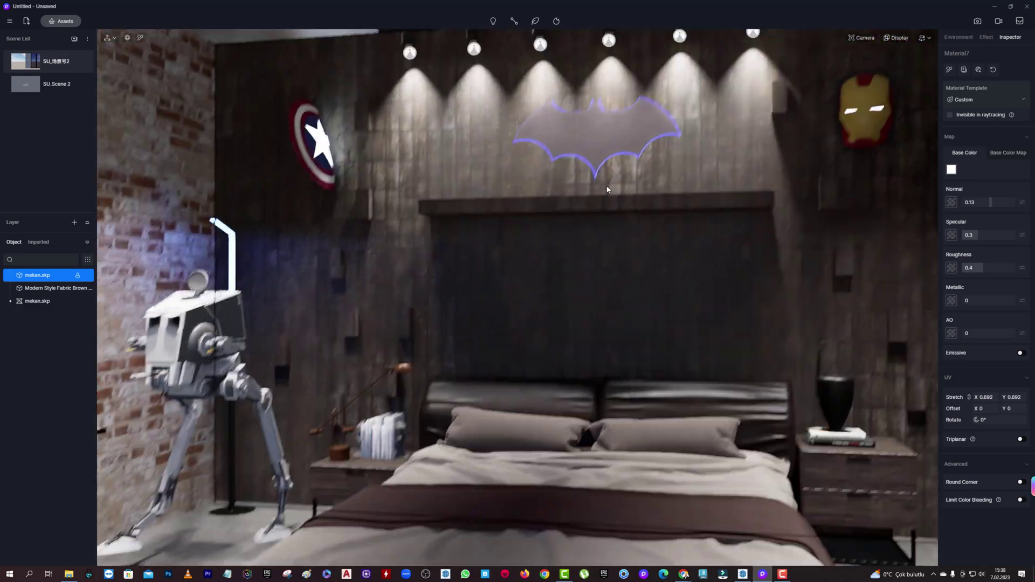
pyautogui.scroll(5, 469, 231)
pyautogui.scroll(-5, 824, 243)
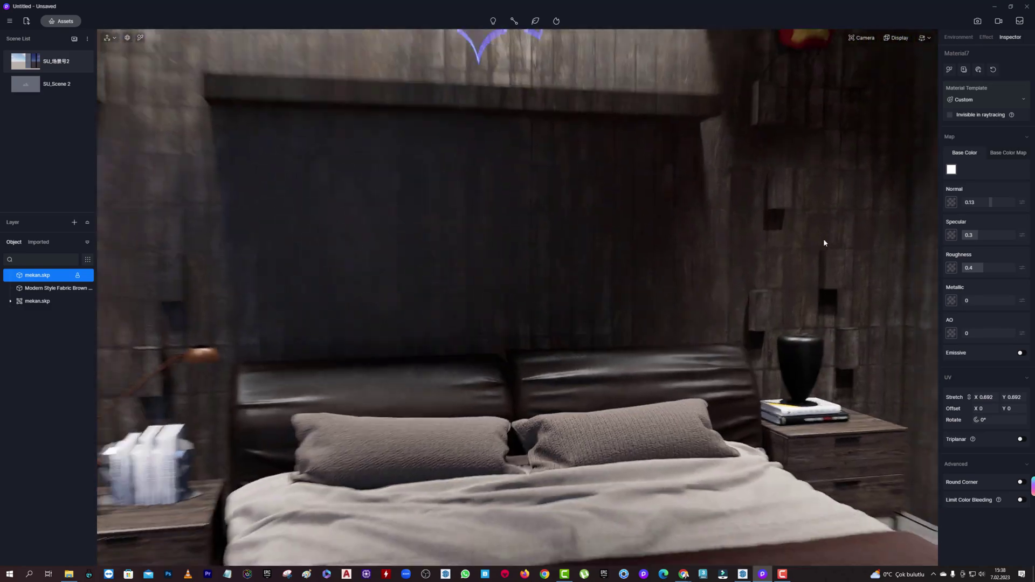
pyautogui.scroll(-3, 743, 197)
pyautogui.scroll(5, 700, 198)
pyautogui.moveTo(700, 199); pyautogui.dragTo(683, 210, button='right')
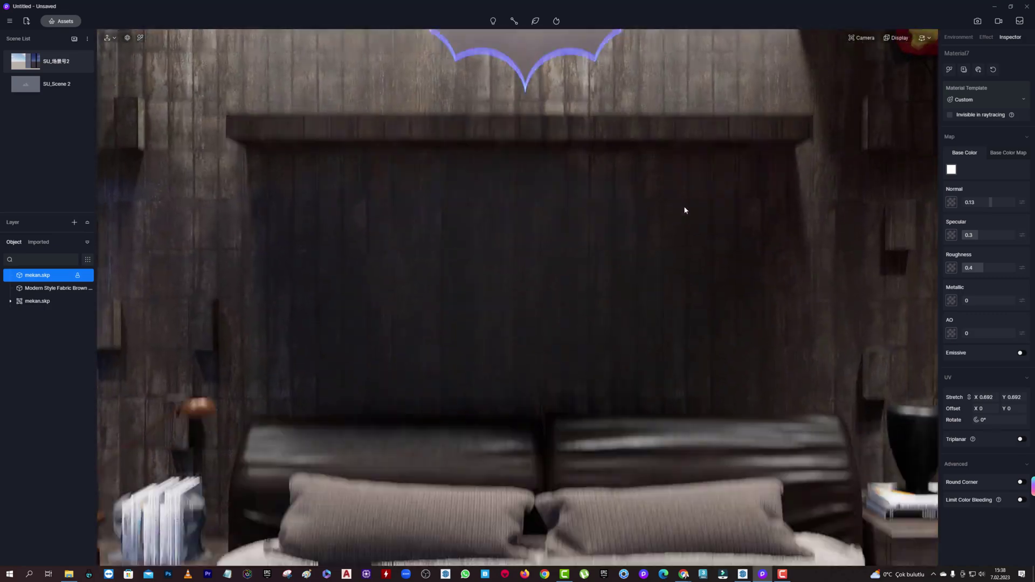
pyautogui.click(742, 574)
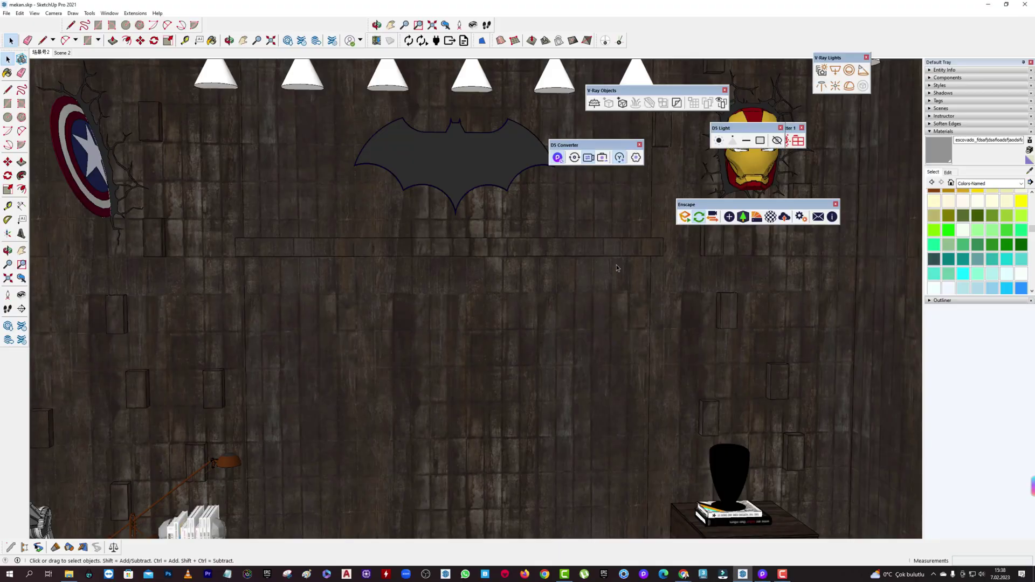
pyautogui.click(988, 5)
pyautogui.moveTo(629, 263); pyautogui.dragTo(614, 222, button='right')
# - Place a strip light under the ledge, lengthen it to 1935 and warm it to 4250 K
pyautogui.click(493, 20)
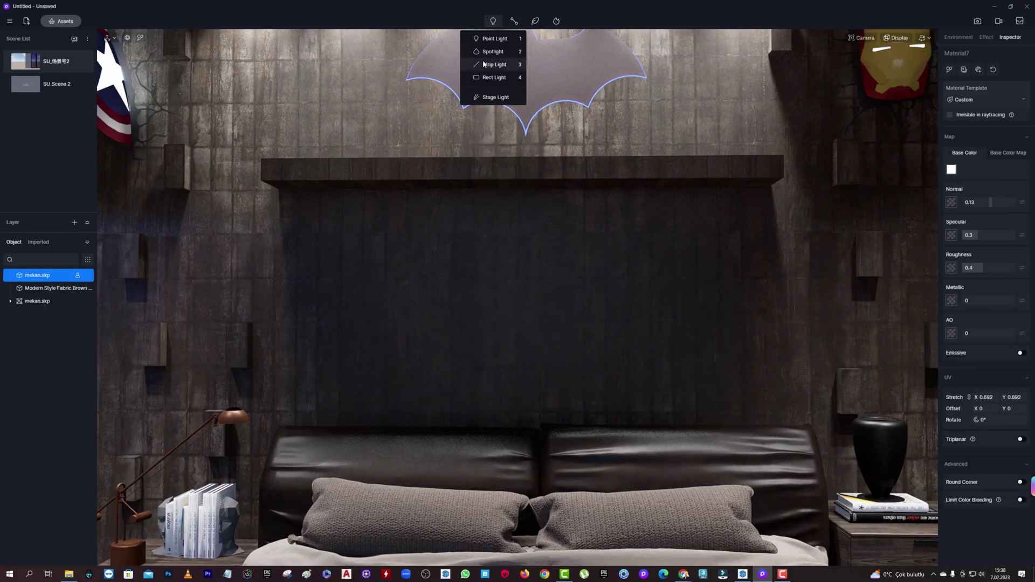
pyautogui.click(483, 64)
pyautogui.click(520, 189)
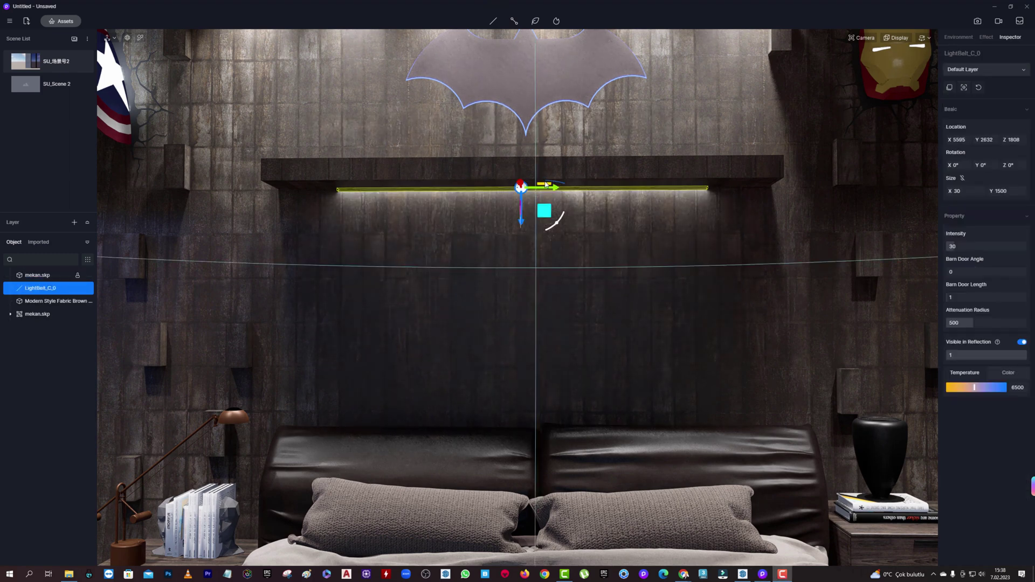
pyautogui.moveTo(1009, 192); pyautogui.dragTo(1027, 191)
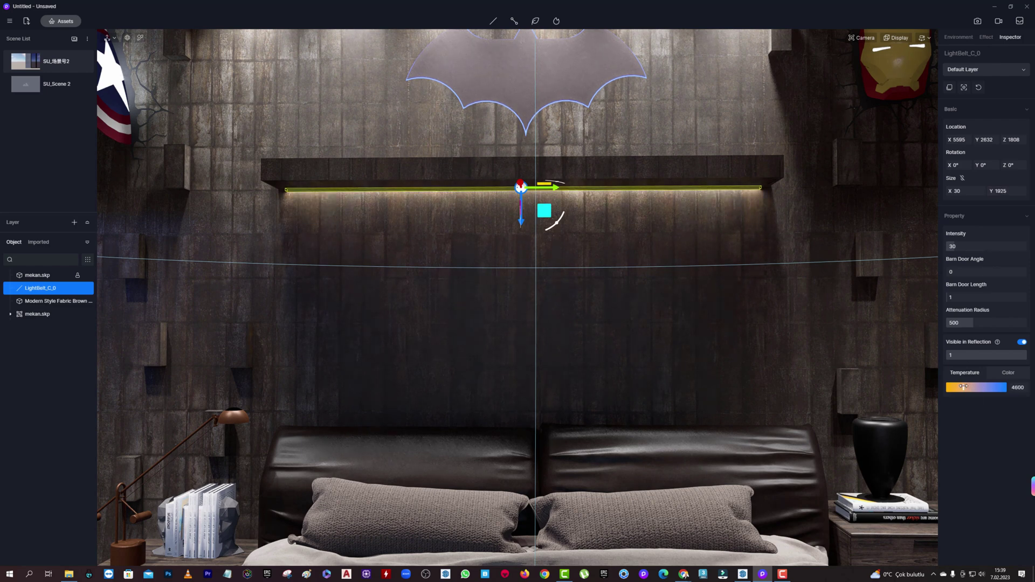
pyautogui.moveTo(965, 387); pyautogui.dragTo(961, 386)
pyautogui.scroll(-5, 690, 196)
pyautogui.click(690, 196)
pyautogui.moveTo(691, 196); pyautogui.dragTo(659, 169, button='right')
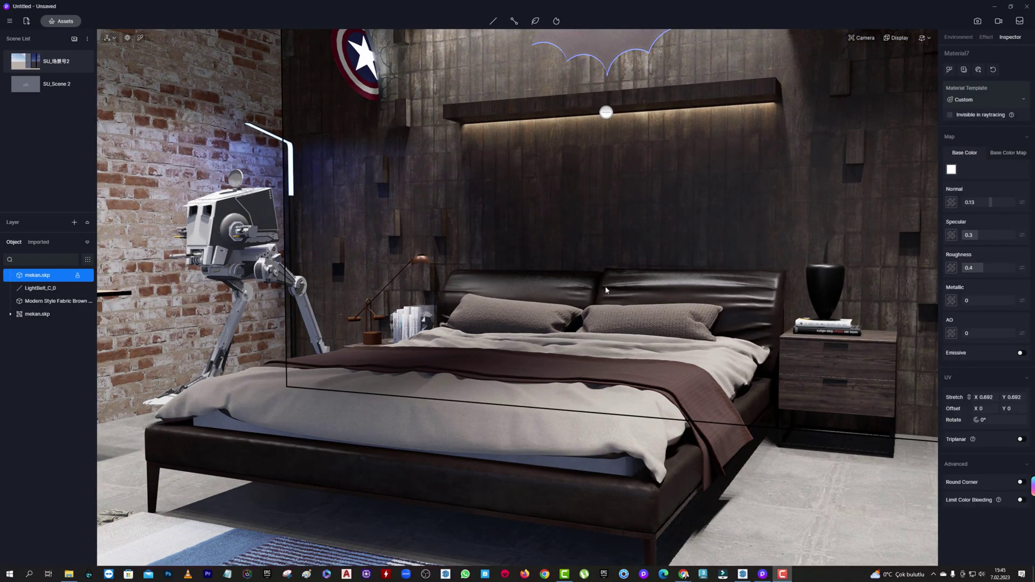
# - Give the back wall material normal 0.7, specular 0.21 and a higher, matte roughness
pyautogui.moveTo(606, 291)
pyautogui.mouseDown(button='right')
pyautogui.moveTo(581, 243)
pyautogui.moveTo(636, 226)
pyautogui.mouseUp(button='right')
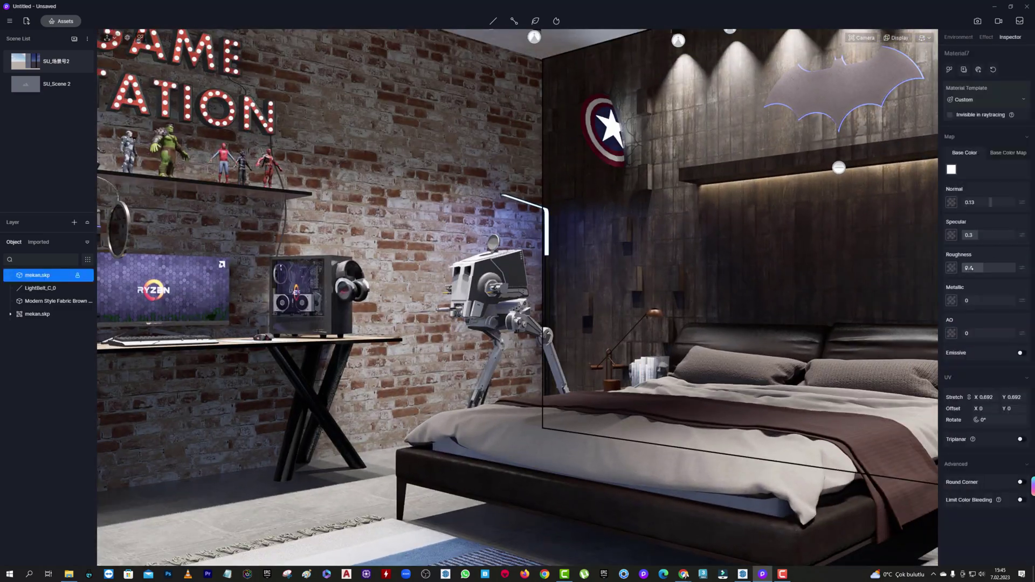
pyautogui.moveTo(969, 268); pyautogui.dragTo(977, 269)
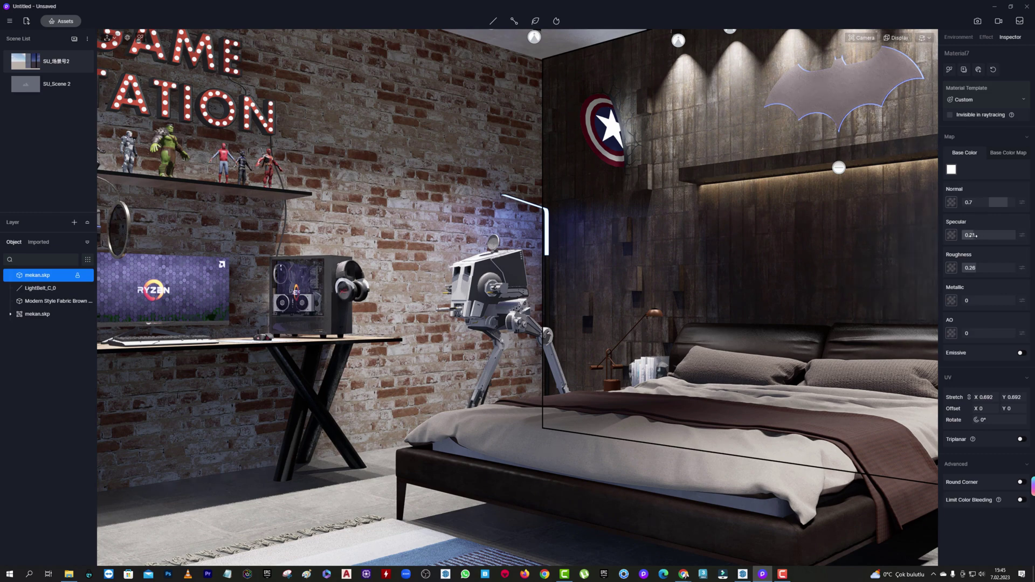
pyautogui.moveTo(717, 243); pyautogui.dragTo(903, 247, button='right')
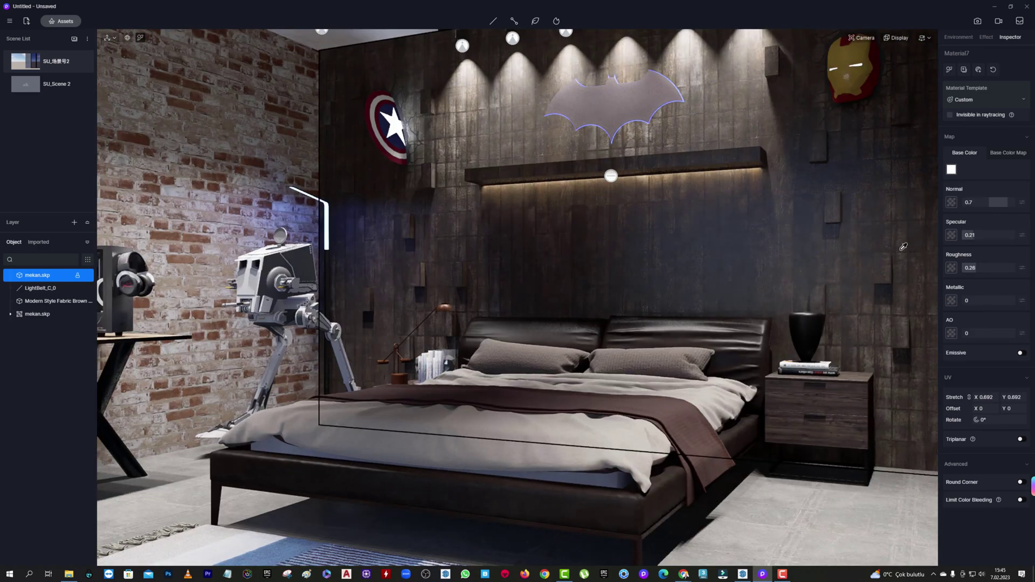
pyautogui.moveTo(962, 268); pyautogui.dragTo(997, 276)
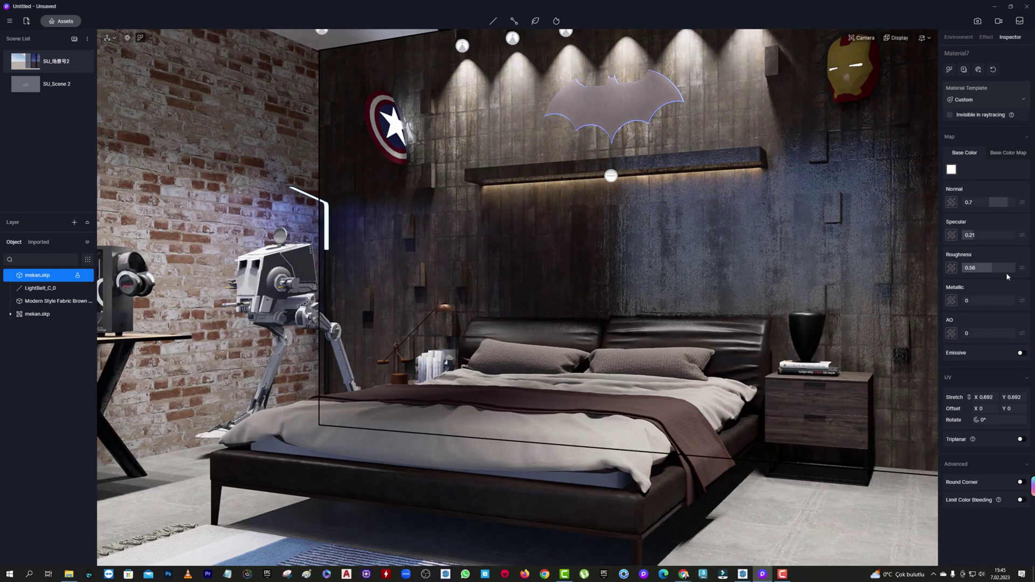
pyautogui.click(807, 323)
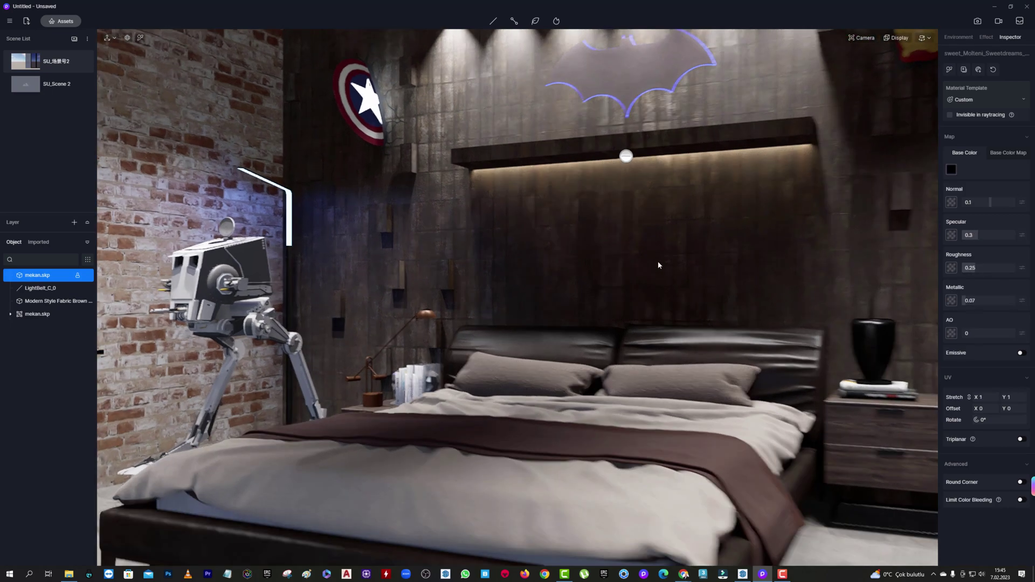
# - Make the walker's Color D07 material emissive yellow (HSV 45/100/60) at intensity 1
pyautogui.moveTo(658, 261); pyautogui.dragTo(567, 262, button='right')
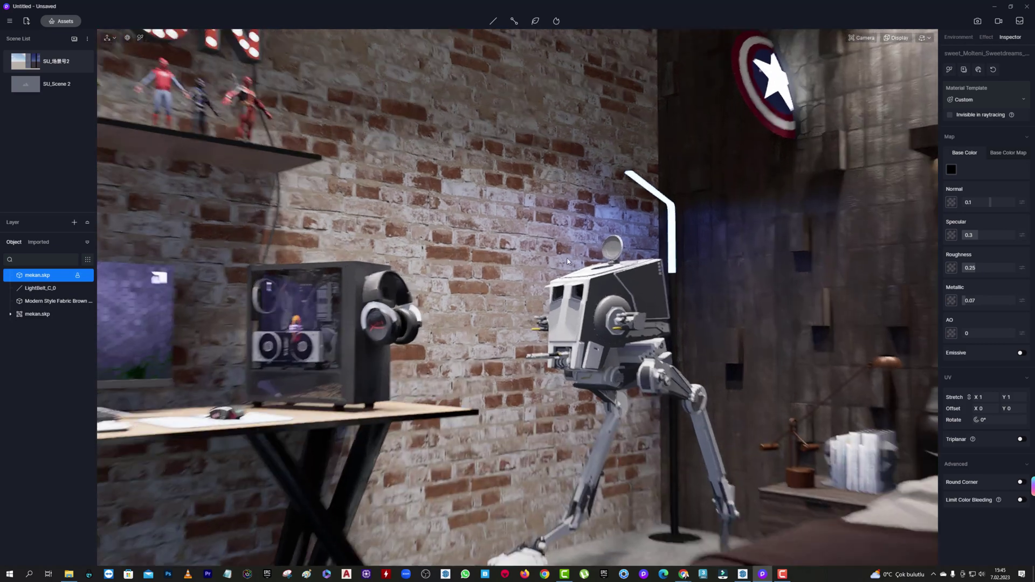
pyautogui.scroll(5, 568, 262)
pyautogui.click(528, 277)
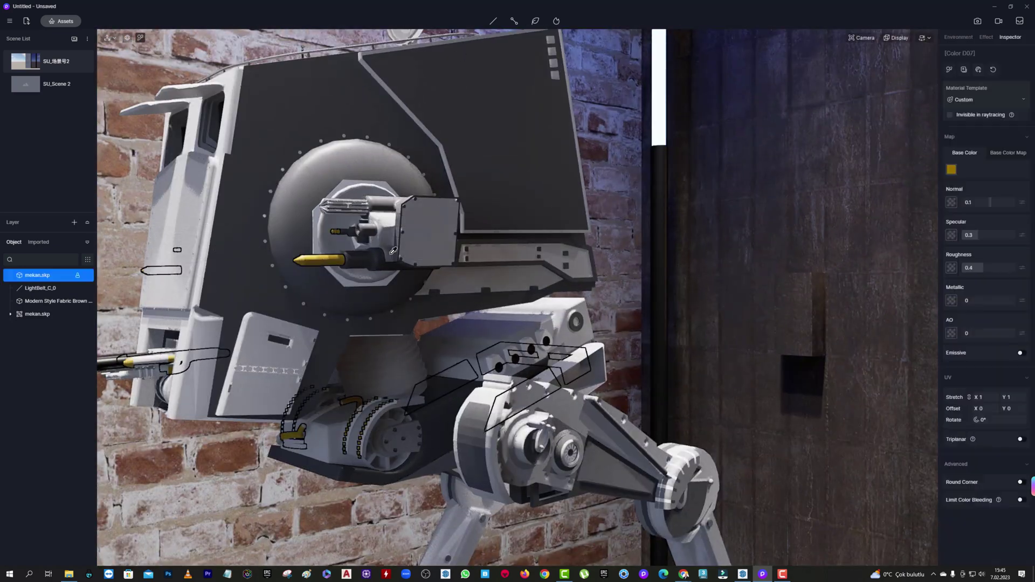
pyautogui.click(1020, 353)
pyautogui.click(965, 405)
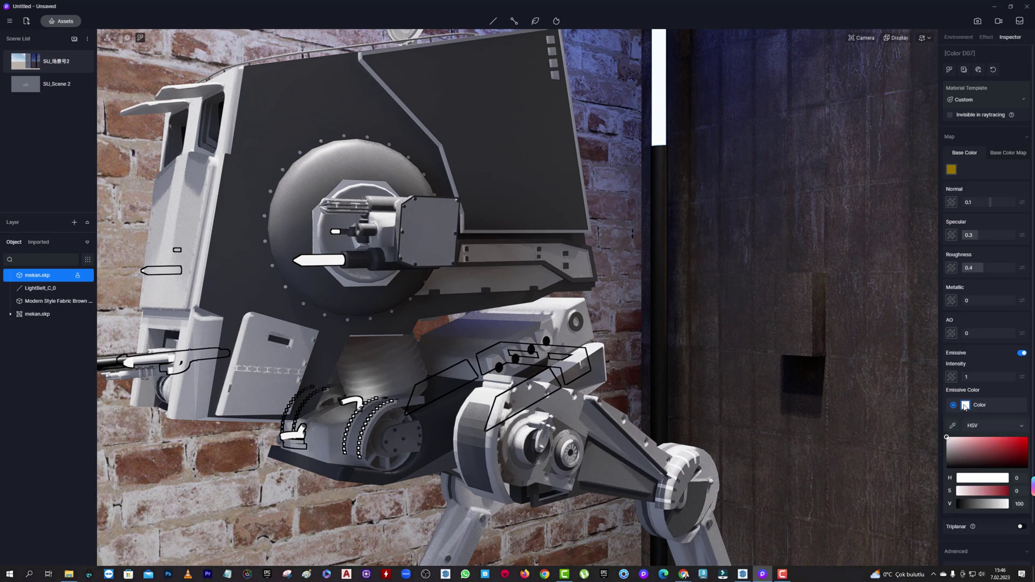
pyautogui.click(953, 425)
pyautogui.click(951, 171)
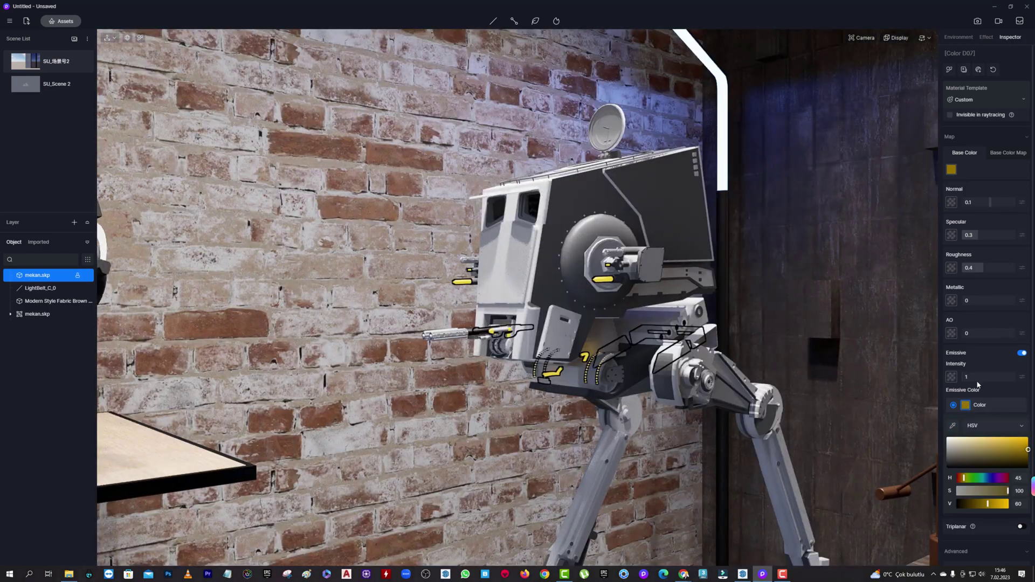
pyautogui.moveTo(968, 377); pyautogui.dragTo(979, 377)
pyautogui.scroll(-5, 754, 244)
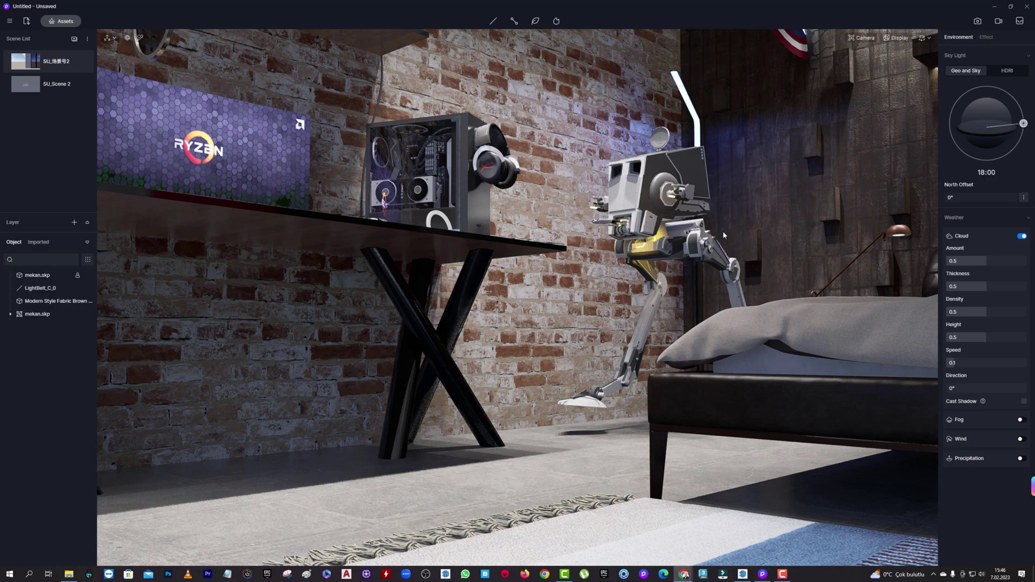
pyautogui.scroll(-3, 724, 235)
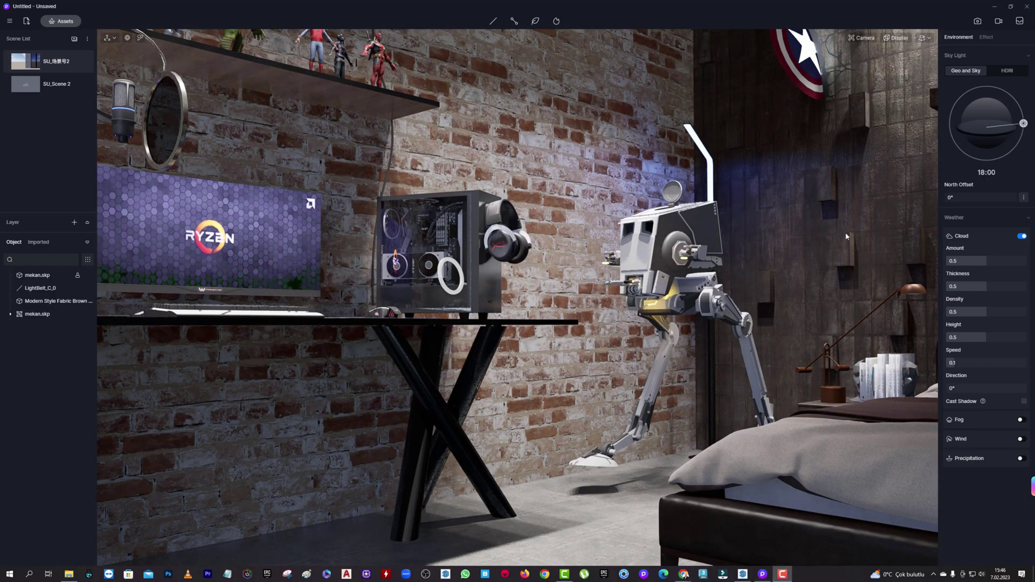
# - Make the ring lights' Color E01 material glow bright magenta
pyautogui.scroll(-3, 846, 236)
pyautogui.scroll(-2, 470, 234)
pyautogui.scroll(4, 471, 234)
pyautogui.scroll(3, 483, 261)
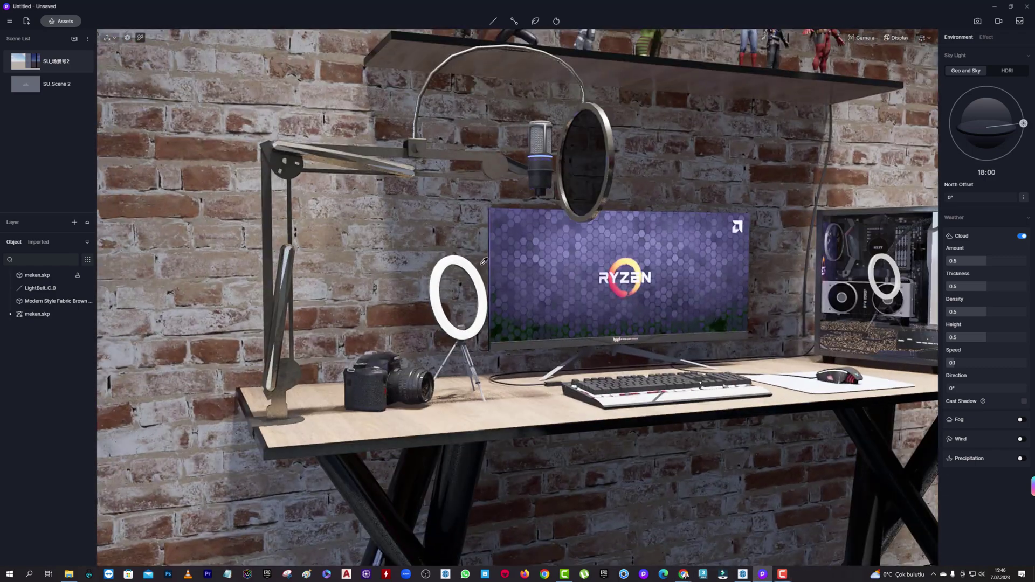
pyautogui.click(470, 261)
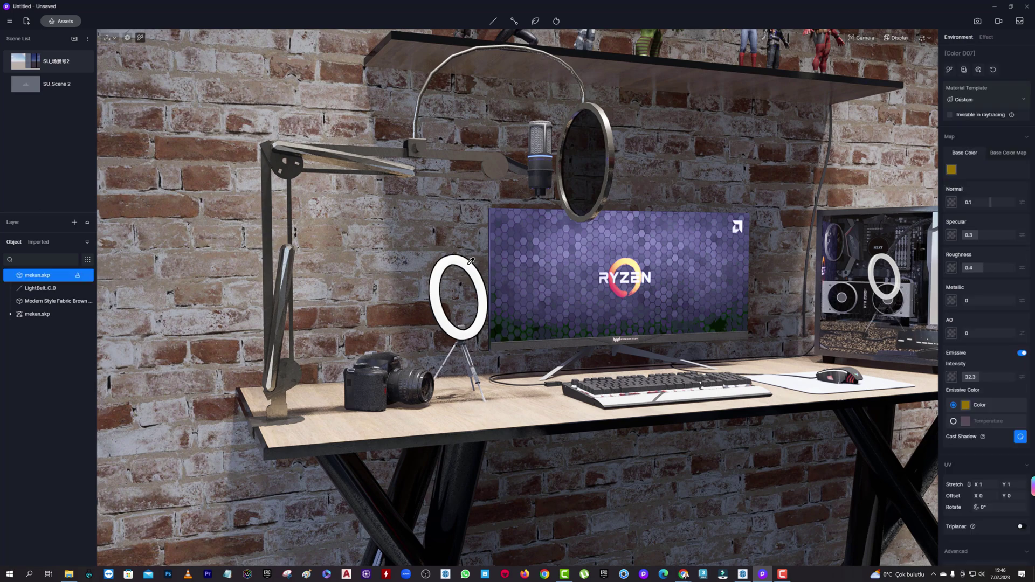
pyautogui.click(965, 405)
pyautogui.moveTo(1007, 490); pyautogui.dragTo(966, 491)
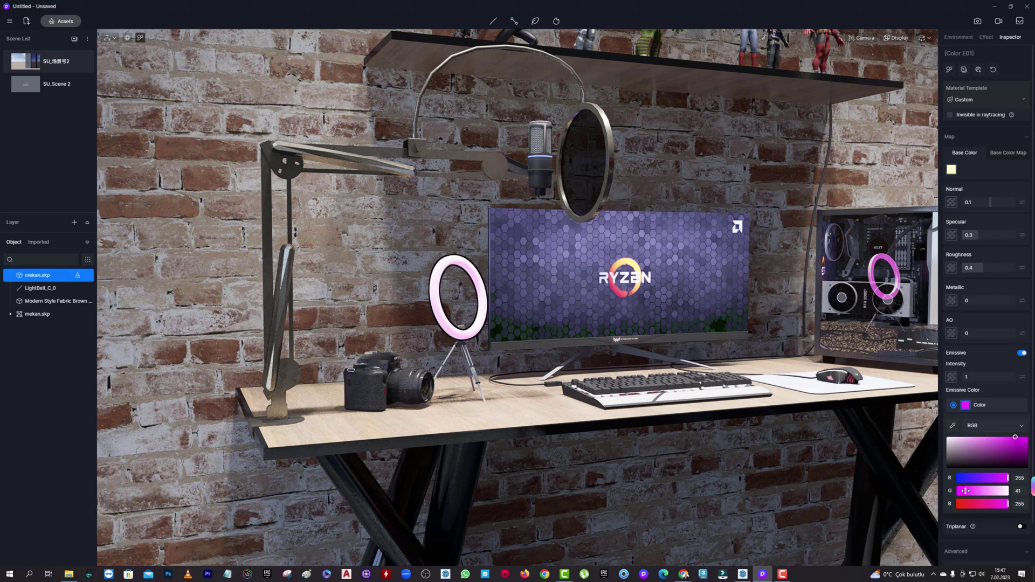
pyautogui.moveTo(982, 377); pyautogui.dragTo(983, 379)
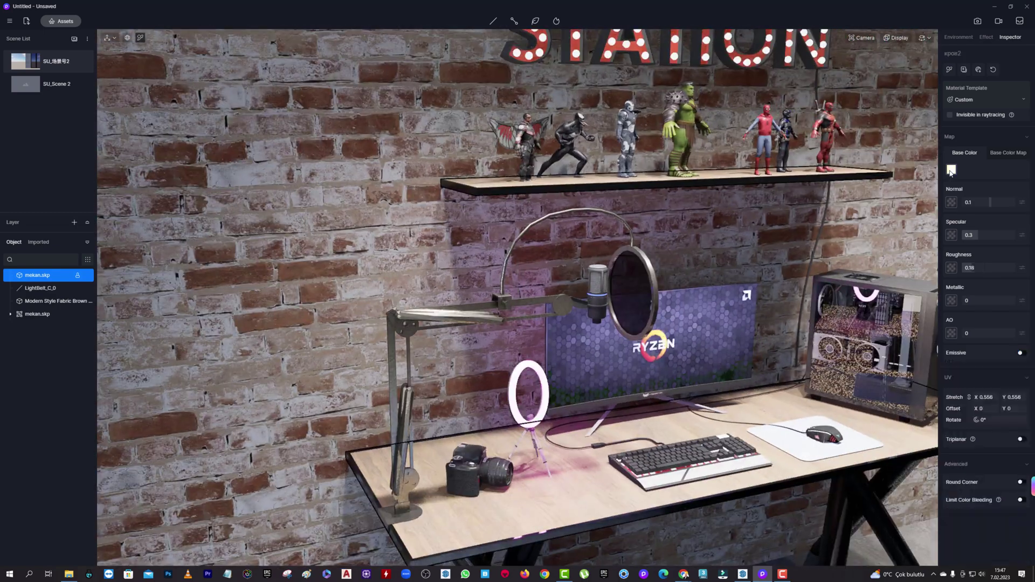
# - Set the epoxi2 desk surface base colour to muted brown (HSV 0/16/50)
pyautogui.click(951, 169)
pyautogui.moveTo(959, 214); pyautogui.dragTo(965, 226)
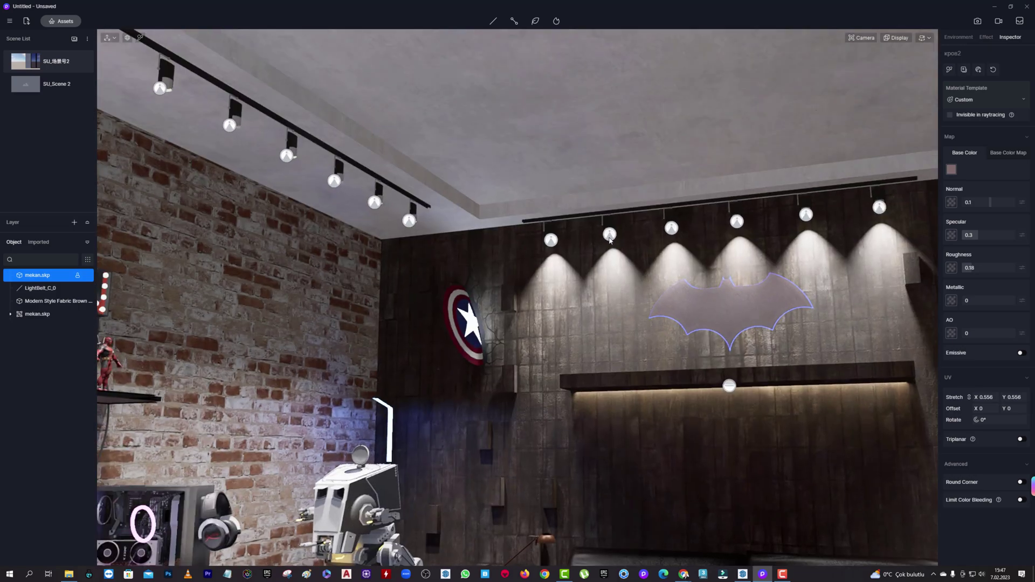
pyautogui.click(545, 159)
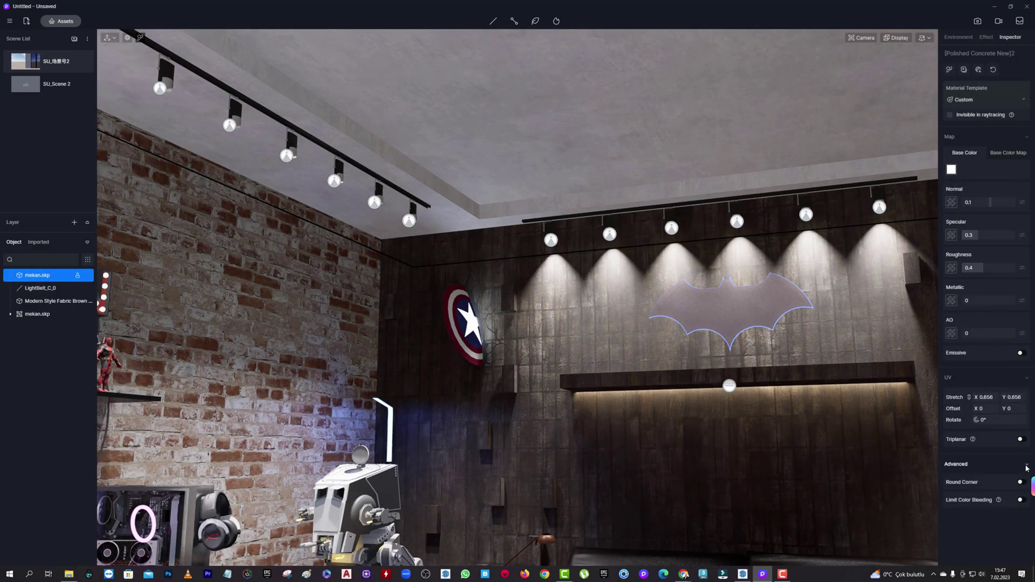
# - Enable triplanar mapping on the polished concrete and tint its base colour pinkish
pyautogui.click(1021, 439)
pyautogui.click(952, 169)
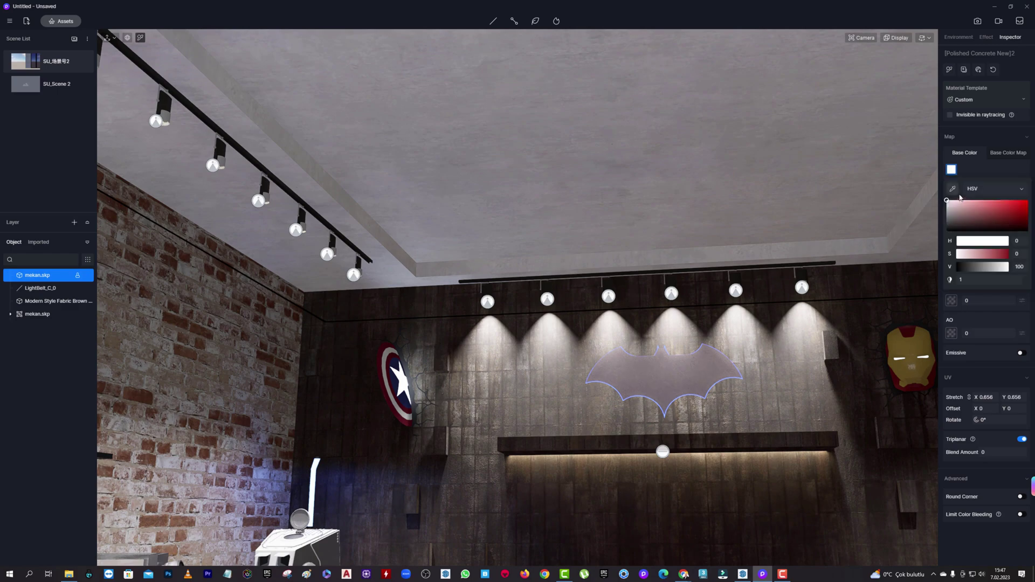
pyautogui.click(958, 211)
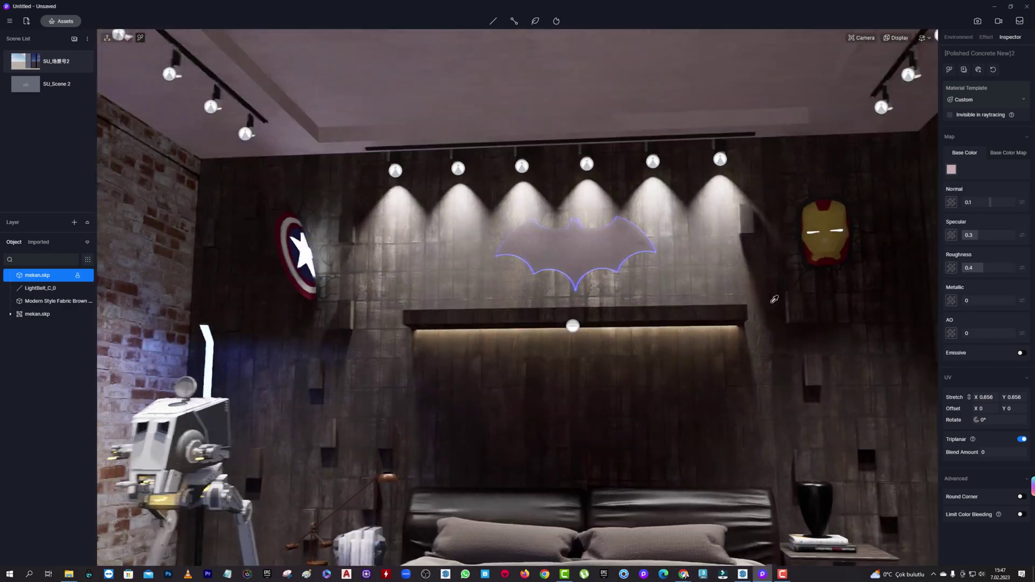
pyautogui.click(565, 278)
pyautogui.moveTo(566, 278); pyautogui.dragTo(588, 253, button='right')
# - Search materials for 'crete' and apply Concrete wall panels 02 to the ceiling
pyautogui.click(77, 21)
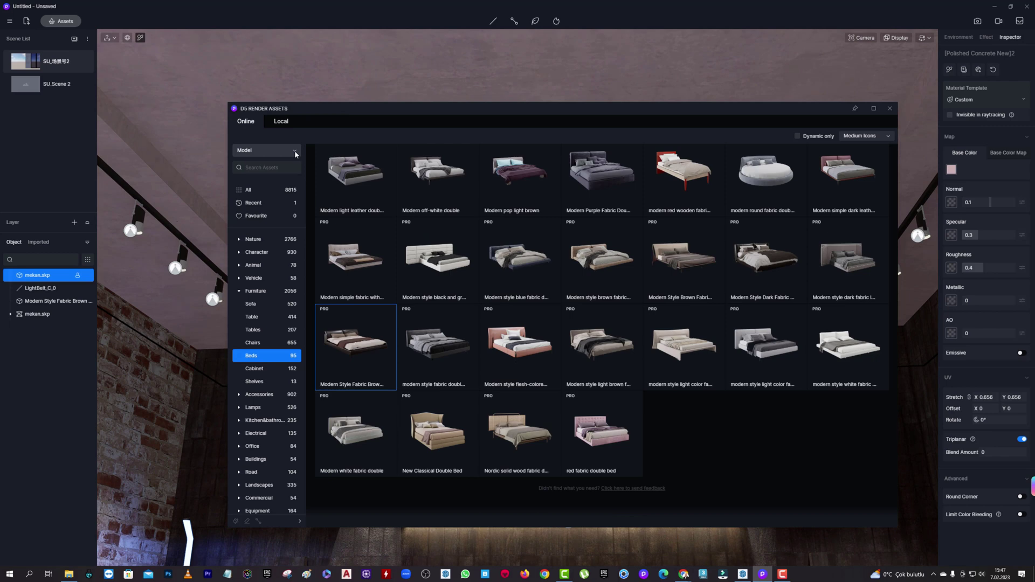
pyautogui.click(257, 177)
pyautogui.write('con')
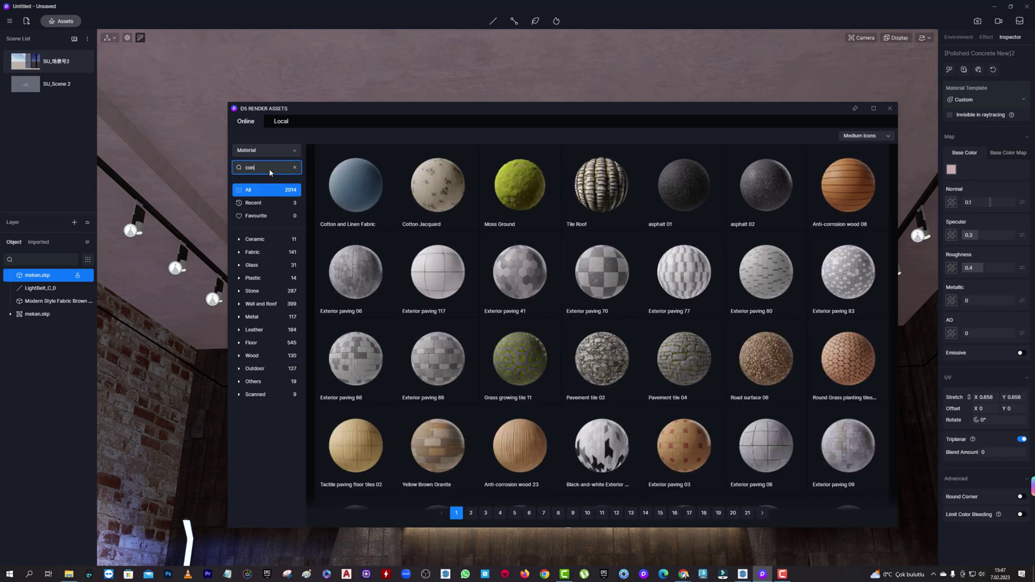
pyautogui.write('crete')
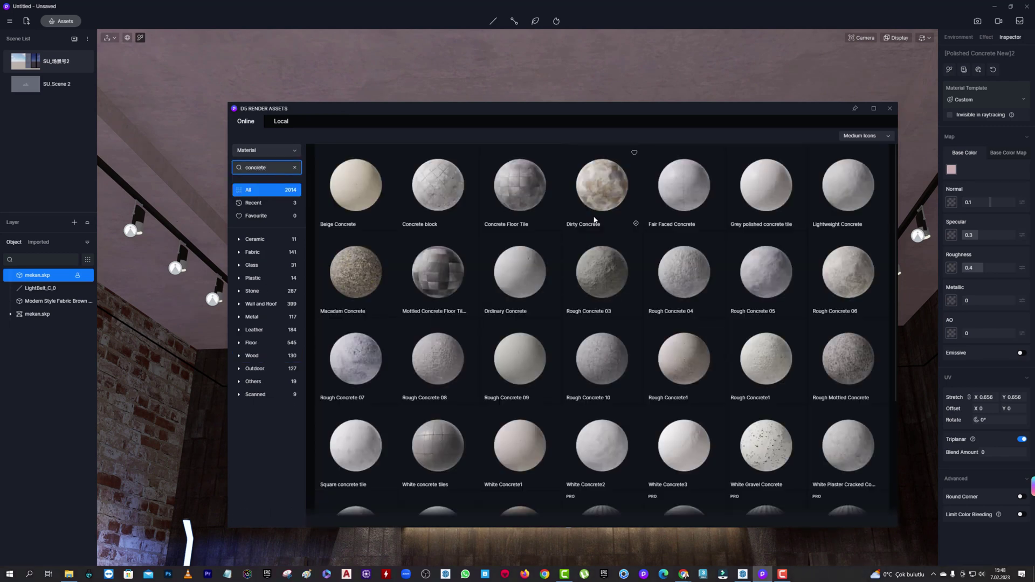
pyautogui.scroll(-3, 560, 202)
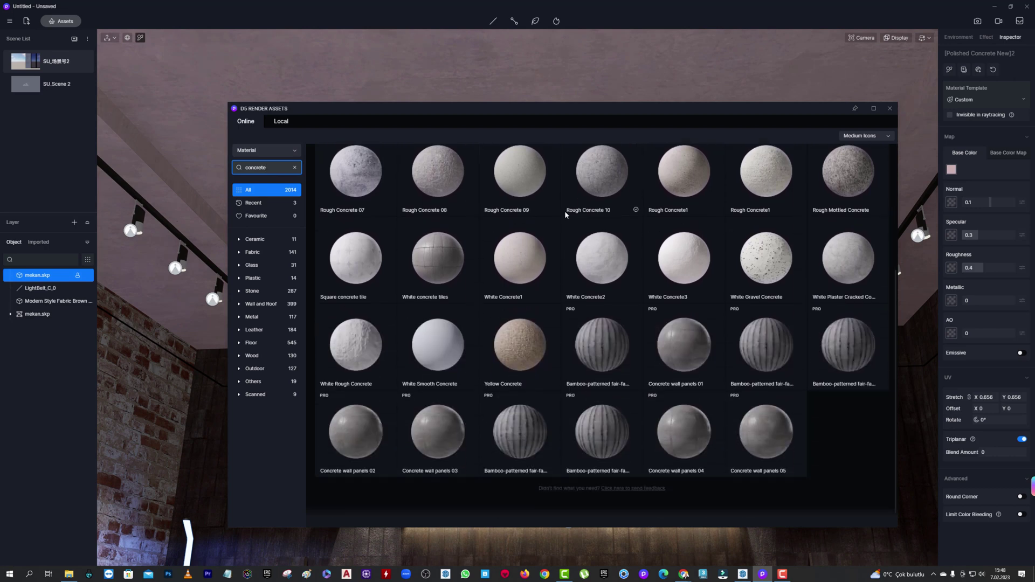
pyautogui.click(517, 63)
pyautogui.moveTo(537, 113); pyautogui.dragTo(854, 265)
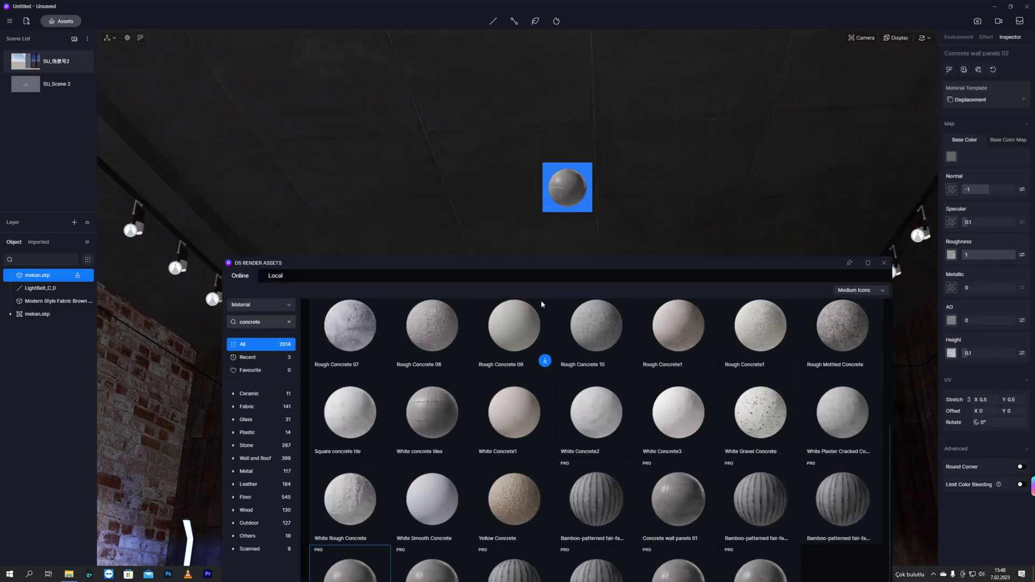
pyautogui.click(854, 265)
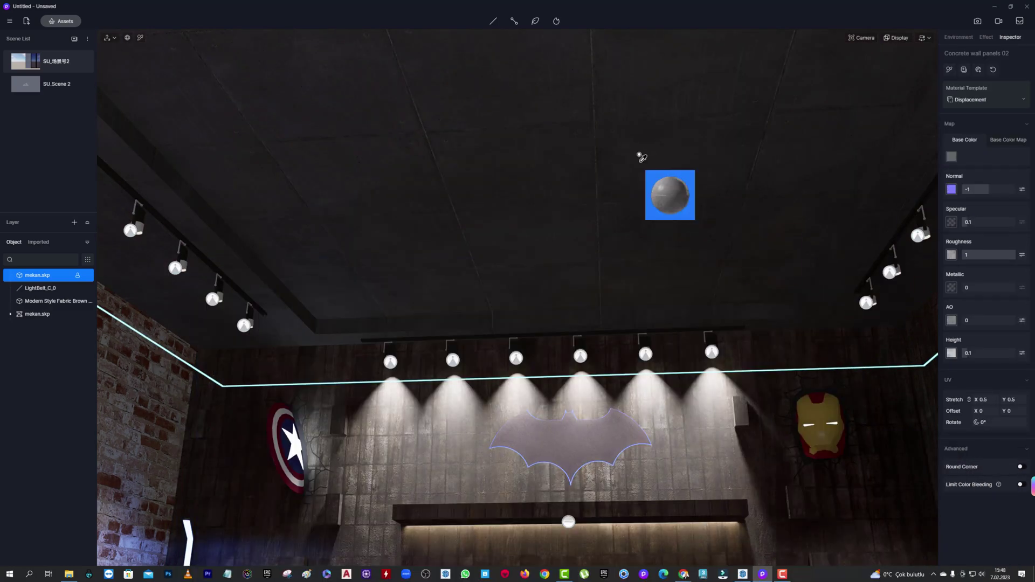
# - Lighten the ceiling material's base colour to a light pinkish grey
pyautogui.moveTo(638, 162); pyautogui.dragTo(542, 252, button='right')
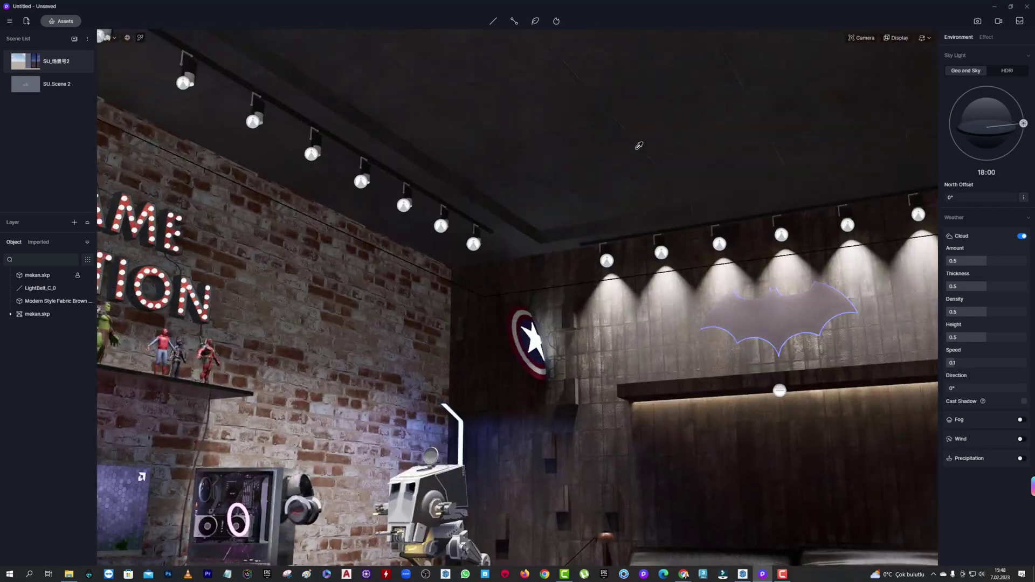
pyautogui.click(542, 252)
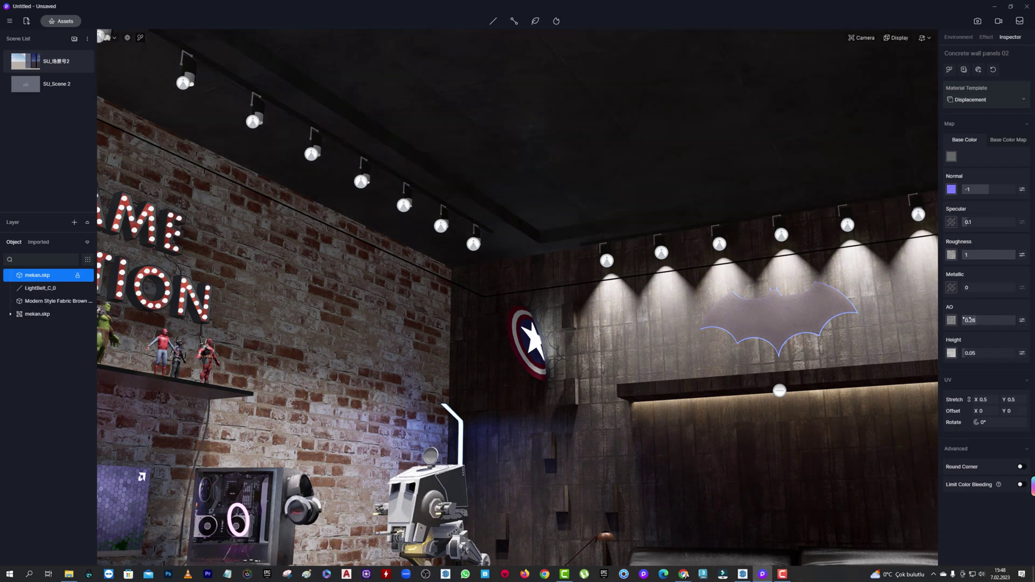
pyautogui.click(951, 156)
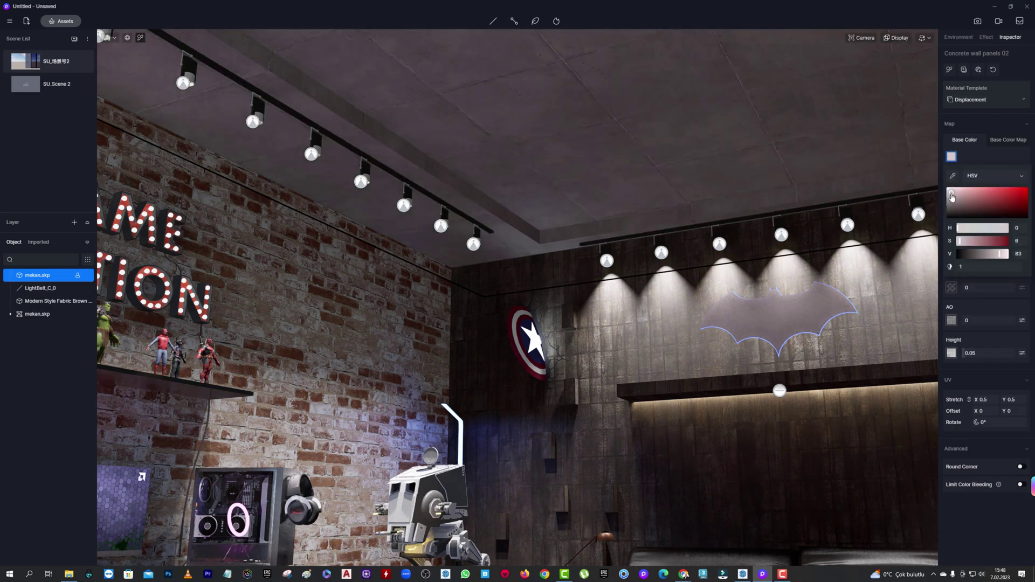
pyautogui.click(807, 314)
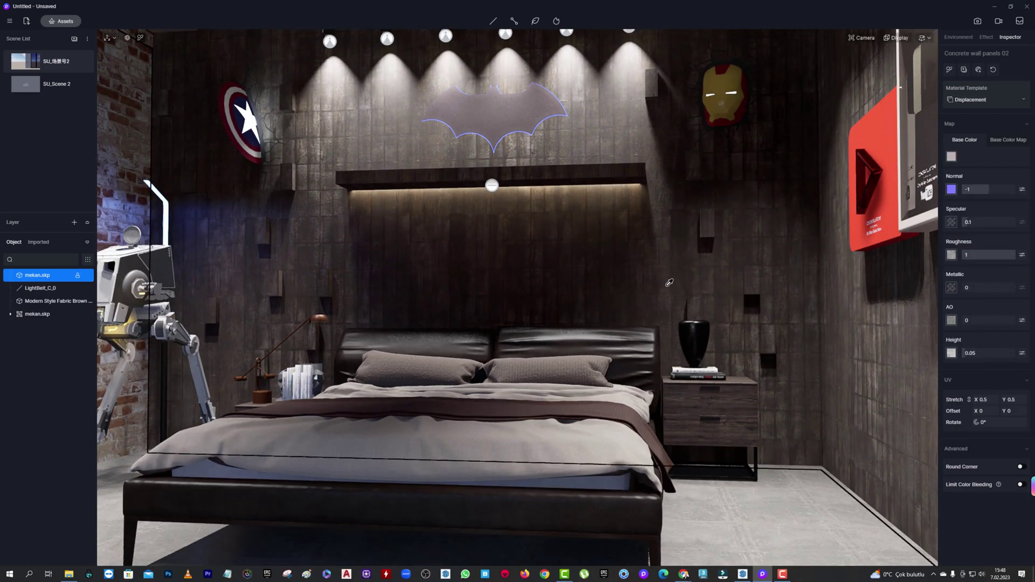
pyautogui.moveTo(808, 315)
pyautogui.mouseDown(button='right')
pyautogui.moveTo(629, 268)
pyautogui.moveTo(384, 160)
pyautogui.moveTo(336, 178)
pyautogui.moveTo(440, 298)
pyautogui.mouseUp(button='right')
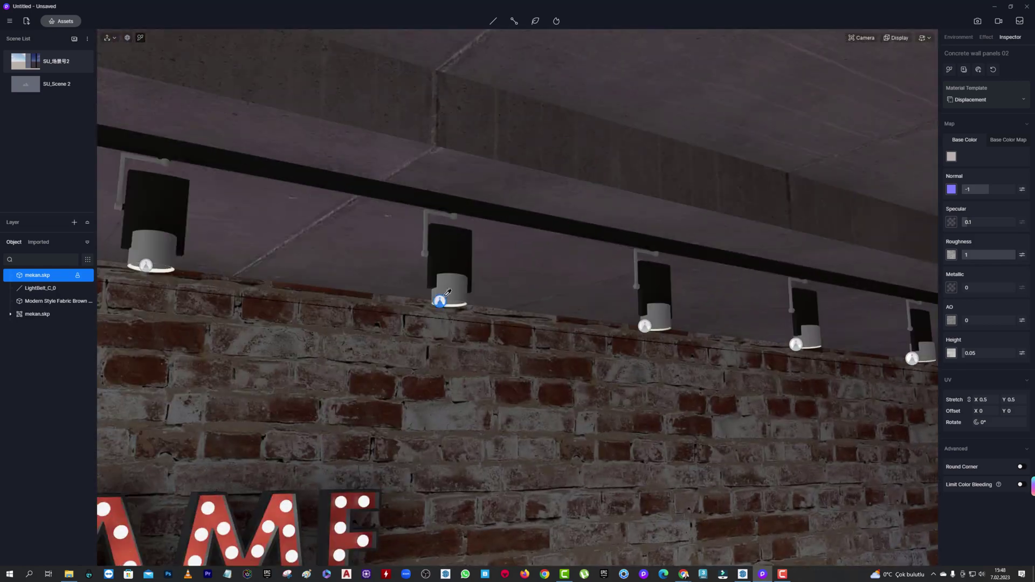
# - Lower the track-light fixtures' metallic value to 0.84
pyautogui.click(440, 299)
pyautogui.moveTo(1013, 308); pyautogui.dragTo(1008, 306)
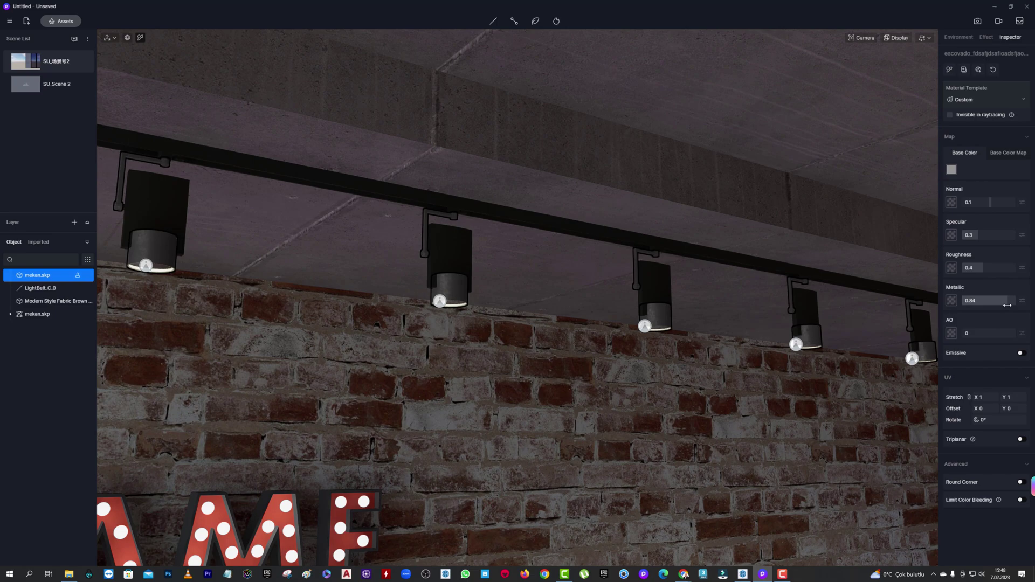
pyautogui.click(863, 277)
pyautogui.moveTo(900, 287)
pyautogui.mouseDown(button='right')
pyautogui.moveTo(575, 363)
pyautogui.moveTo(571, 350)
pyautogui.mouseUp(button='right')
pyautogui.scroll(-10, 576, 363)
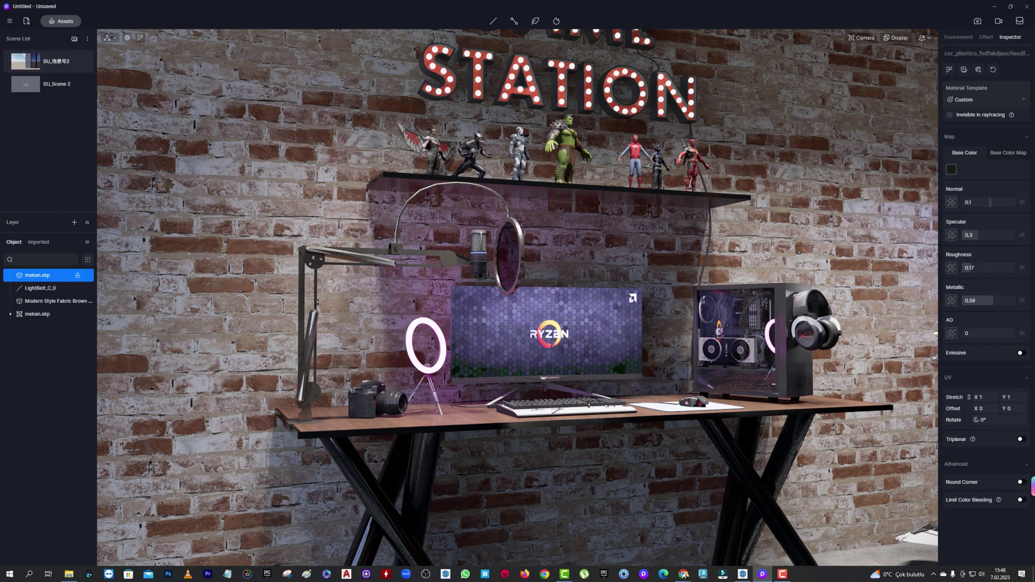
pyautogui.scroll(-4, 880, 236)
pyautogui.scroll(-3, 880, 236)
pyautogui.scroll(-3, 880, 236)
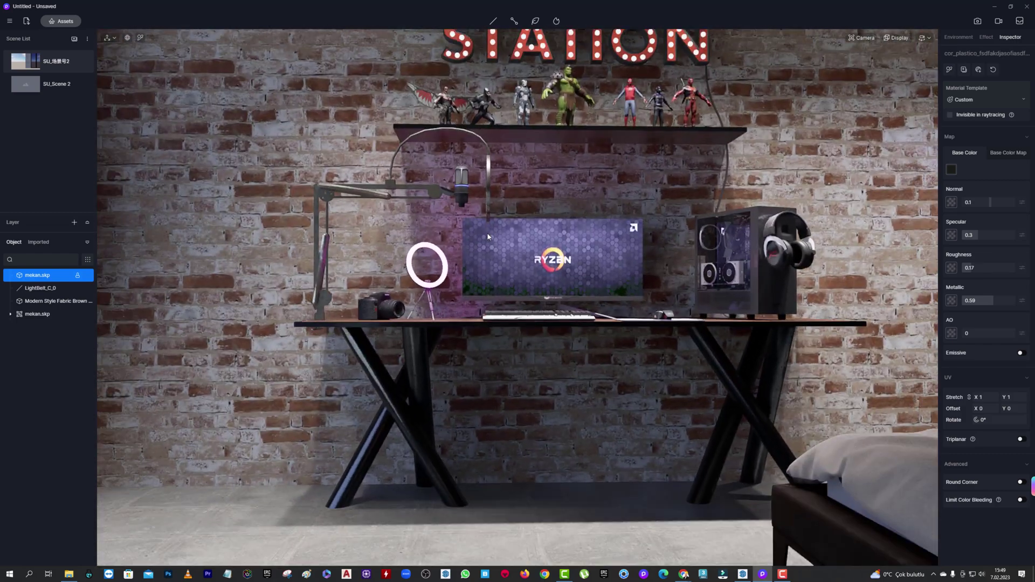
# - Bring up the asset library showing online Models
pyautogui.moveTo(880, 237); pyautogui.dragTo(777, 270, button='right')
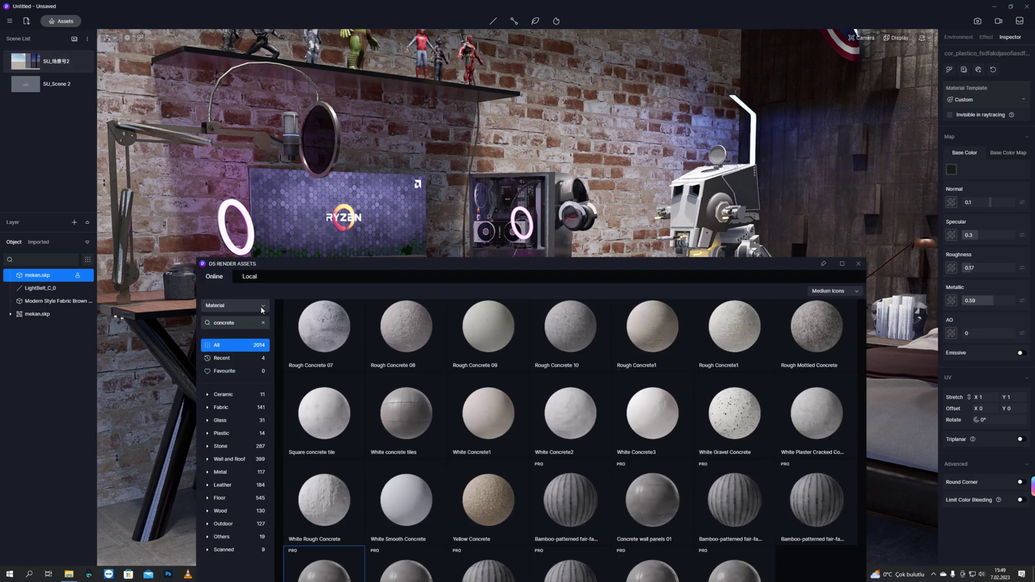
pyautogui.click(262, 307)
pyautogui.click(262, 326)
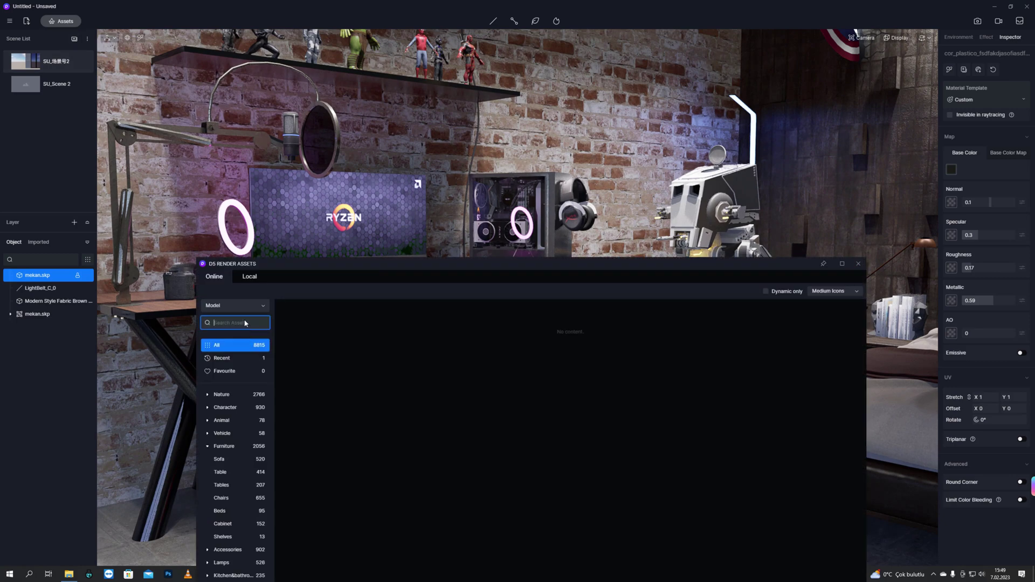
# - Place the Black Lifting Rotating Office chair at the desk
pyautogui.moveTo(393, 267); pyautogui.dragTo(503, 92)
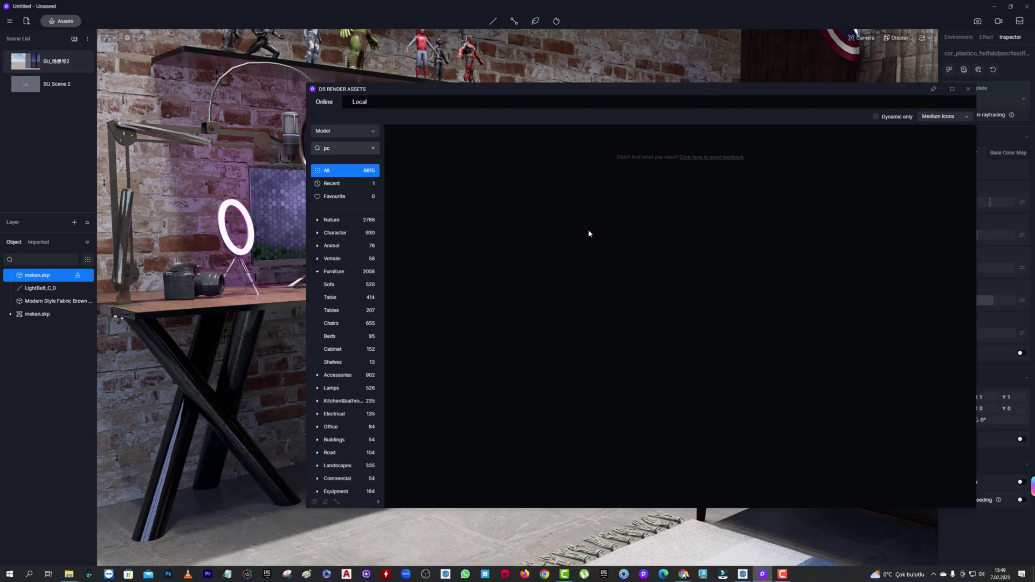
pyautogui.click(373, 148)
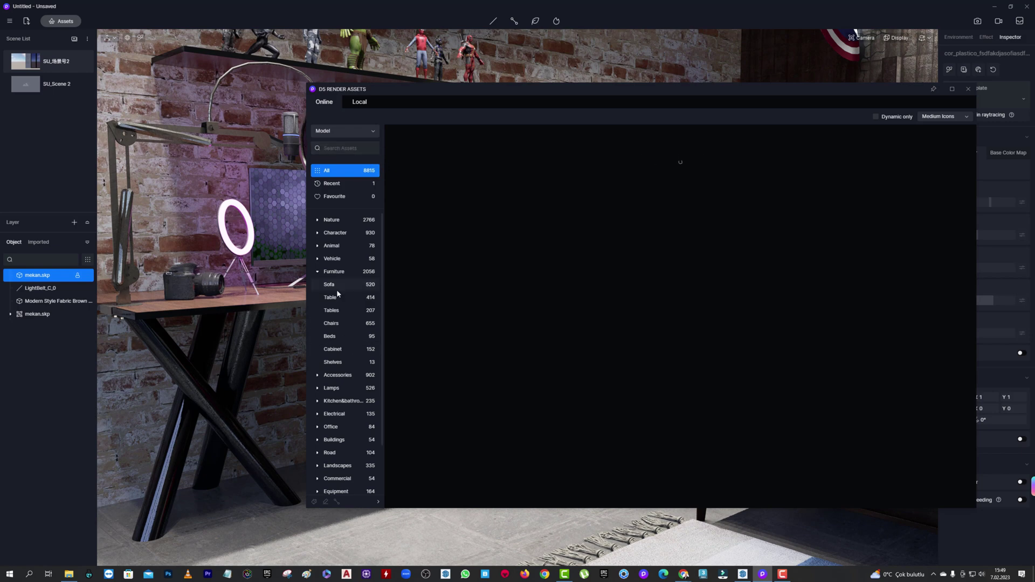
pyautogui.click(331, 323)
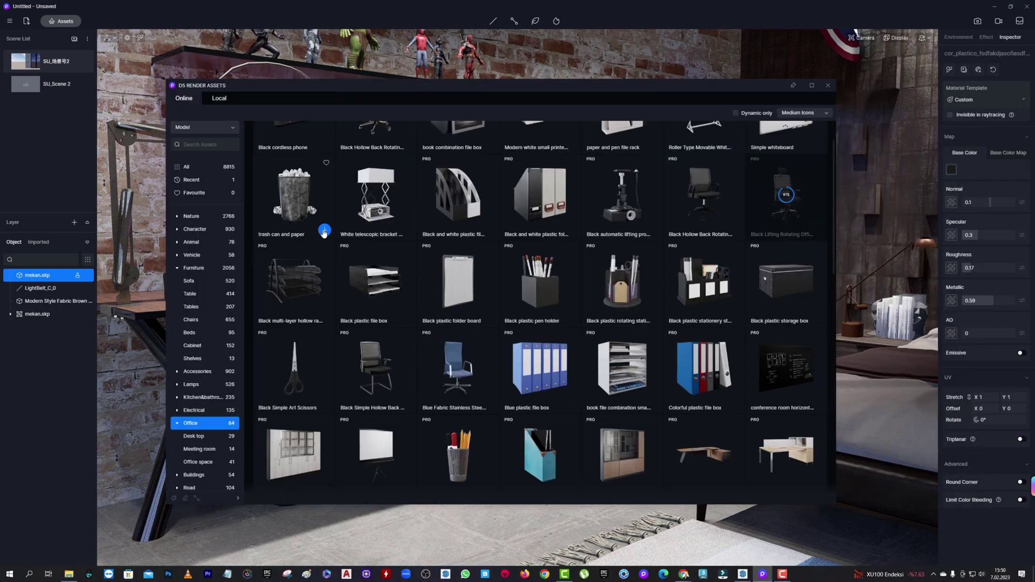
pyautogui.moveTo(545, 93); pyautogui.dragTo(175, 273)
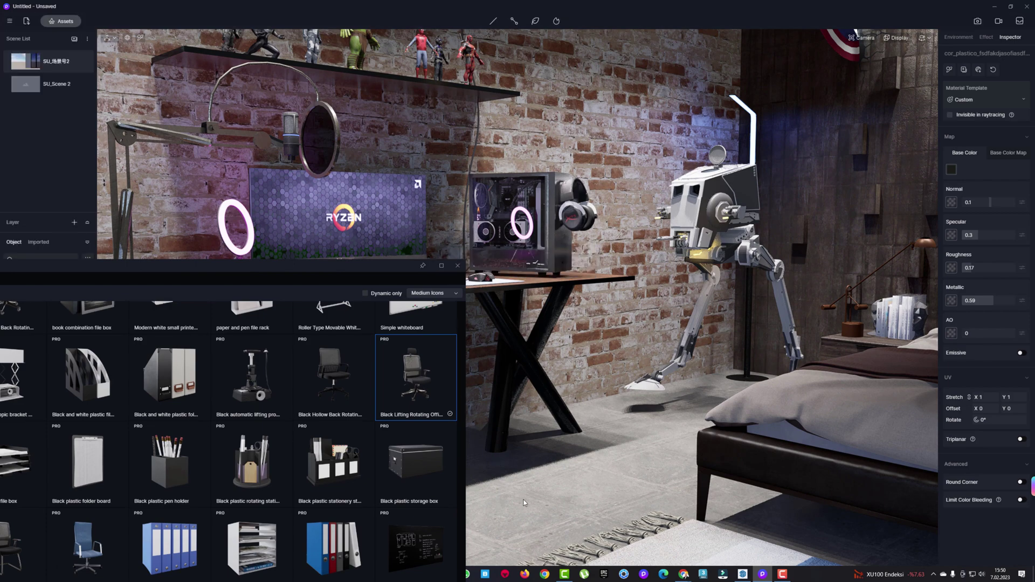
pyautogui.click(545, 496)
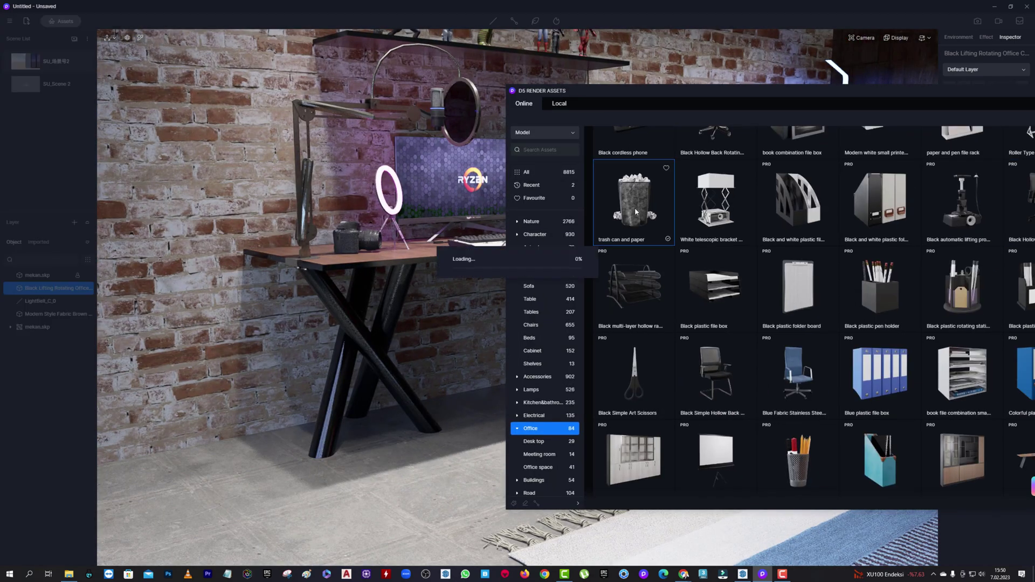
# - Add the trash can and paper model beside the desk
pyautogui.click(635, 208)
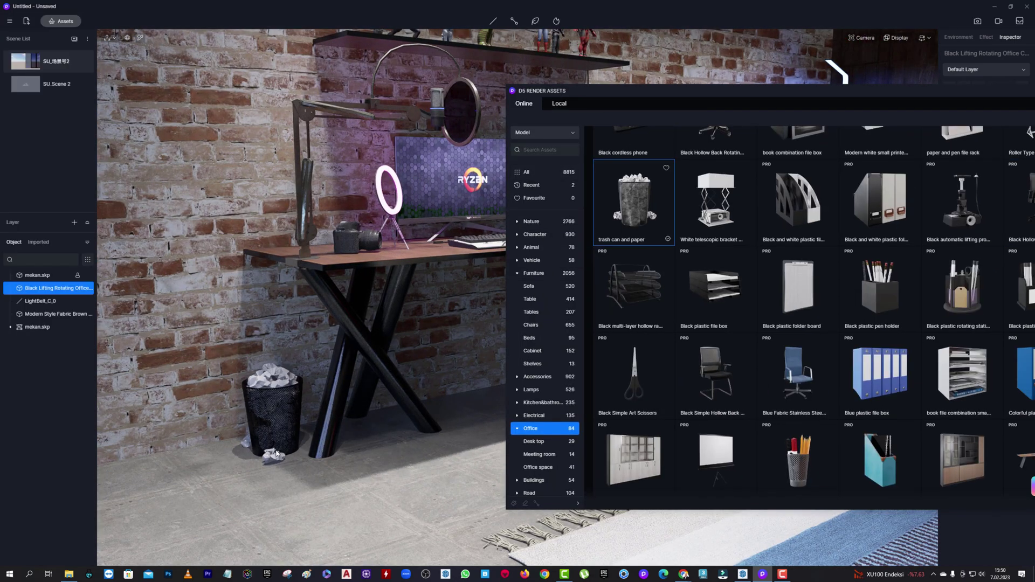
pyautogui.click(276, 453)
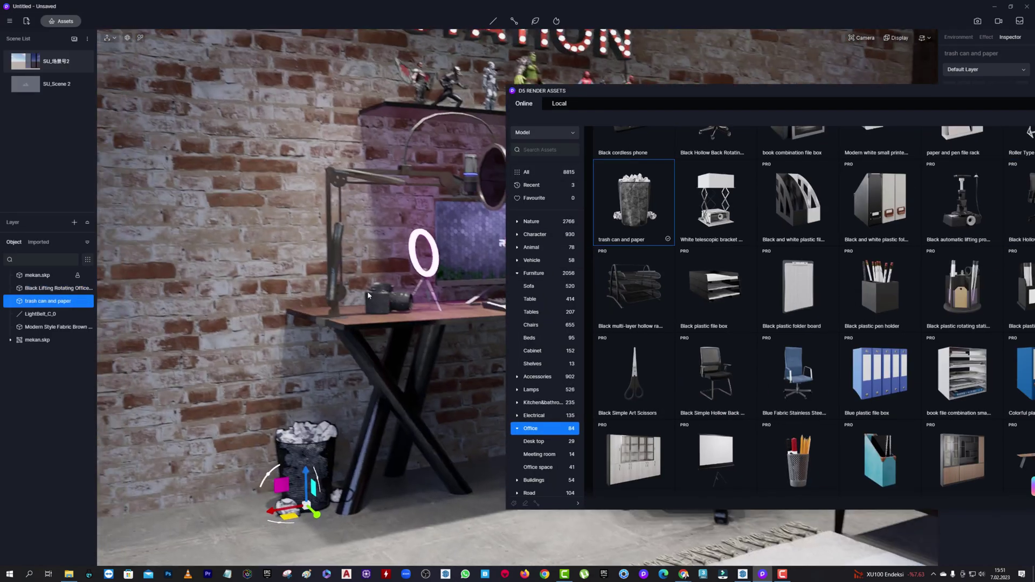
pyautogui.scroll(-5, 368, 295)
pyautogui.click(368, 294)
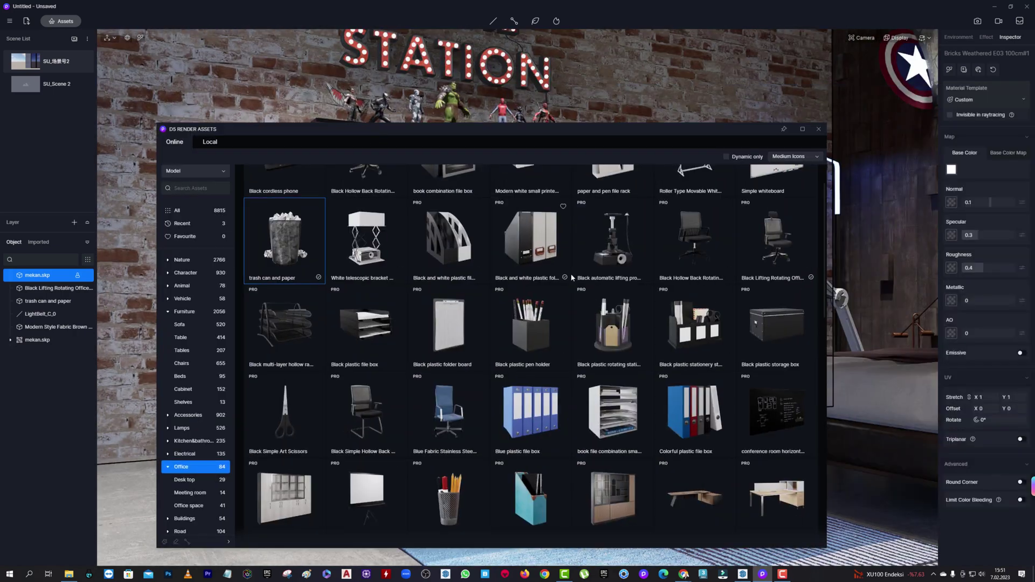
pyautogui.scroll(-1, 518, 276)
pyautogui.scroll(-1, 519, 276)
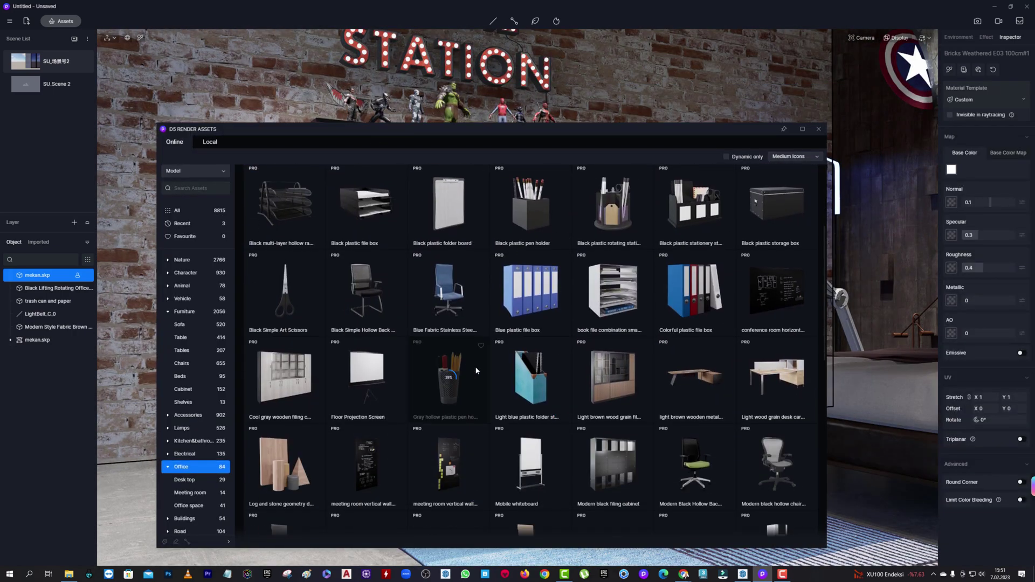
pyautogui.moveTo(451, 131); pyautogui.dragTo(814, 136)
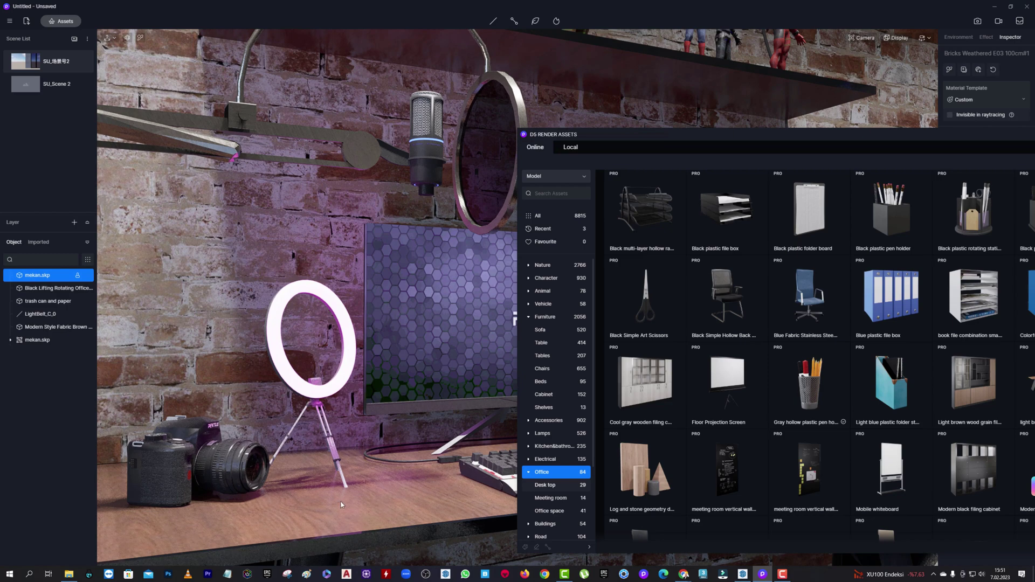
pyautogui.scroll(-5, 384, 506)
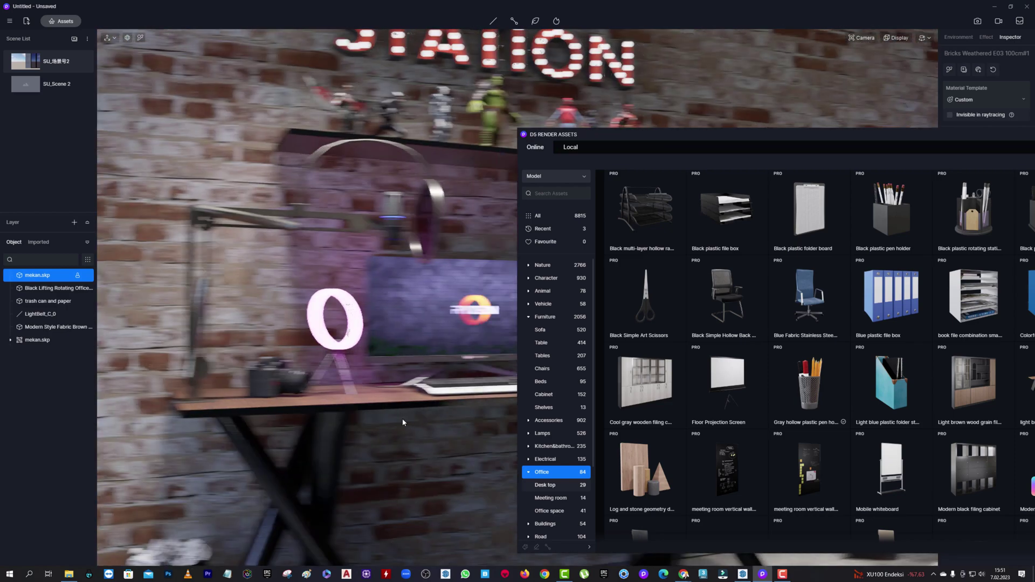
pyautogui.scroll(1, 731, 378)
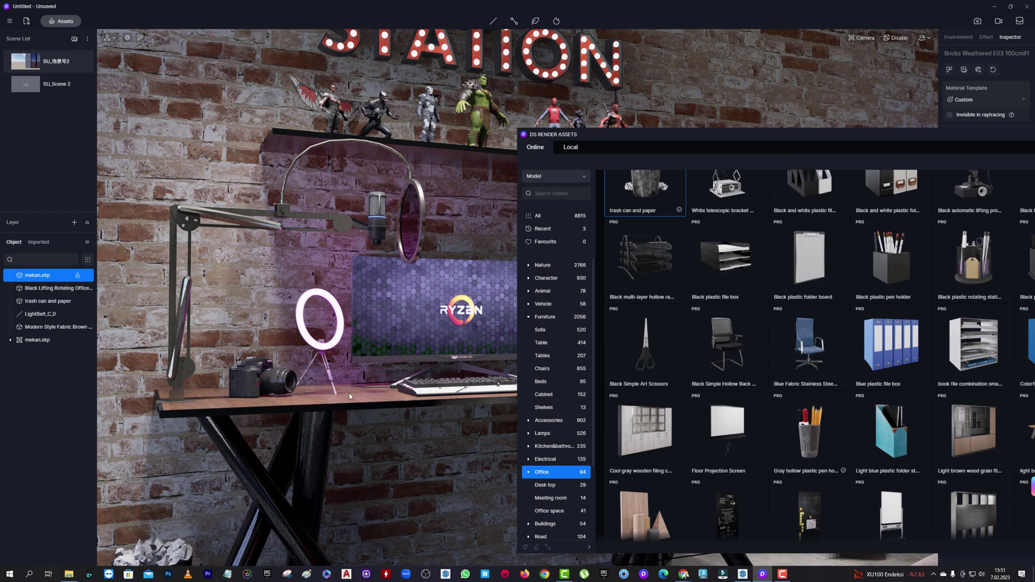
pyautogui.click(317, 403)
pyautogui.scroll(-1, 786, 350)
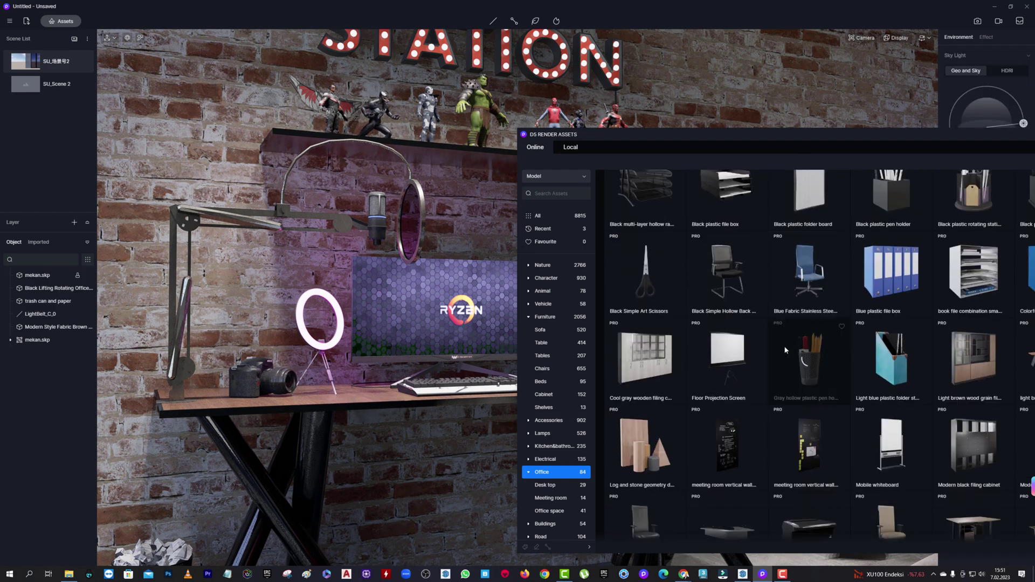
pyautogui.click(731, 453)
pyautogui.press('a')
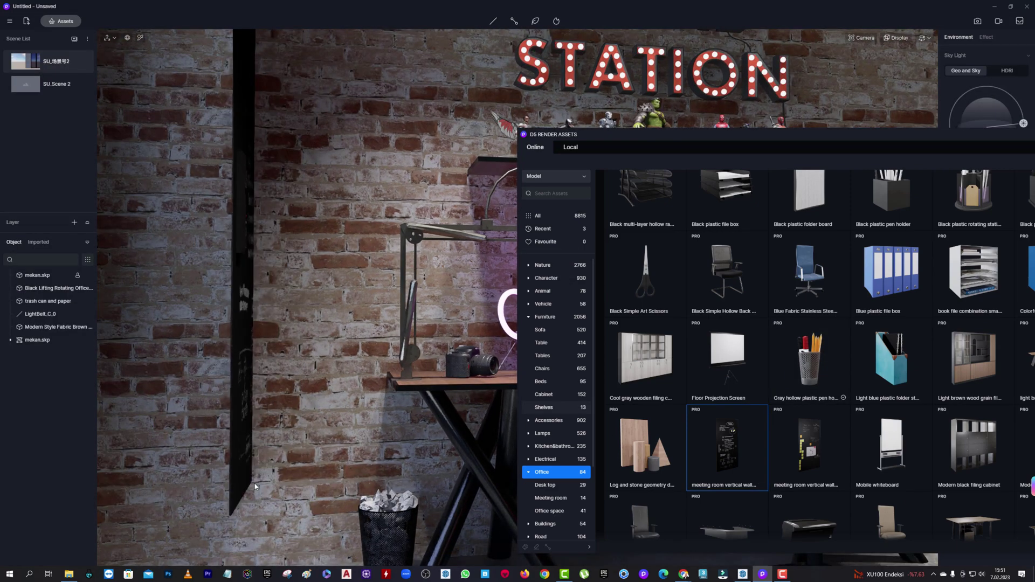
pyautogui.click(324, 468)
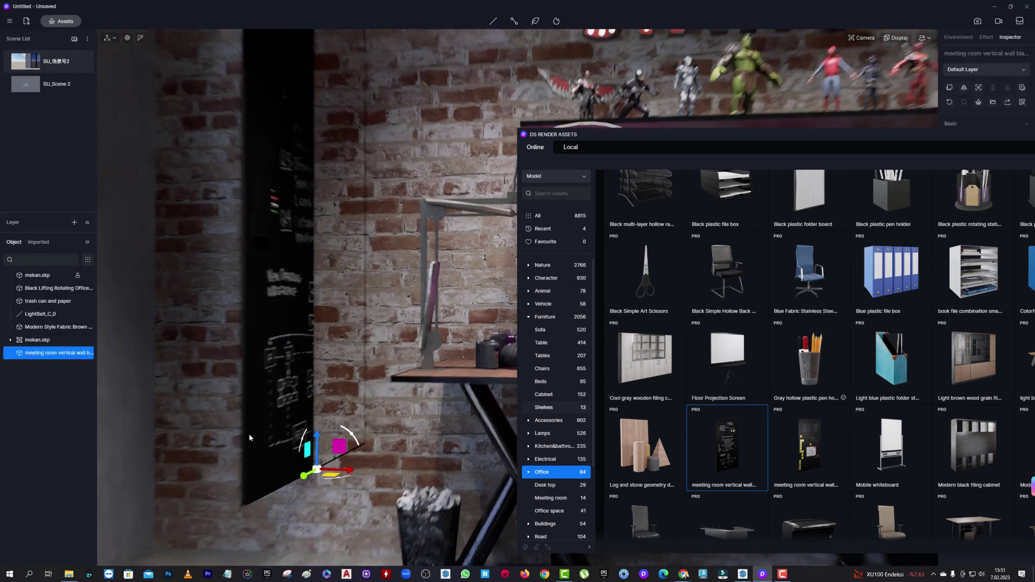
pyautogui.moveTo(335, 479)
pyautogui.mouseDown()
pyautogui.moveTo(275, 467)
pyautogui.moveTo(324, 468)
pyautogui.mouseUp()
pyautogui.scroll(-4, 481, 324)
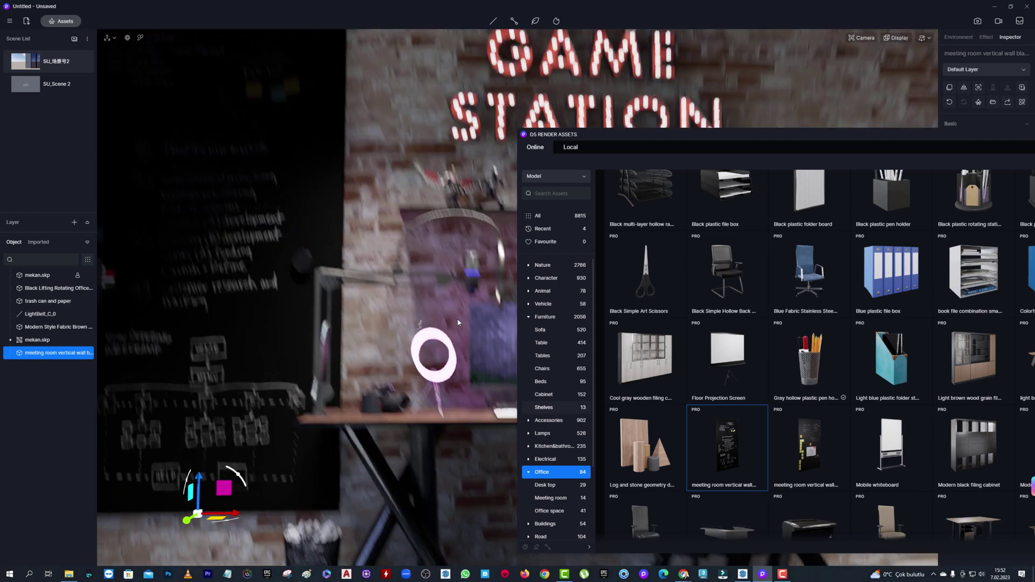
pyautogui.press('Delete')
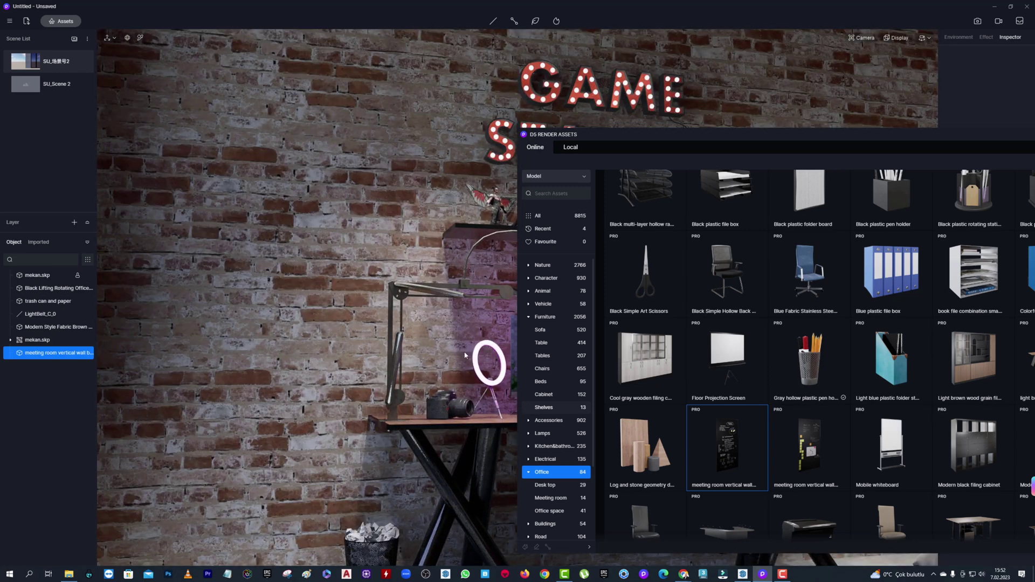
pyautogui.moveTo(835, 134); pyautogui.dragTo(706, 114)
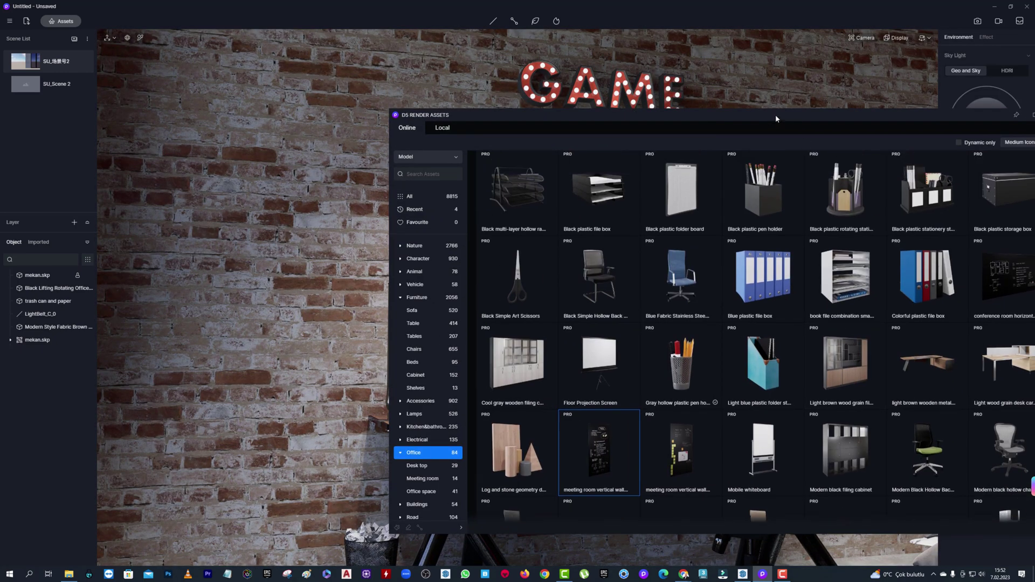
pyautogui.moveTo(775, 117)
pyautogui.mouseDown()
pyautogui.moveTo(647, 109)
pyautogui.moveTo(250, 126)
pyautogui.mouseUp()
pyautogui.scroll(-5, 679, 260)
pyautogui.scroll(-5, 671, 263)
pyautogui.scroll(5, 847, 335)
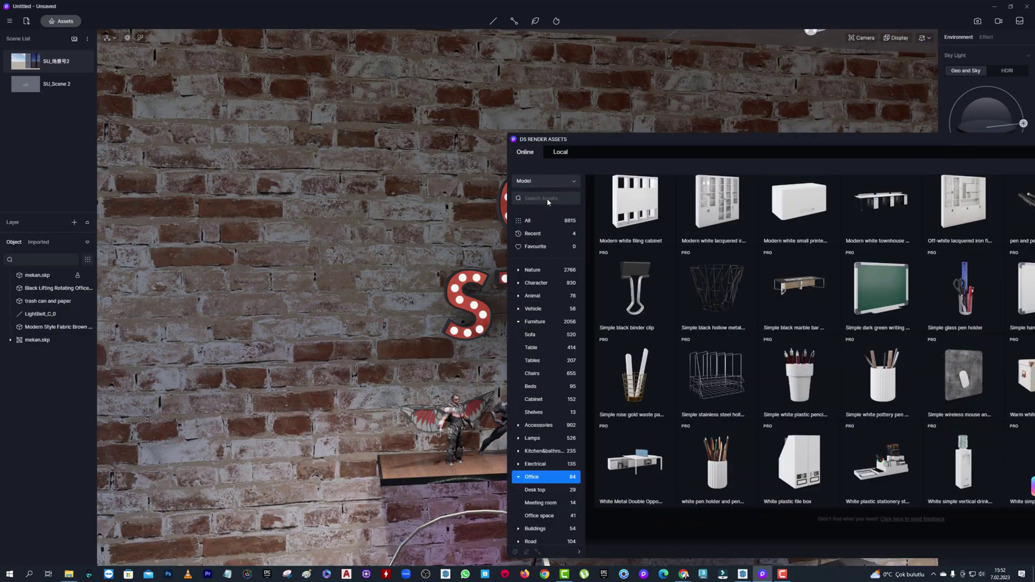
# - Search the library for 'bruce' and set the Modern Bruce Lee figure on the desk
pyautogui.click(547, 199)
pyautogui.write('bruce')
pyautogui.press('Return')
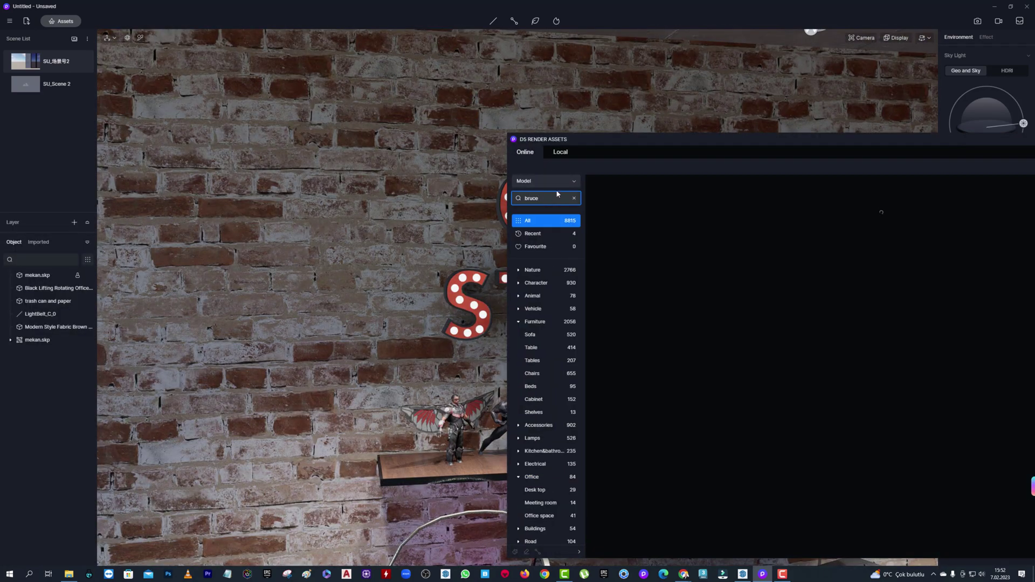
pyautogui.moveTo(681, 144); pyautogui.dragTo(309, 99)
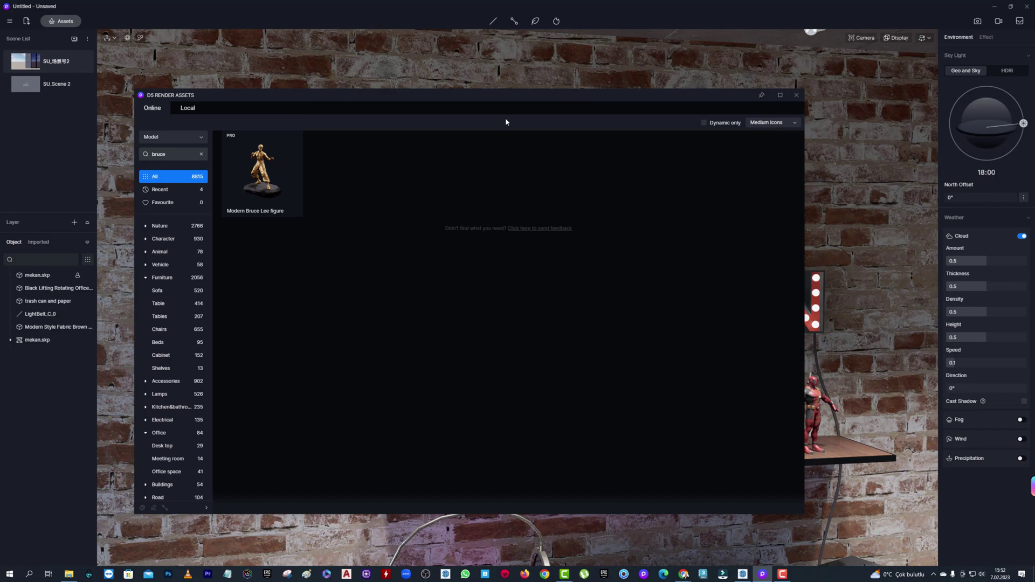
pyautogui.moveTo(289, 163); pyautogui.dragTo(545, 409)
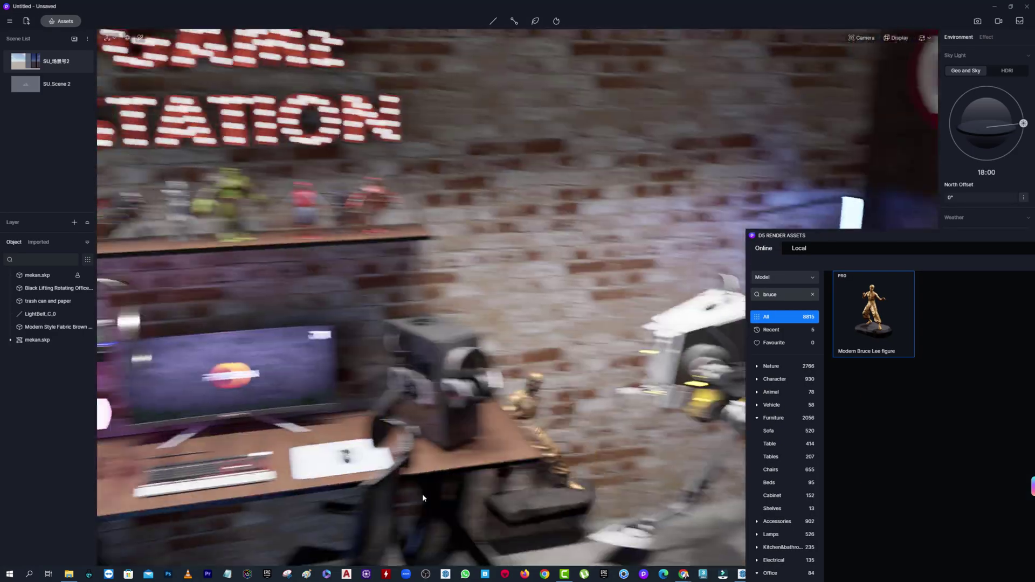
pyautogui.moveTo(545, 409)
pyautogui.mouseDown()
pyautogui.moveTo(456, 464)
pyautogui.moveTo(507, 514)
pyautogui.moveTo(372, 499)
pyautogui.mouseUp()
# - Shrink the figure, shift it left along the desk and rotate it to 338°
pyautogui.scroll(5, 572, 480)
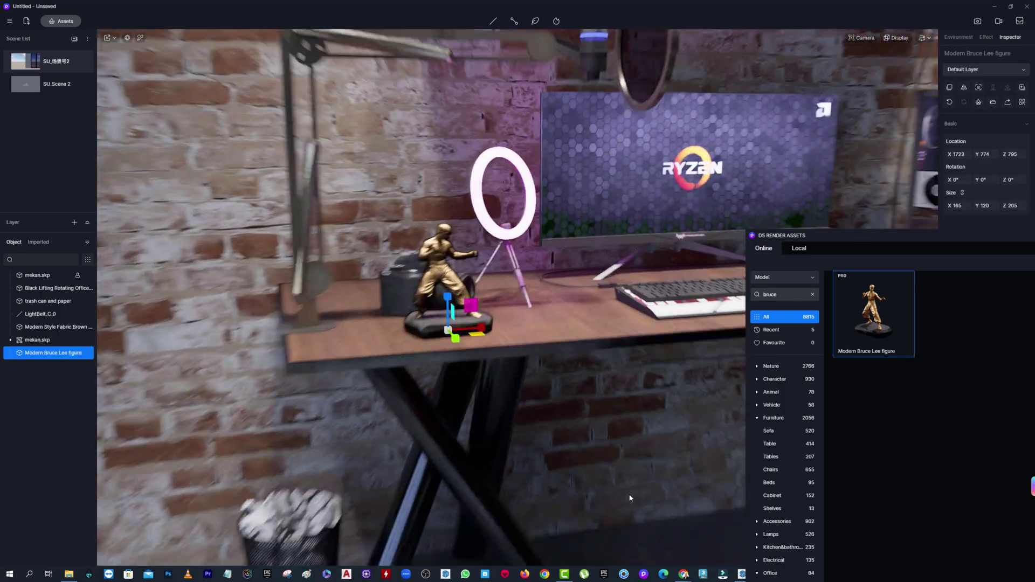
pyautogui.moveTo(458, 367); pyautogui.dragTo(383, 358)
pyautogui.scroll(5, 383, 358)
pyautogui.scroll(4, 455, 377)
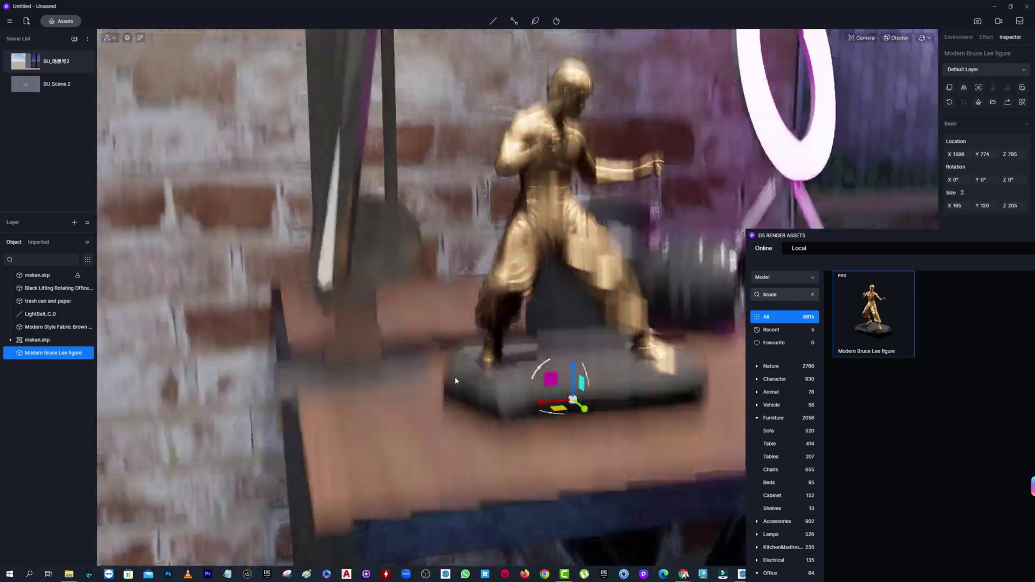
pyautogui.scroll(3, 455, 378)
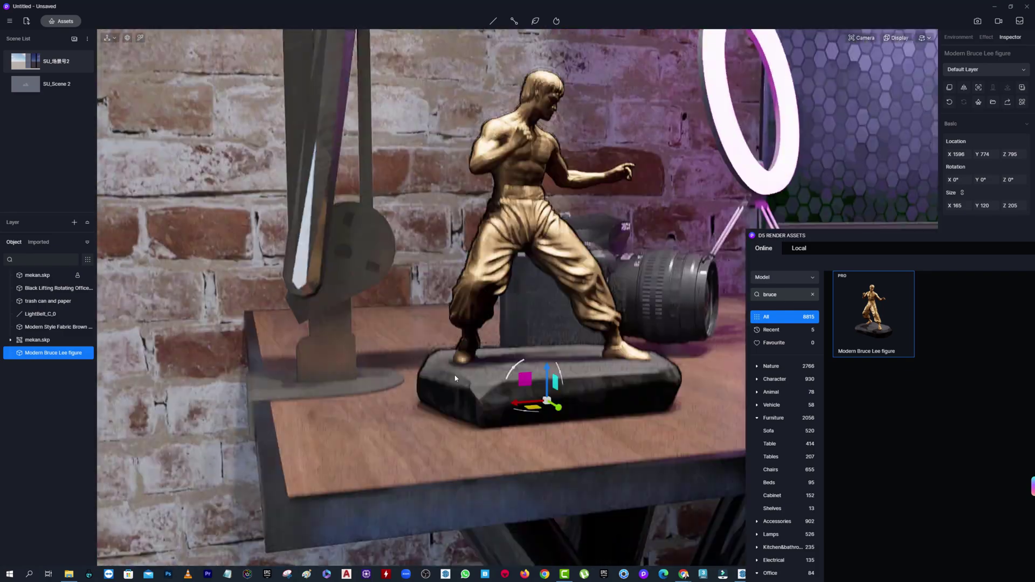
pyautogui.moveTo(509, 496); pyautogui.dragTo(545, 499)
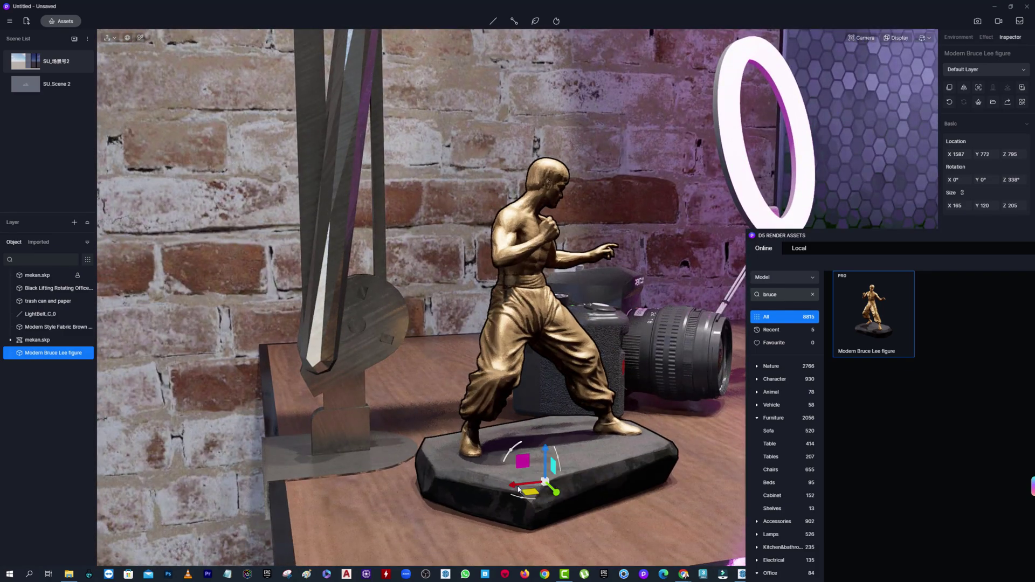
pyautogui.scroll(-2, 546, 499)
pyautogui.scroll(-5, 558, 445)
pyautogui.scroll(-3, 558, 445)
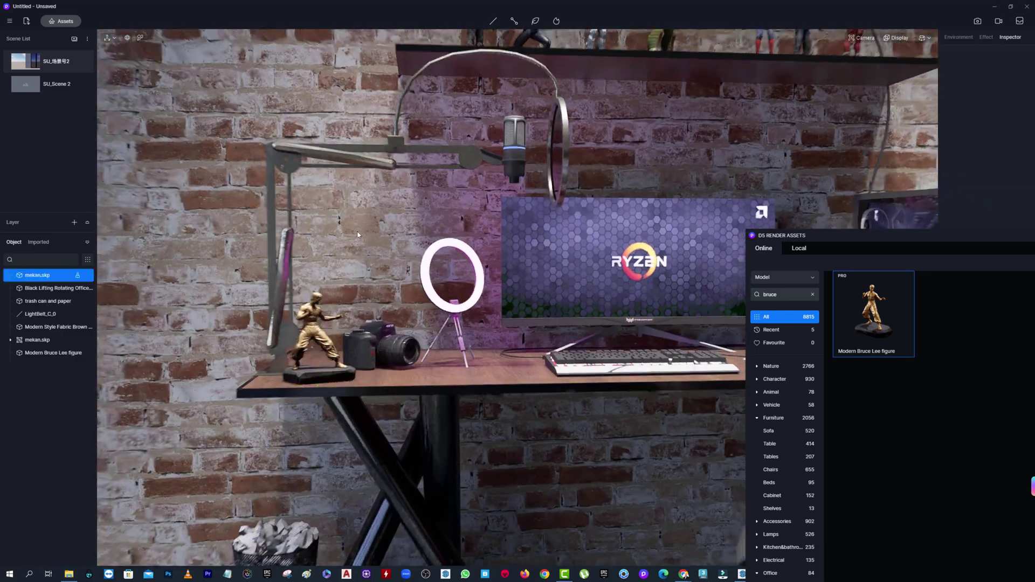
pyautogui.click(451, 238)
pyautogui.scroll(-3, 452, 237)
pyautogui.scroll(-3, 451, 238)
pyautogui.scroll(5, 379, 180)
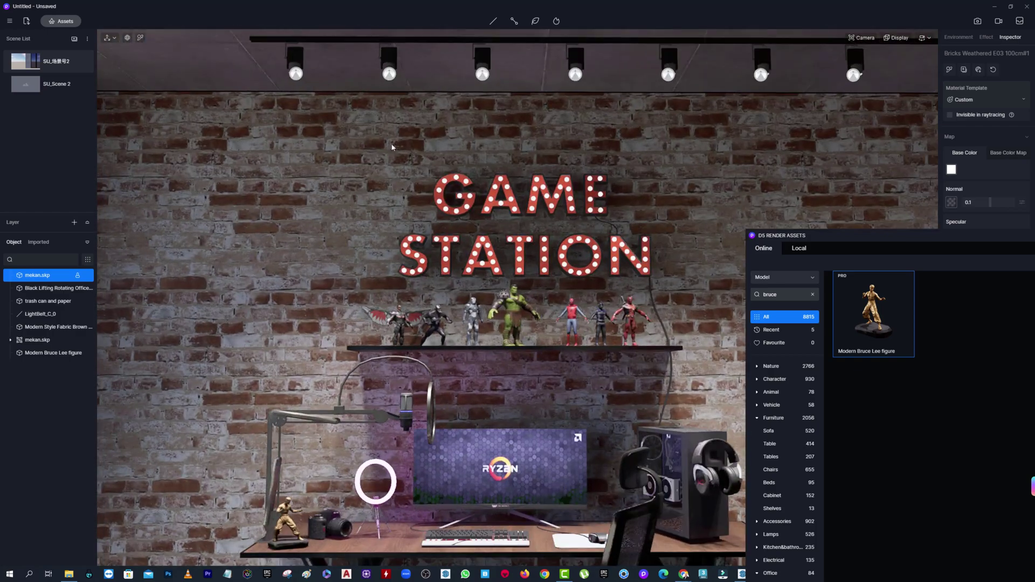
pyautogui.scroll(-5, 392, 147)
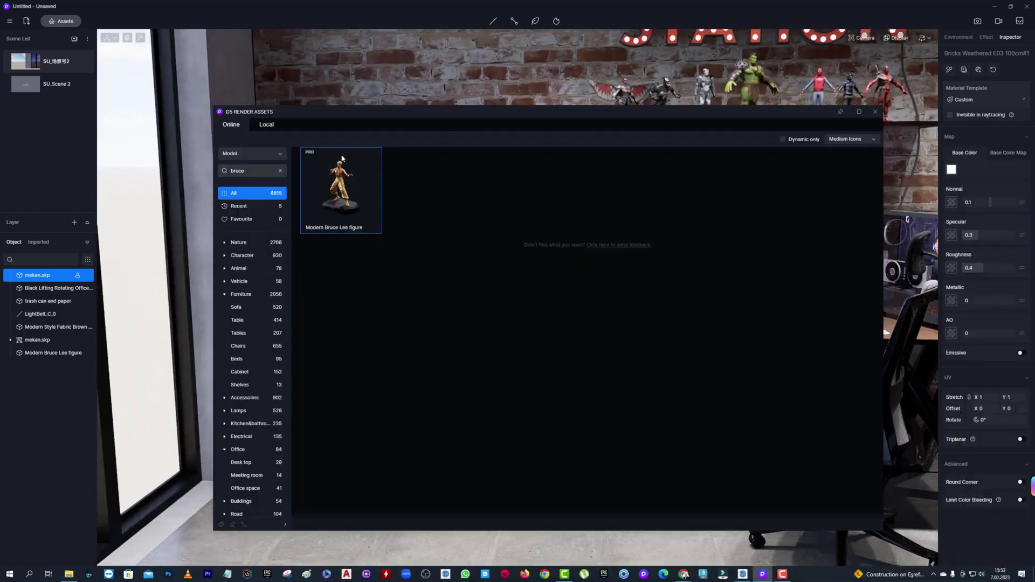
# - Clear the search and browse Accessories > Potted Greenery models
pyautogui.click(280, 171)
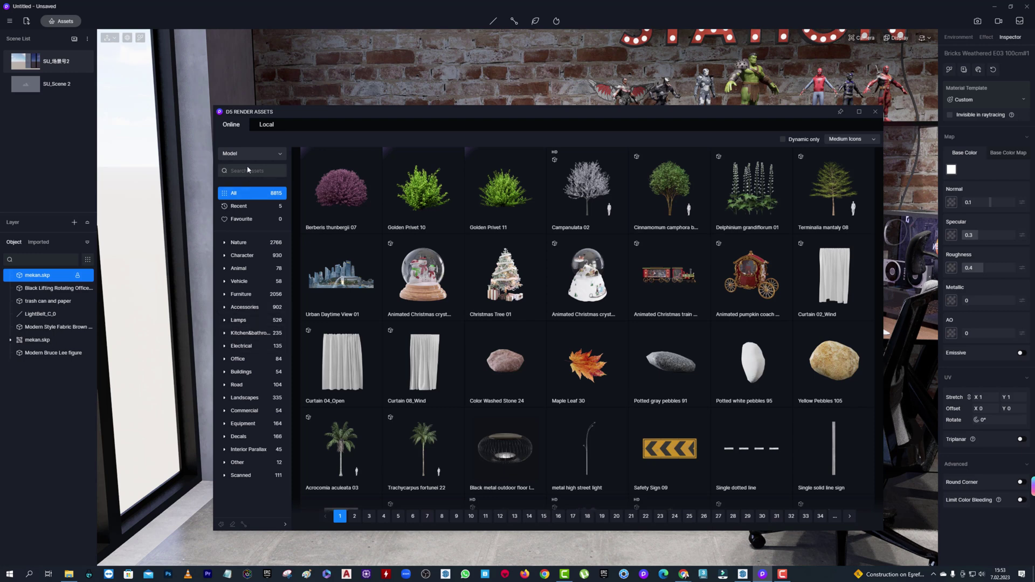
pyautogui.click(243, 307)
pyautogui.click(242, 360)
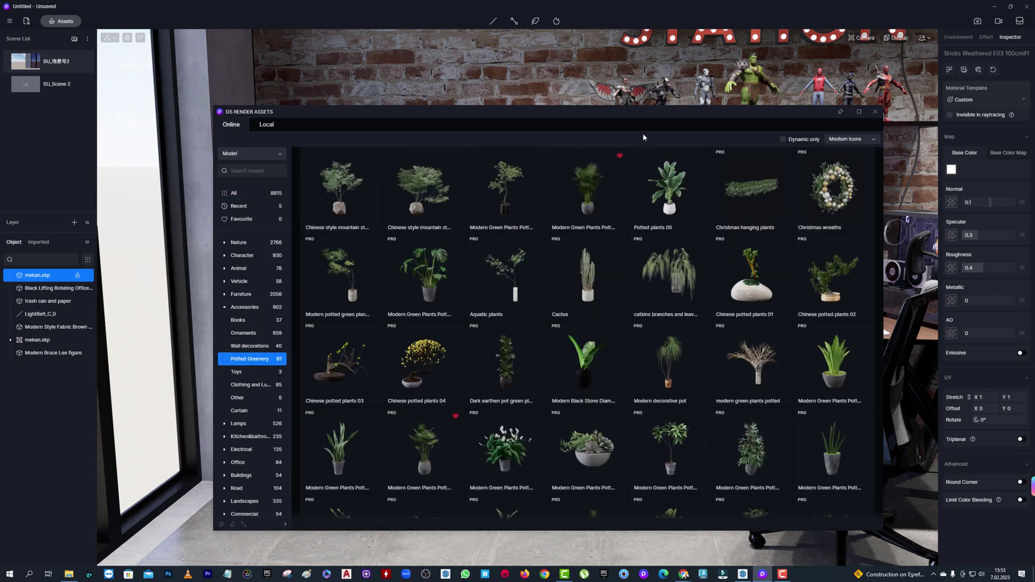
pyautogui.moveTo(624, 133); pyautogui.dragTo(769, 122)
pyautogui.scroll(-4, 618, 304)
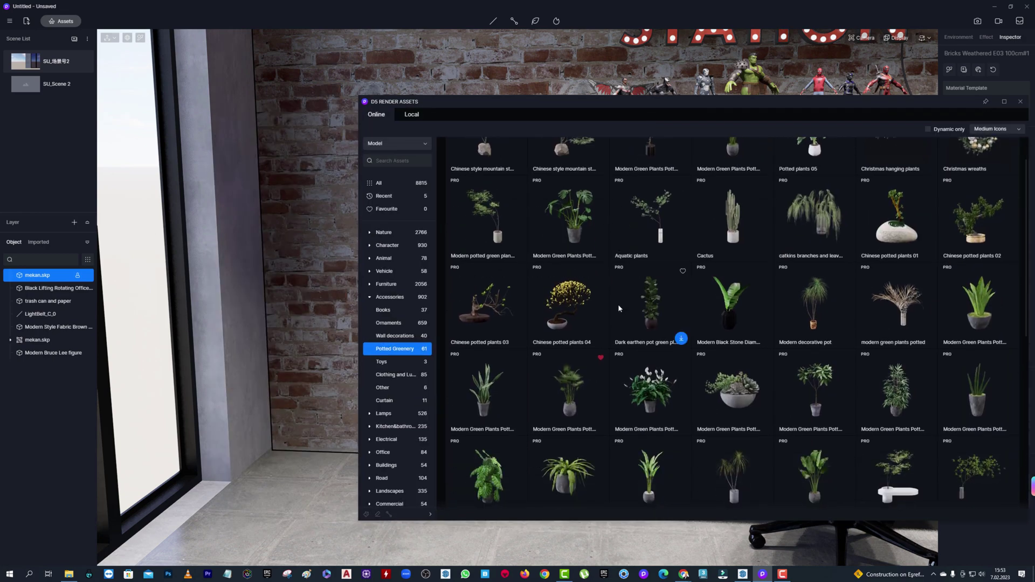
pyautogui.scroll(-2, 647, 324)
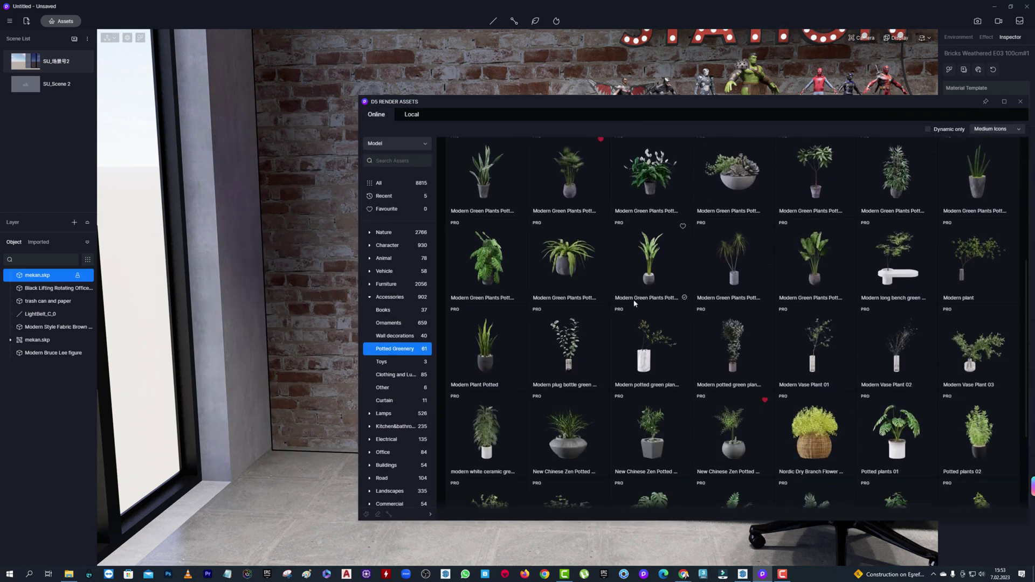
# - Save the project under the name 'gamer'
pyautogui.click(9, 21)
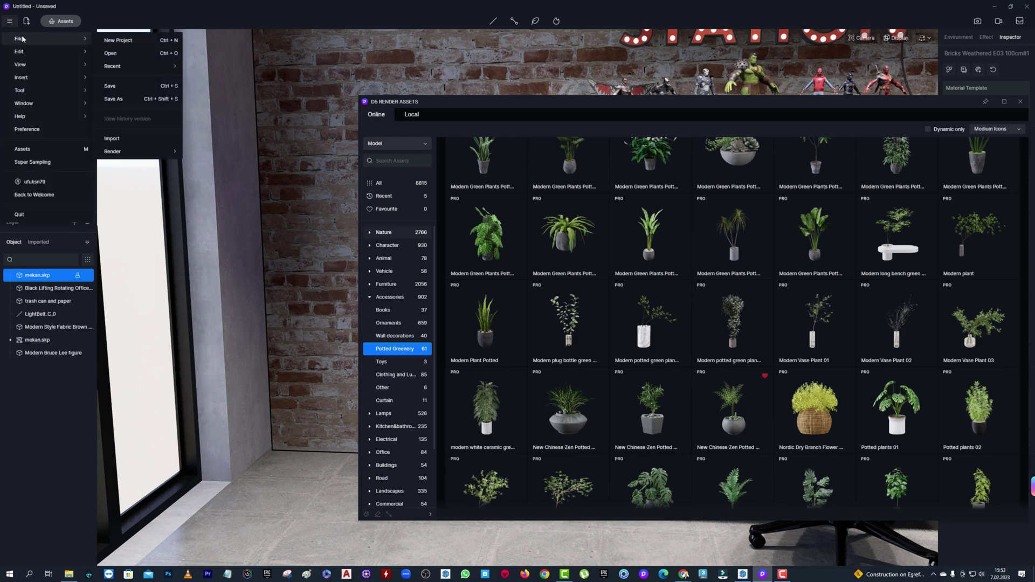
pyautogui.click(135, 66)
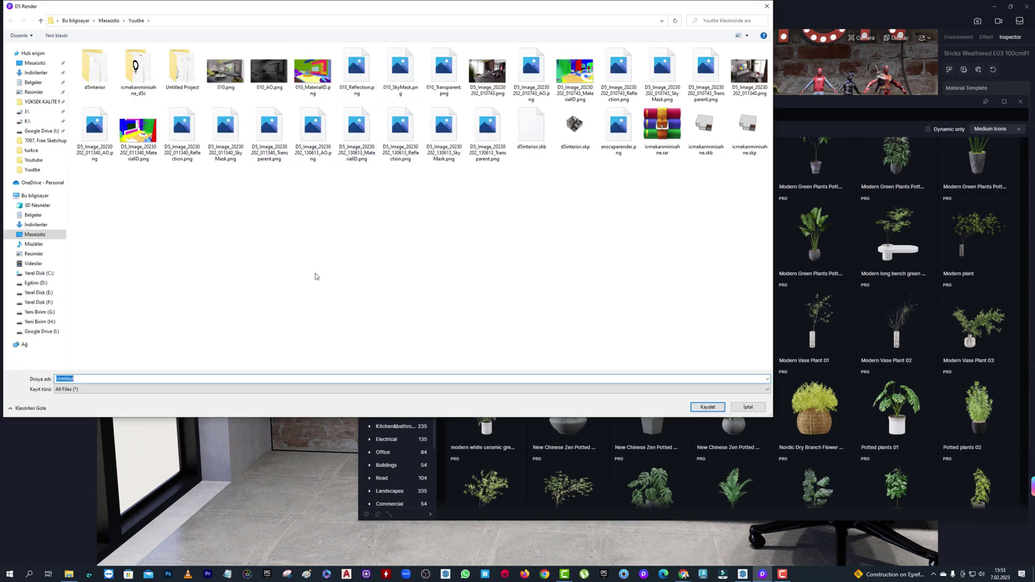
pyautogui.write('gamer')
pyautogui.click(709, 406)
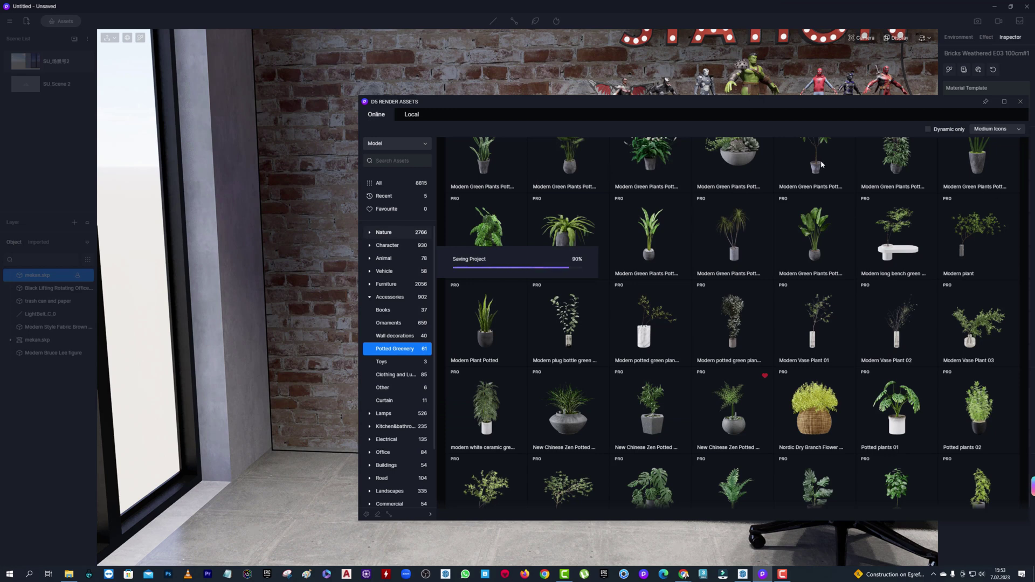
pyautogui.scroll(-2, 812, 381)
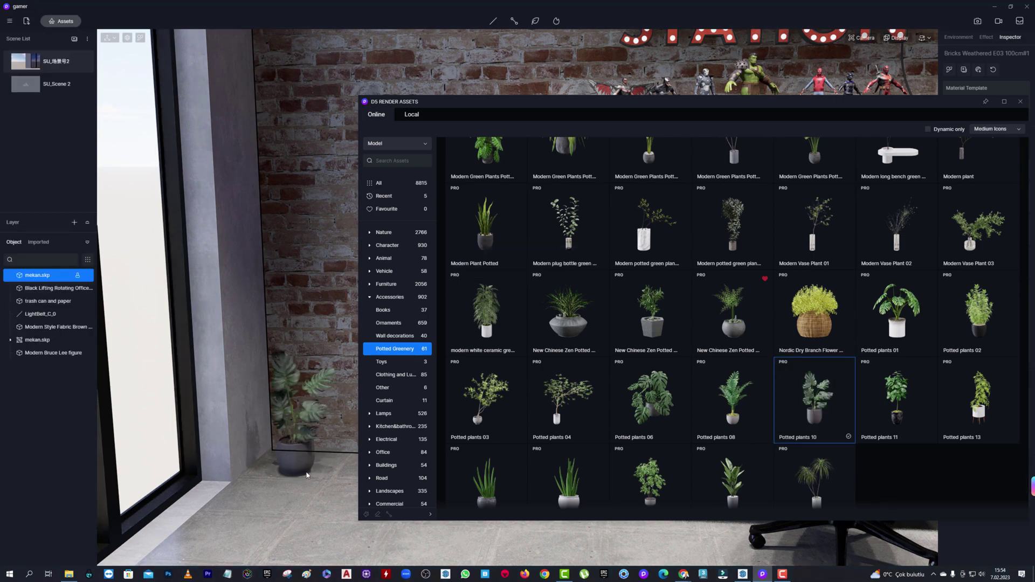
# - Place Potted plants 10 on the floor by the window
pyautogui.click(326, 474)
pyautogui.moveTo(485, 105)
pyautogui.mouseDown()
pyautogui.moveTo(769, 157)
pyautogui.moveTo(486, 92)
pyautogui.mouseUp()
pyautogui.scroll(3, 443, 381)
pyautogui.click(442, 381)
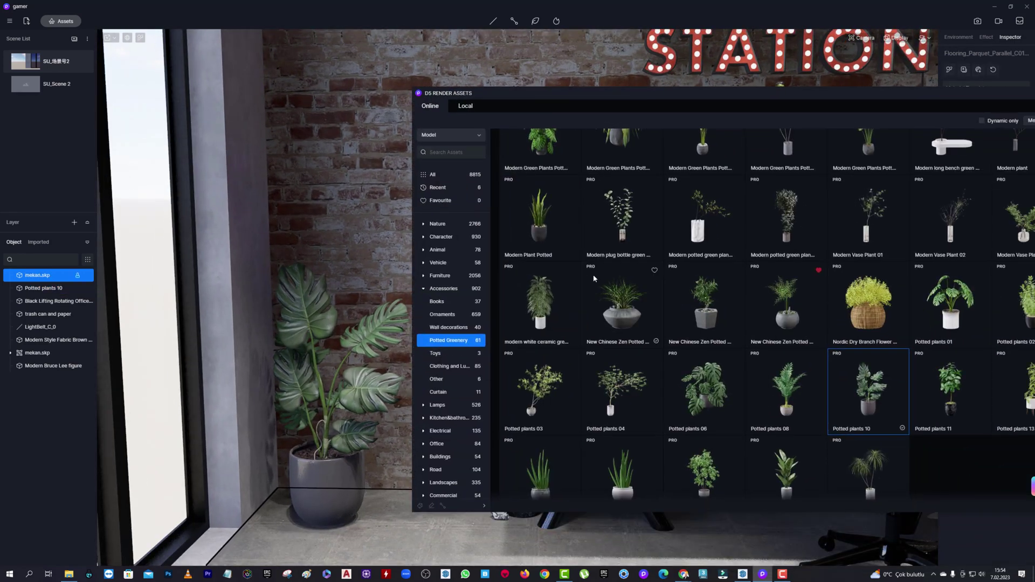
pyautogui.scroll(-1, 654, 299)
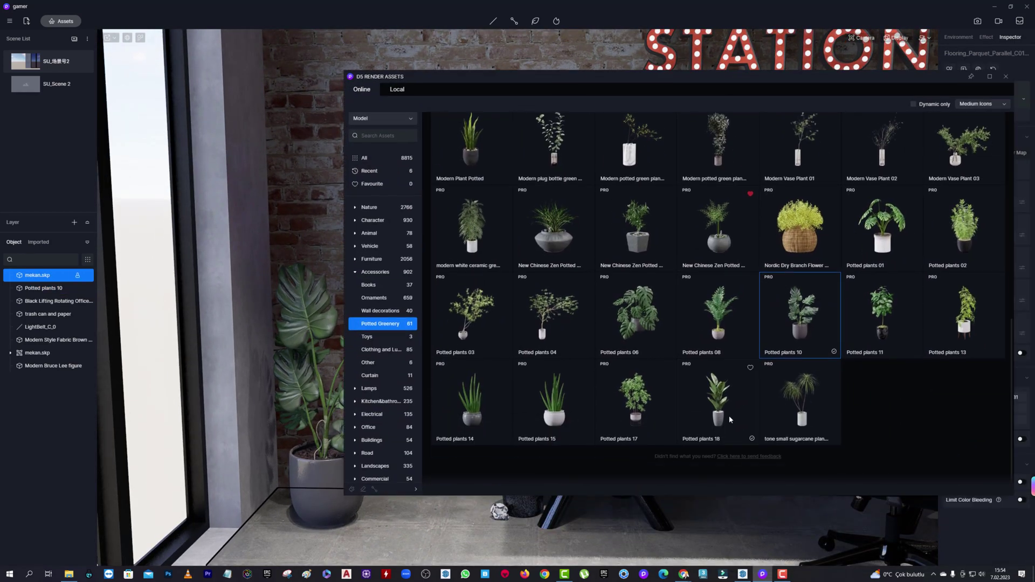
# - Download Potted plants 17 and place Potted plants 11 beside the existing pot
pyautogui.click(666, 436)
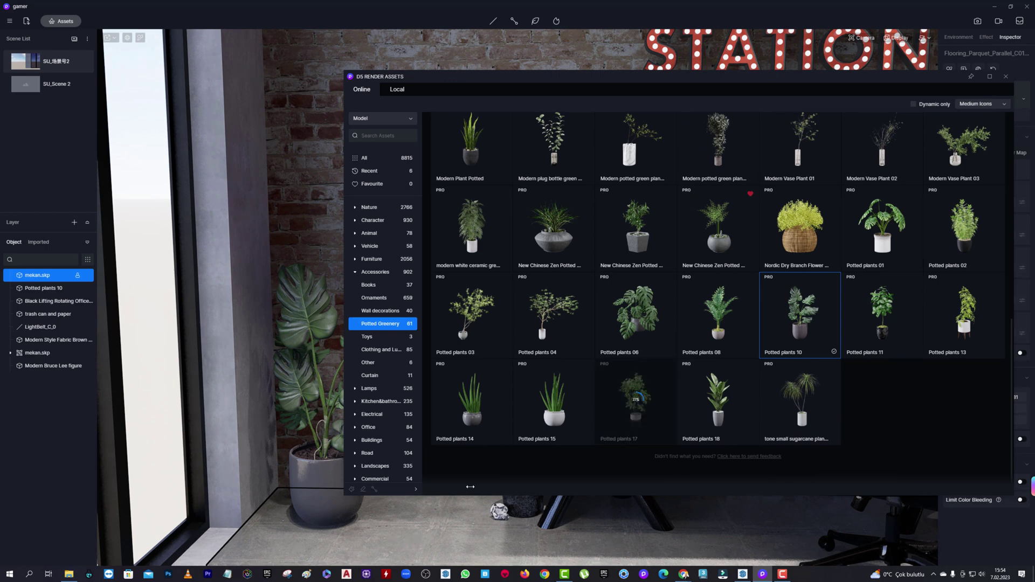
pyautogui.scroll(1, 679, 359)
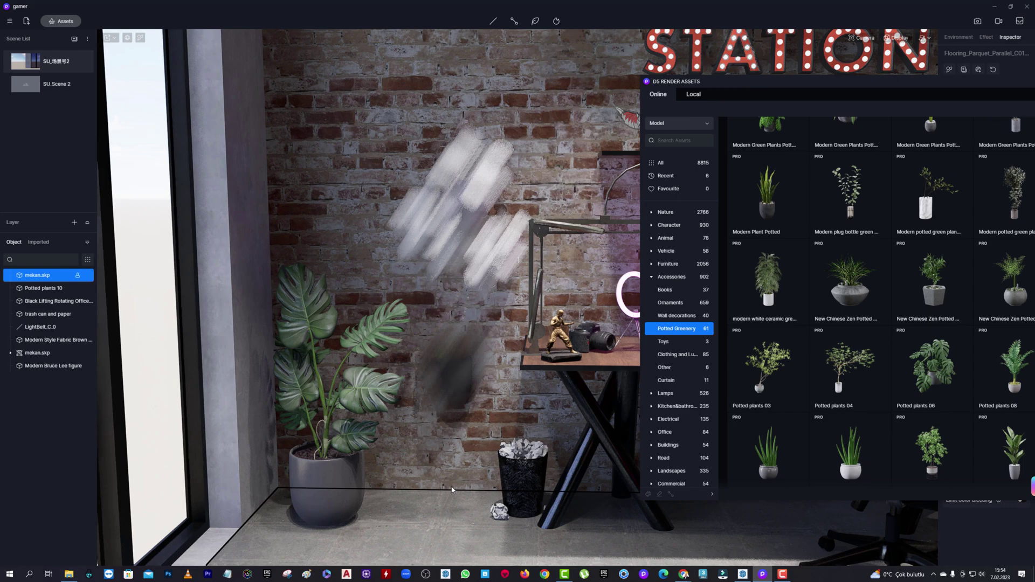
pyautogui.click(445, 469)
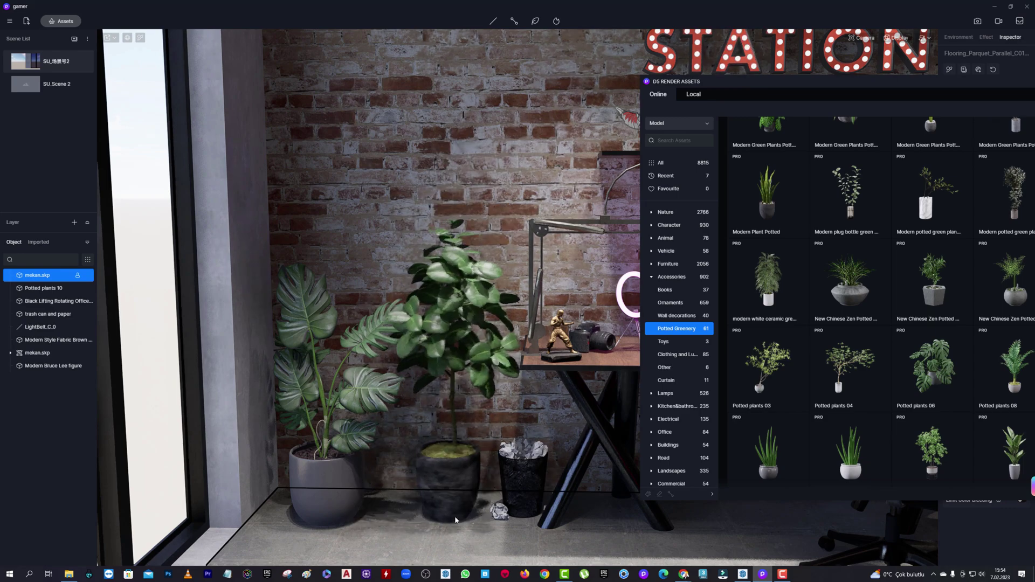
pyautogui.scroll(2, 446, 195)
pyautogui.click(445, 196)
pyautogui.scroll(-3, 446, 196)
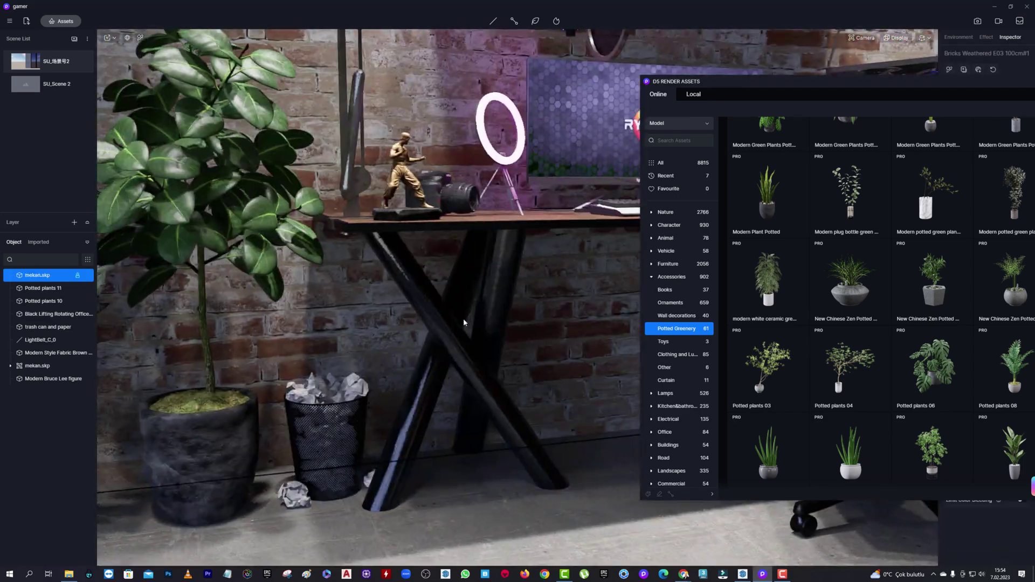
pyautogui.scroll(-3, 547, 219)
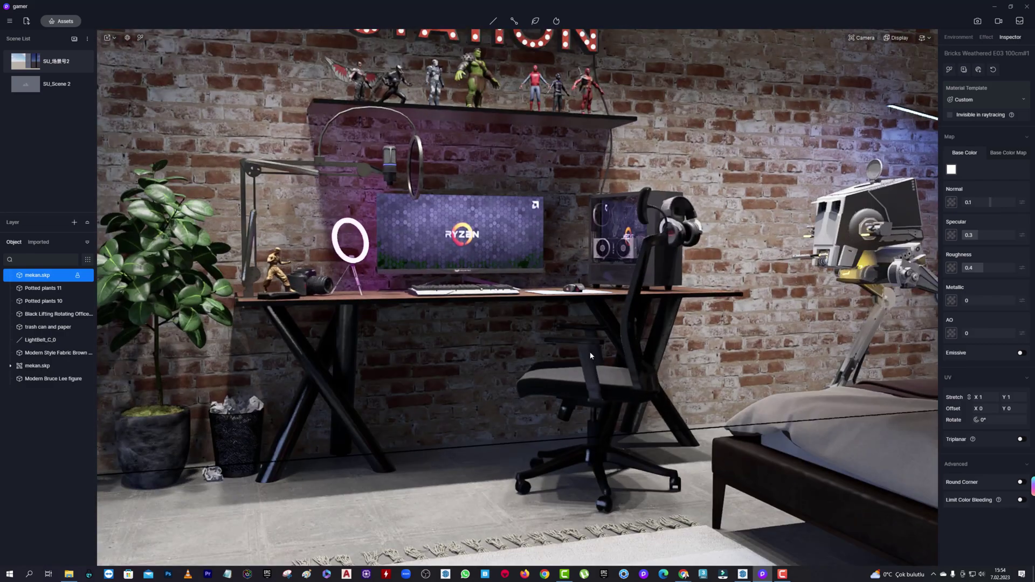
pyautogui.scroll(3, 581, 386)
# - Adjust the floor's base colour and make it slightly metallic (0.14)
pyautogui.click(576, 388)
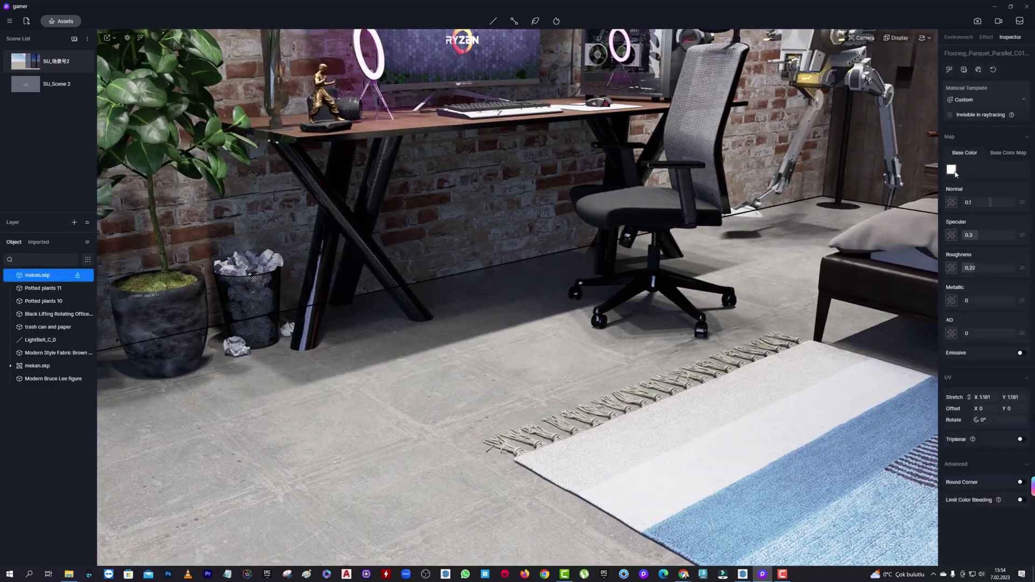
pyautogui.click(952, 169)
pyautogui.click(951, 205)
pyautogui.click(983, 330)
pyautogui.write('0.17')
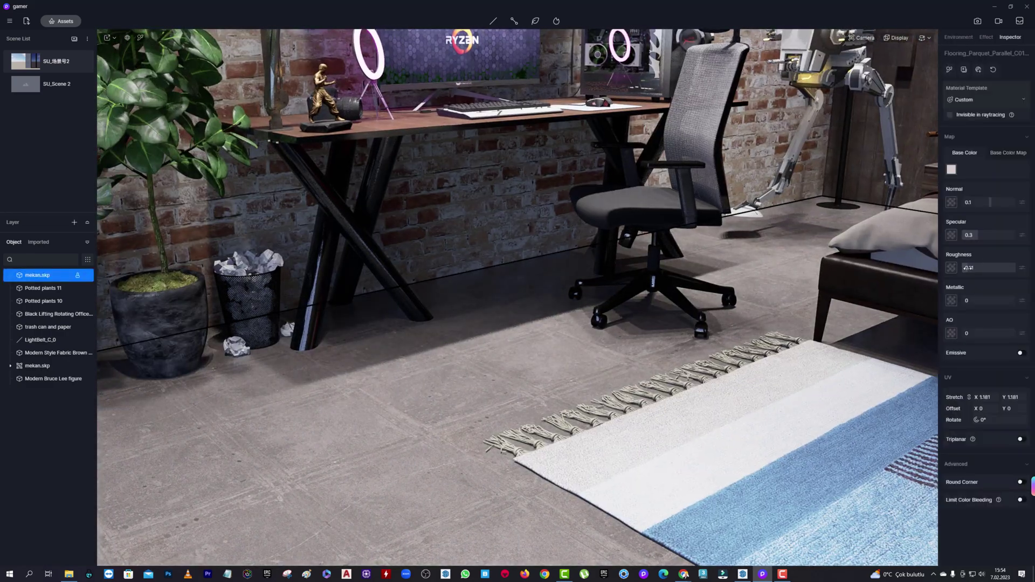
pyautogui.moveTo(969, 301); pyautogui.dragTo(977, 299)
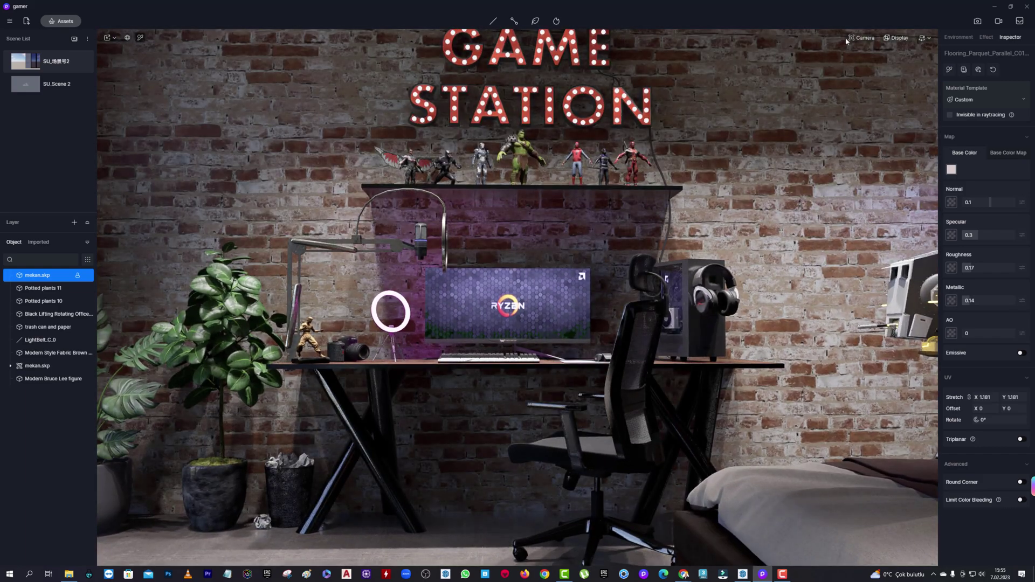
# - Widen the camera field of view to 56.6, save the view as Scene 3, and set sky lighting to HDRI
pyautogui.click(861, 37)
pyautogui.moveTo(848, 93); pyautogui.dragTo(858, 100)
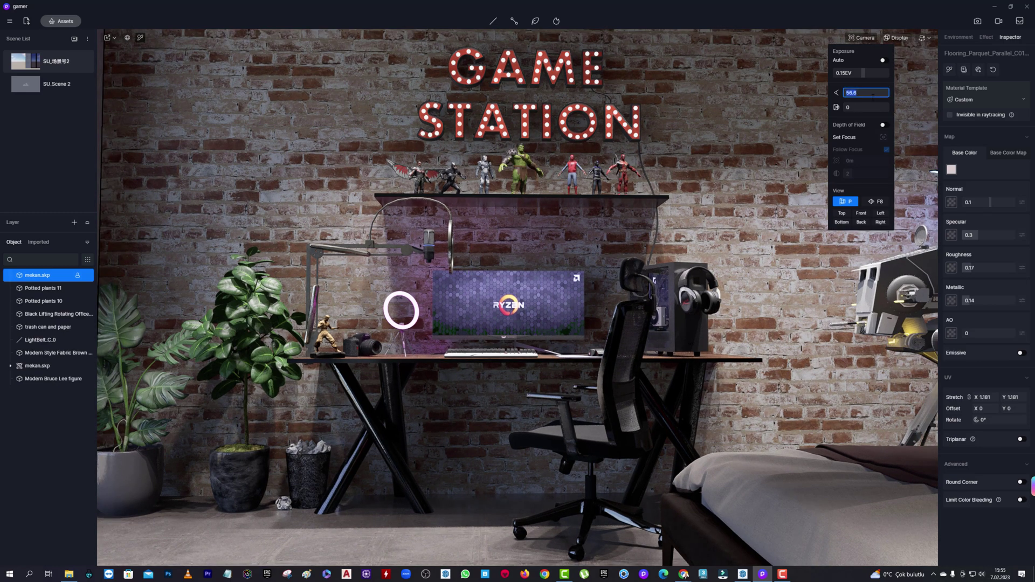
pyautogui.click(674, 152)
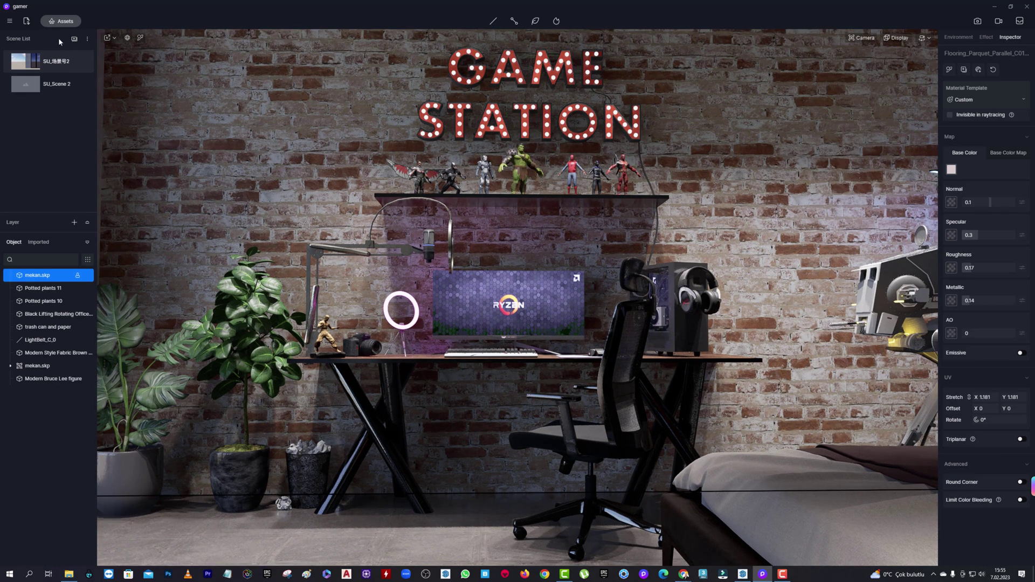
pyautogui.click(58, 115)
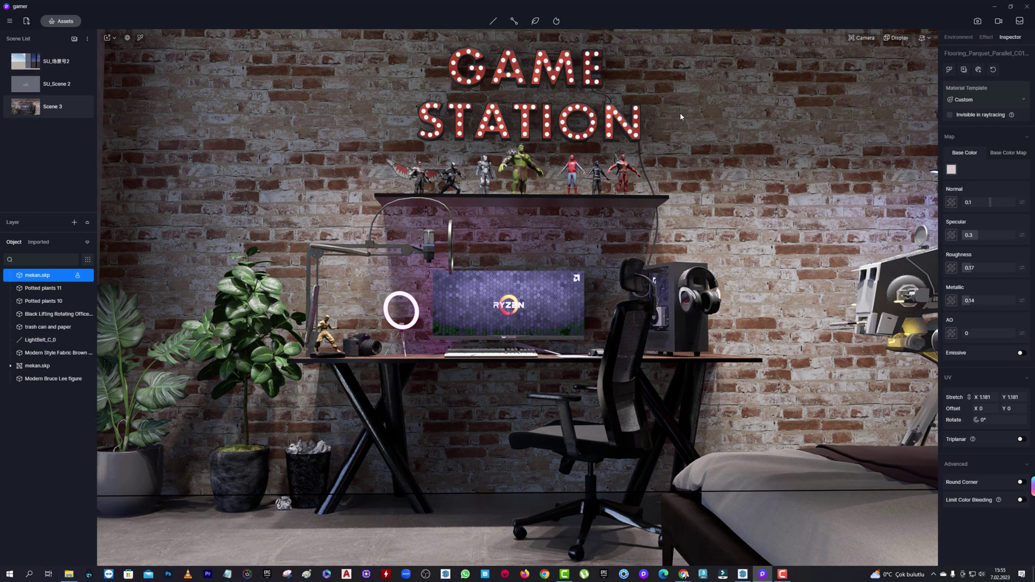
pyautogui.click(959, 37)
pyautogui.click(1008, 71)
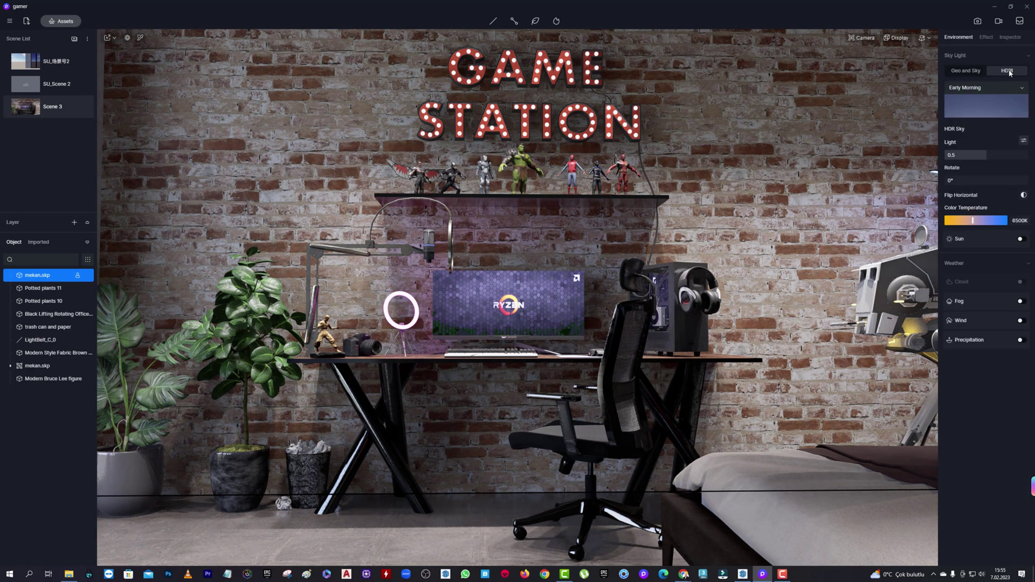
# - Use the Sunrise HDRI sky with 0.1-intensity sunlight and rotate it to 360°
pyautogui.click(987, 110)
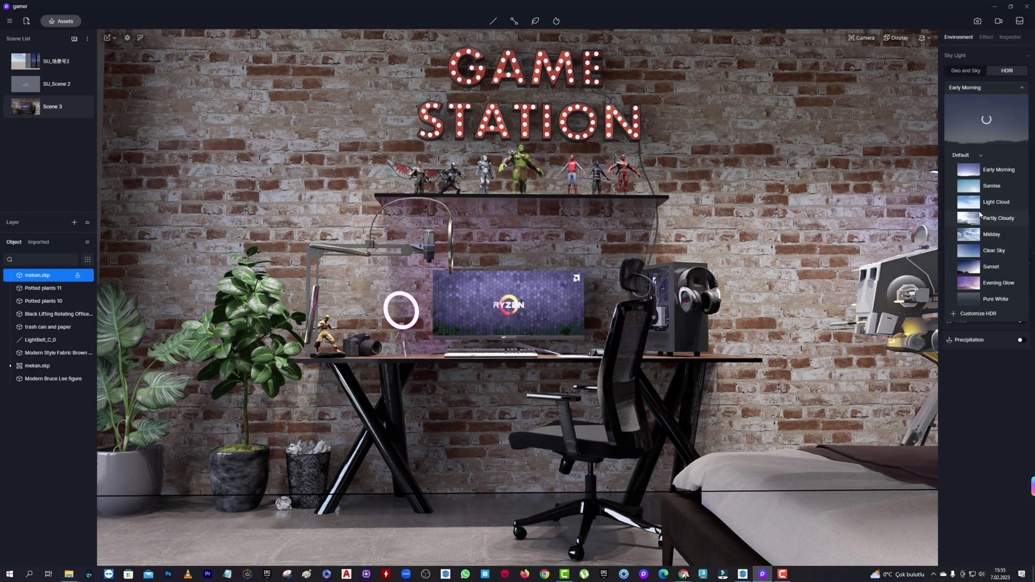
pyautogui.click(992, 234)
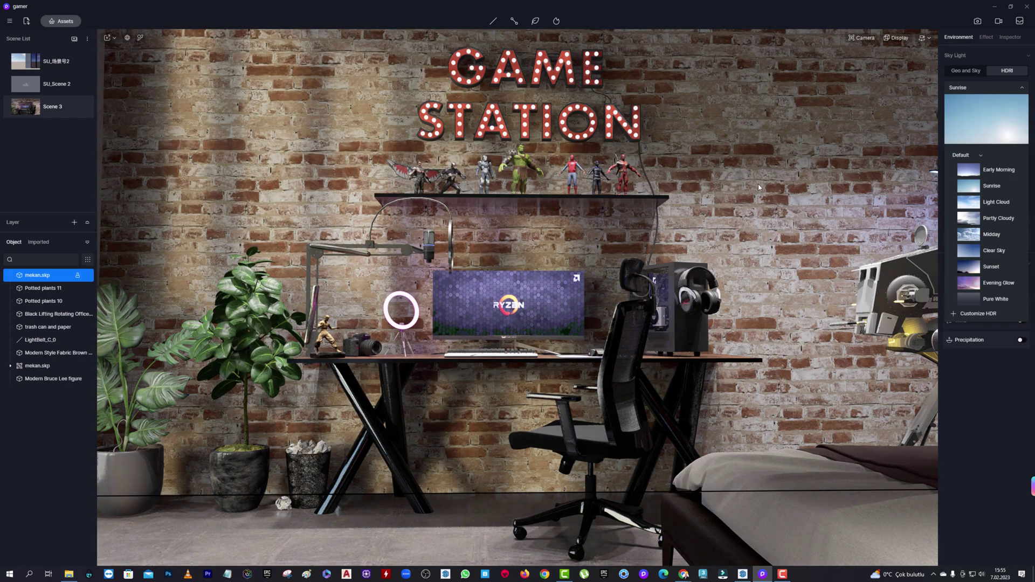
pyautogui.click(968, 234)
pyautogui.click(969, 186)
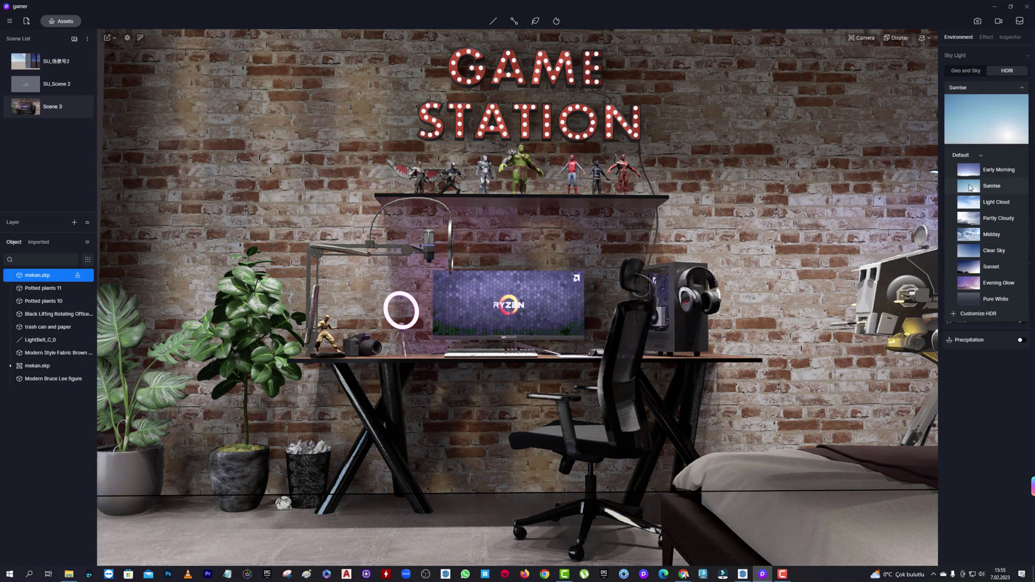
pyautogui.click(1021, 238)
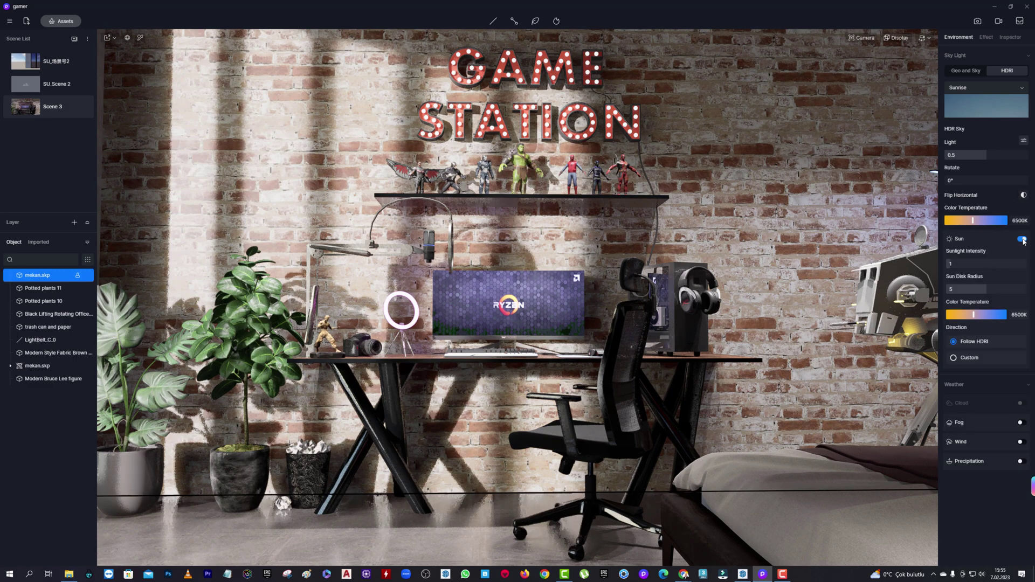
pyautogui.click(971, 263)
pyautogui.write('0.1')
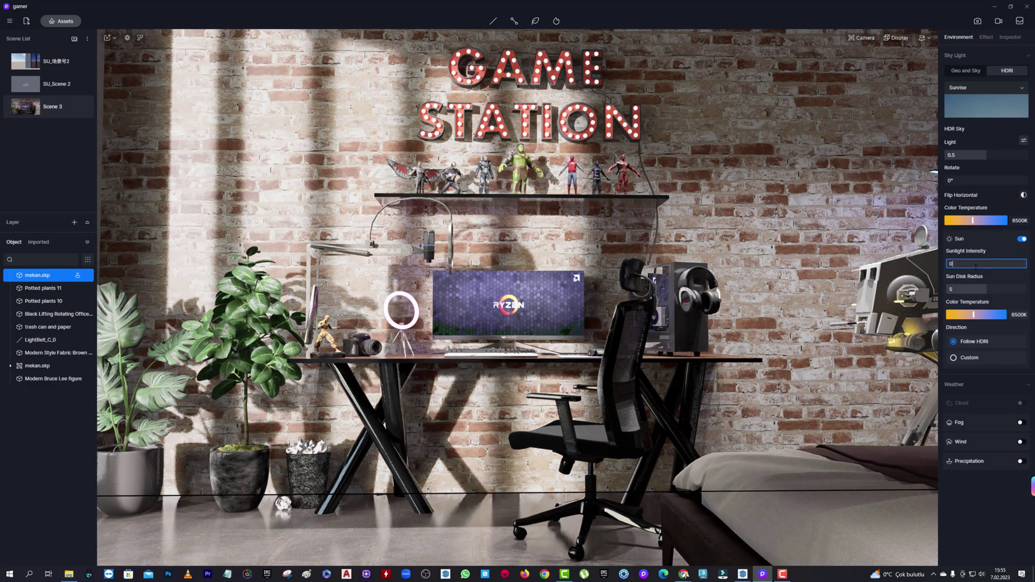
pyautogui.press('Return')
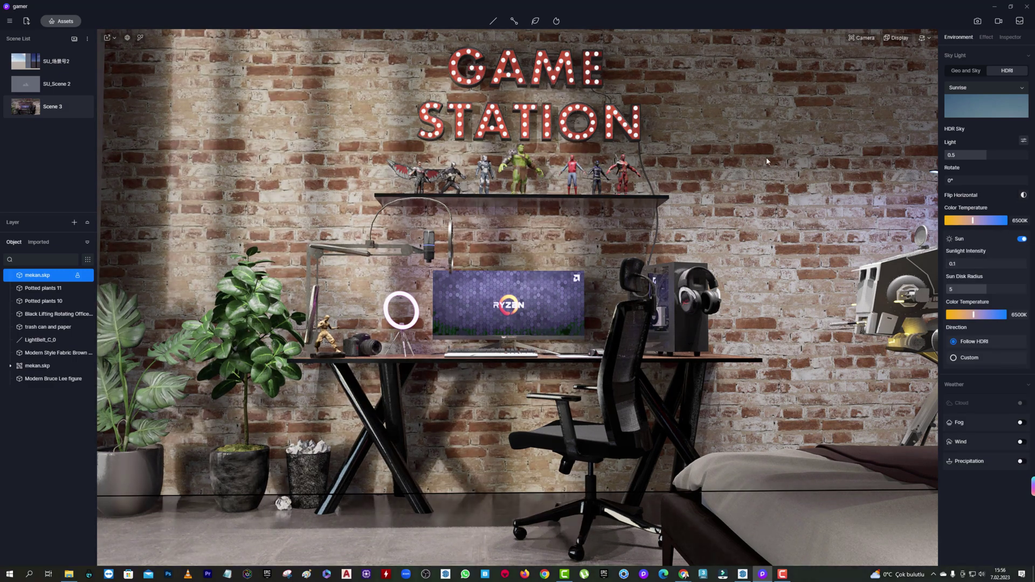
pyautogui.moveTo(953, 180); pyautogui.dragTo(1032, 191)
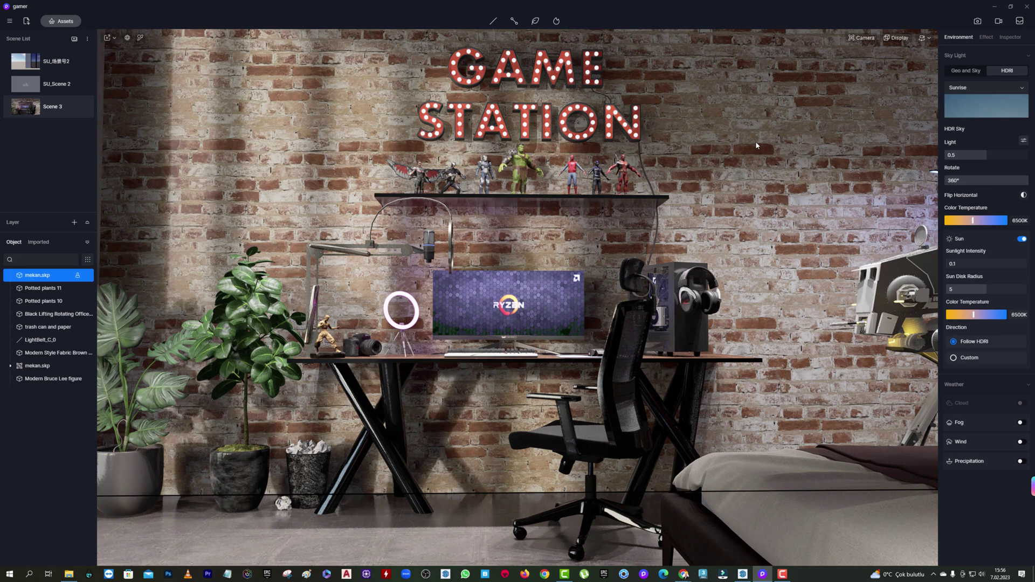
# - Set bloom to 0.13 and select the GAME STATION sign letters' material
pyautogui.click(987, 37)
pyautogui.moveTo(950, 351); pyautogui.dragTo(958, 351)
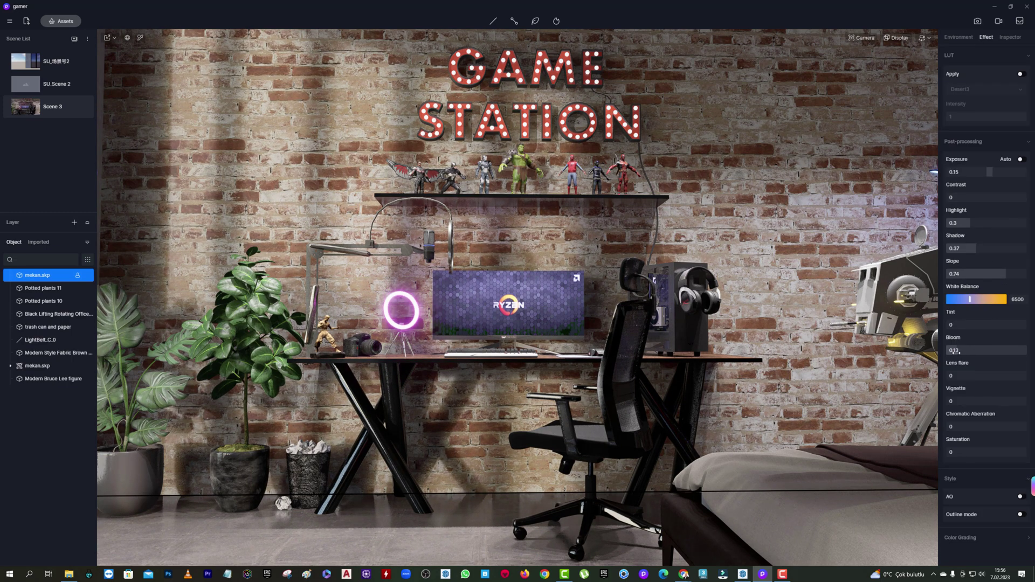
pyautogui.click(636, 112)
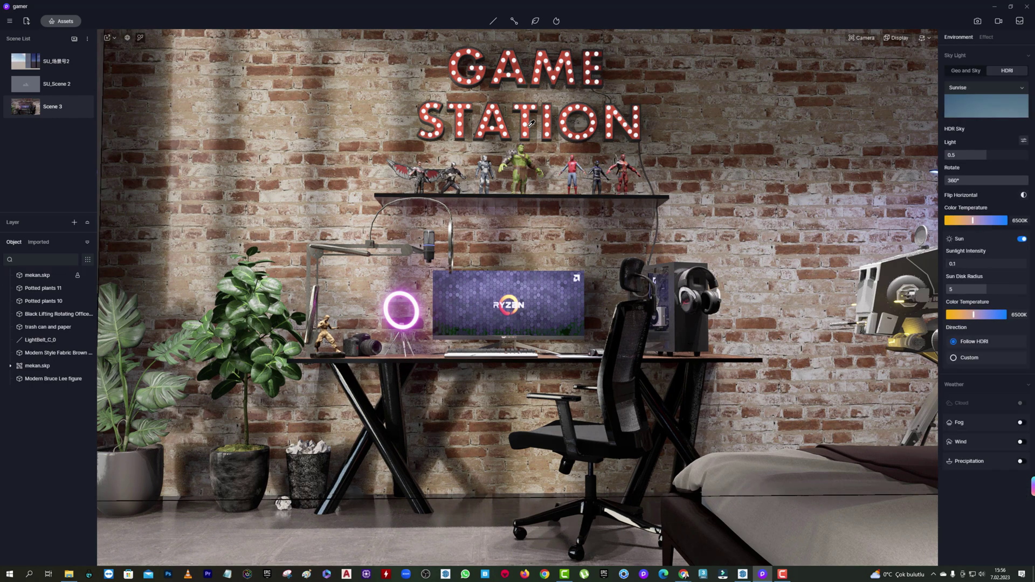
pyautogui.click(528, 123)
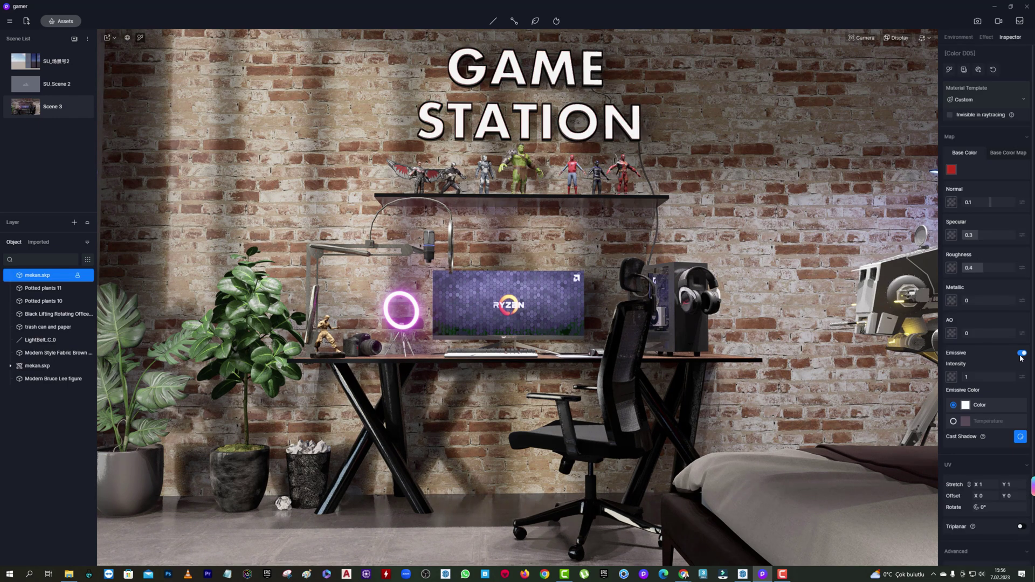
# - Set the sign's MINI LAMP bulb material emissive intensity to 5
pyautogui.click(577, 108)
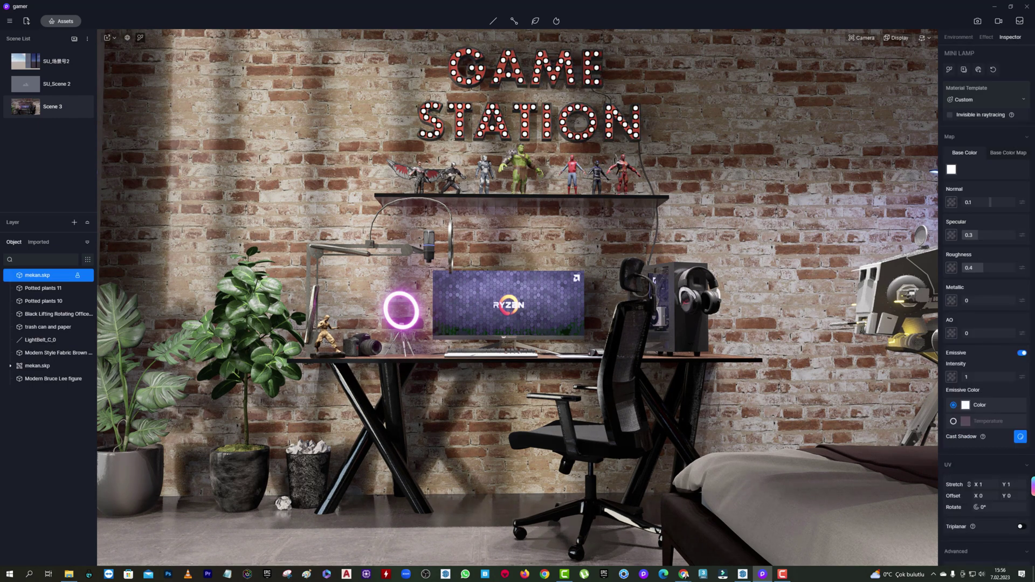
pyautogui.moveTo(969, 377); pyautogui.dragTo(992, 377)
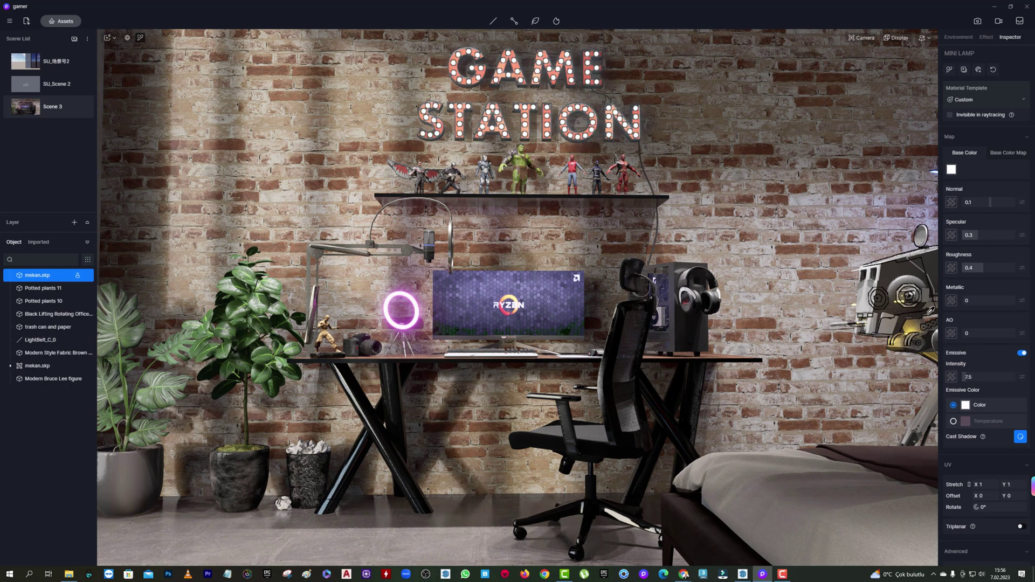
pyautogui.click(996, 376)
pyautogui.write('5')
pyautogui.press('Return')
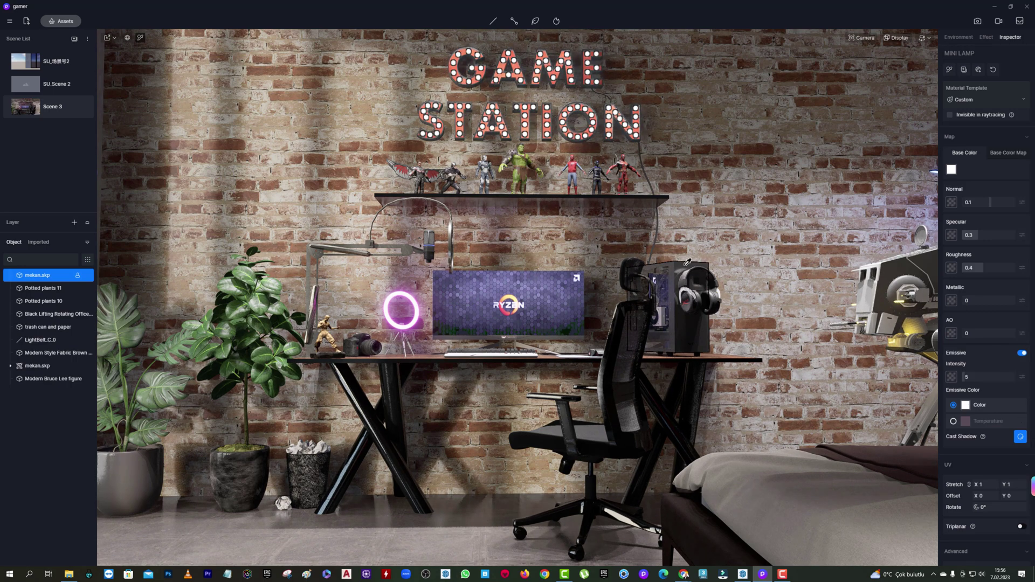
# - Render the front desk view to a PNG saved as 01
pyautogui.click(977, 22)
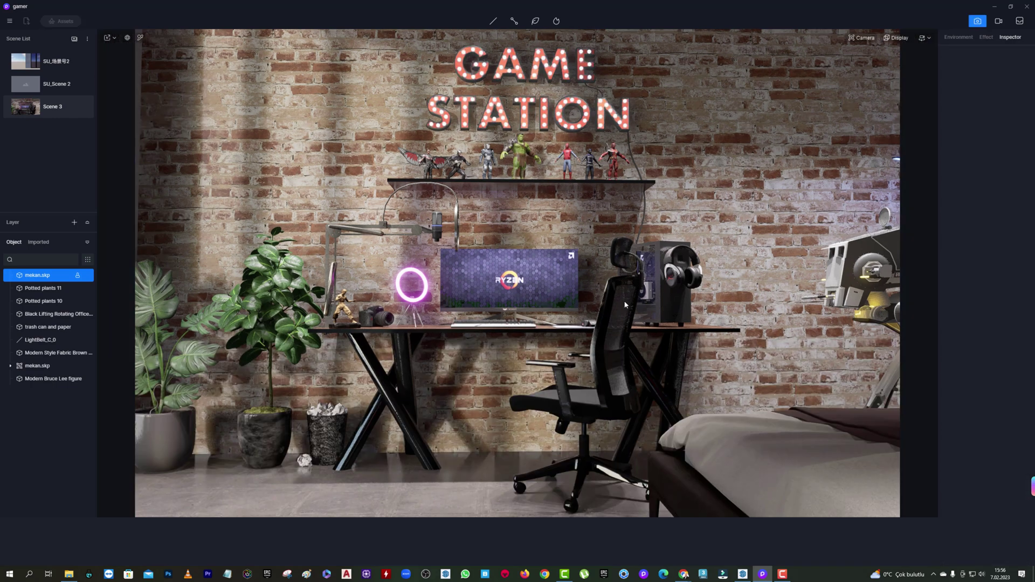
pyautogui.write('4200')
pyautogui.press('Return')
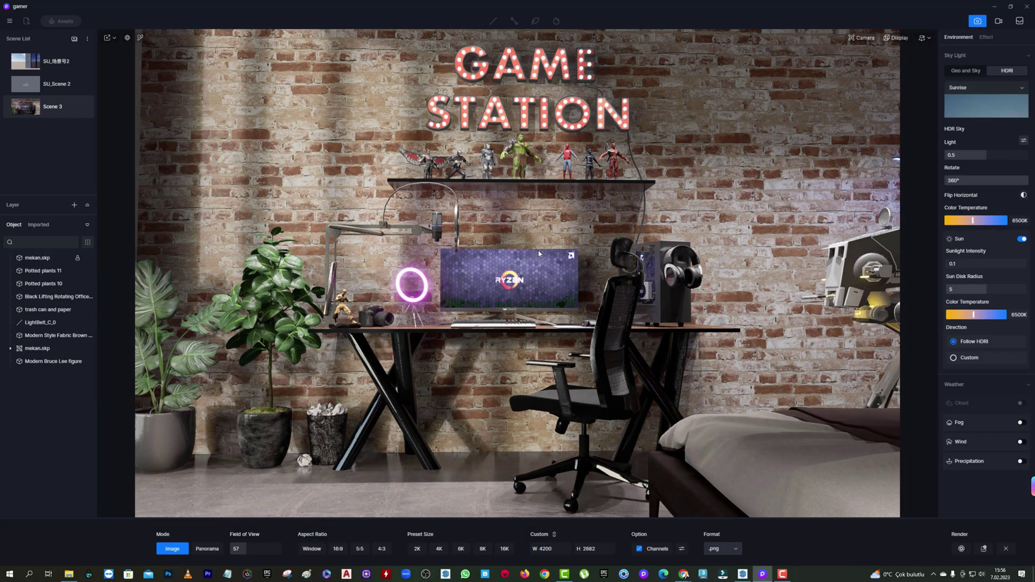
pyautogui.click(961, 549)
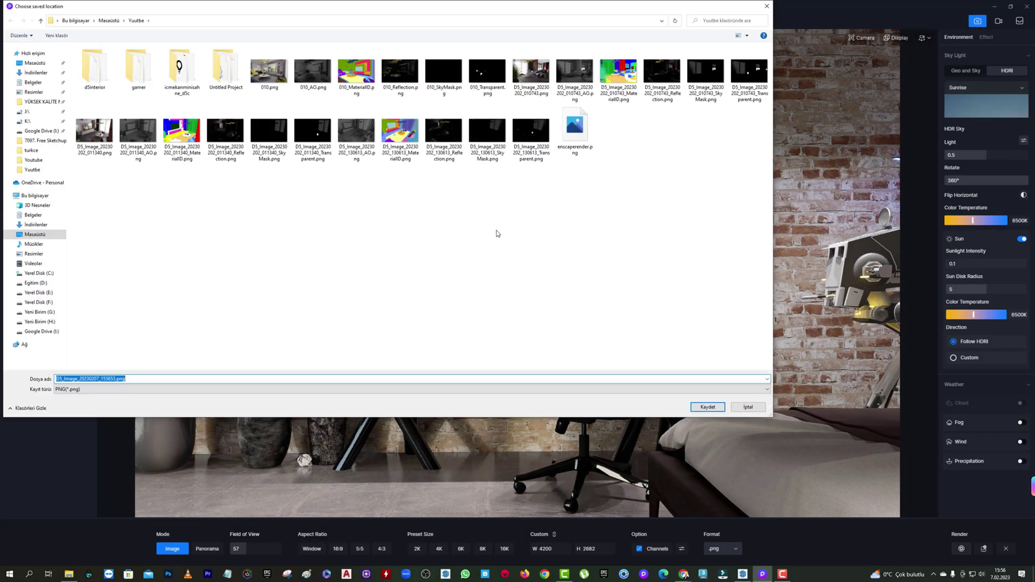
pyautogui.write('01')
pyautogui.press('Return')
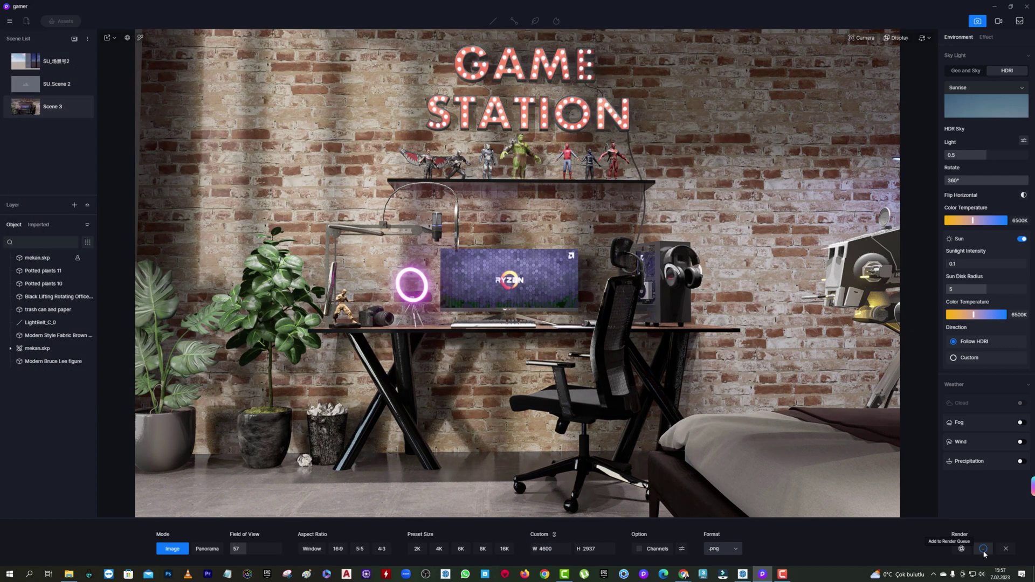
# - Render a second PNG saved as 02 and open its output folder
pyautogui.click(961, 549)
pyautogui.write('02')
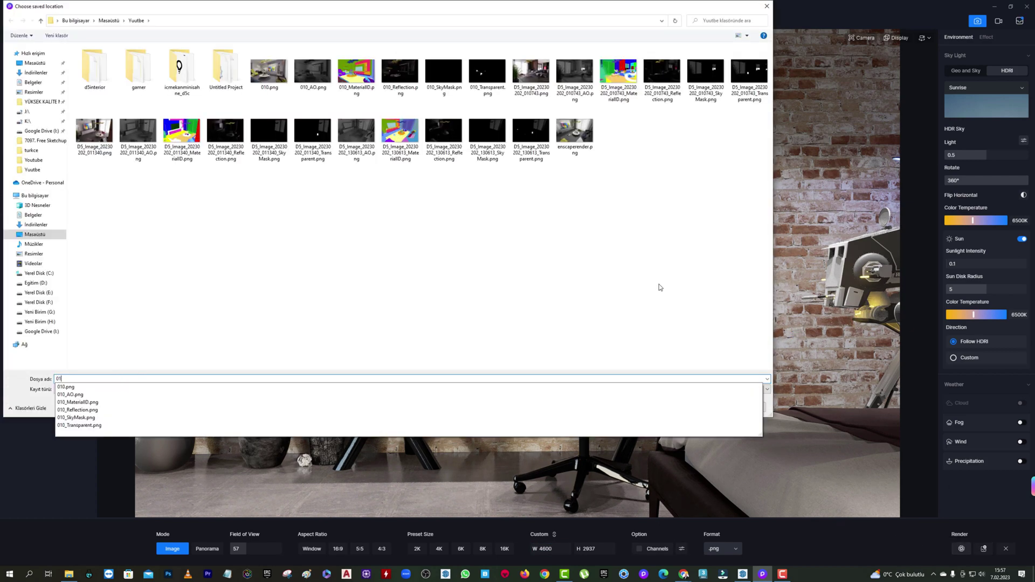
pyautogui.press('Return')
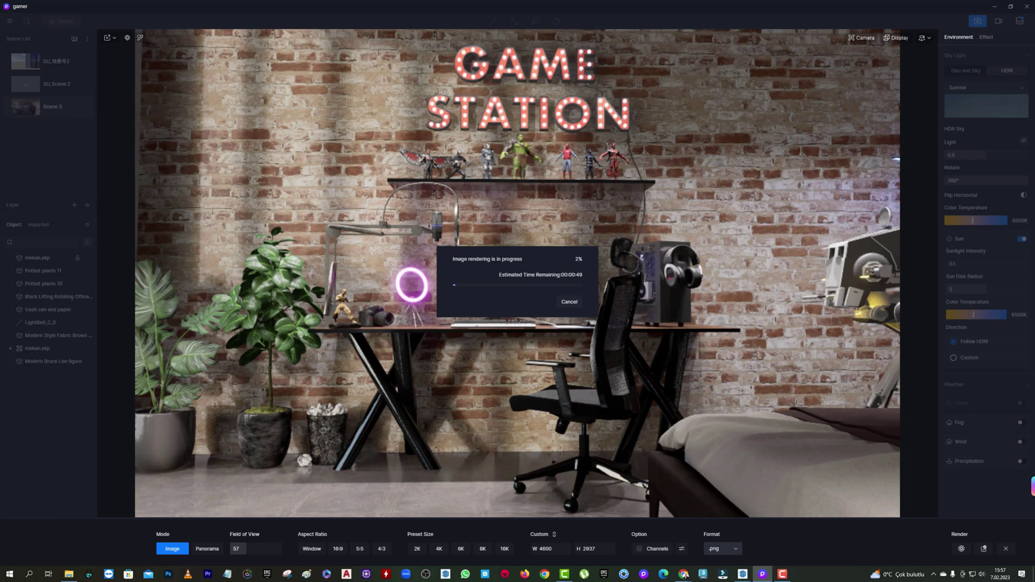
pyautogui.click(537, 304)
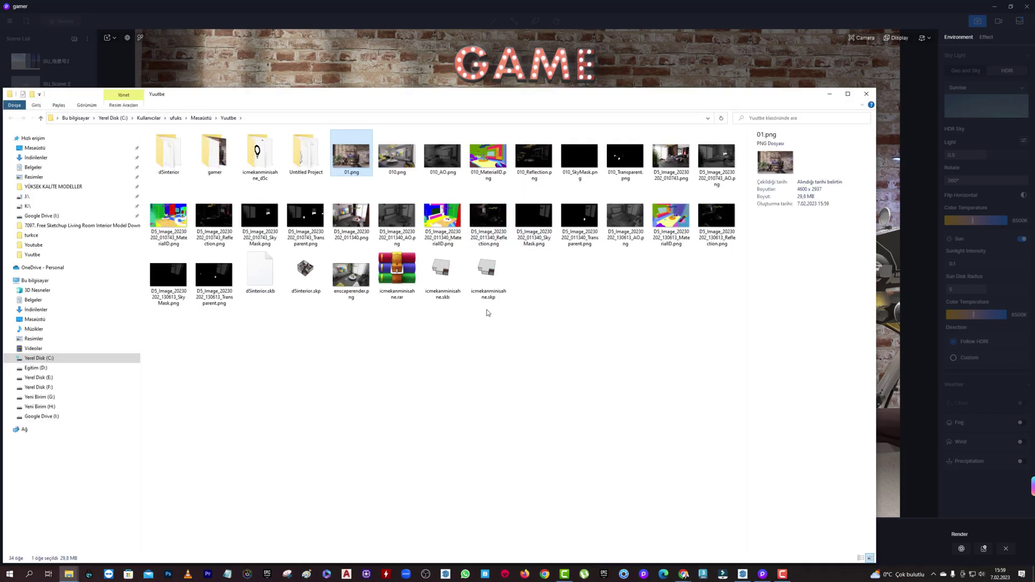
# - View the rendered 01.png of the GAME STATION desk in Photos, then close Photos and the folder
pyautogui.doubleClick(488, 312)
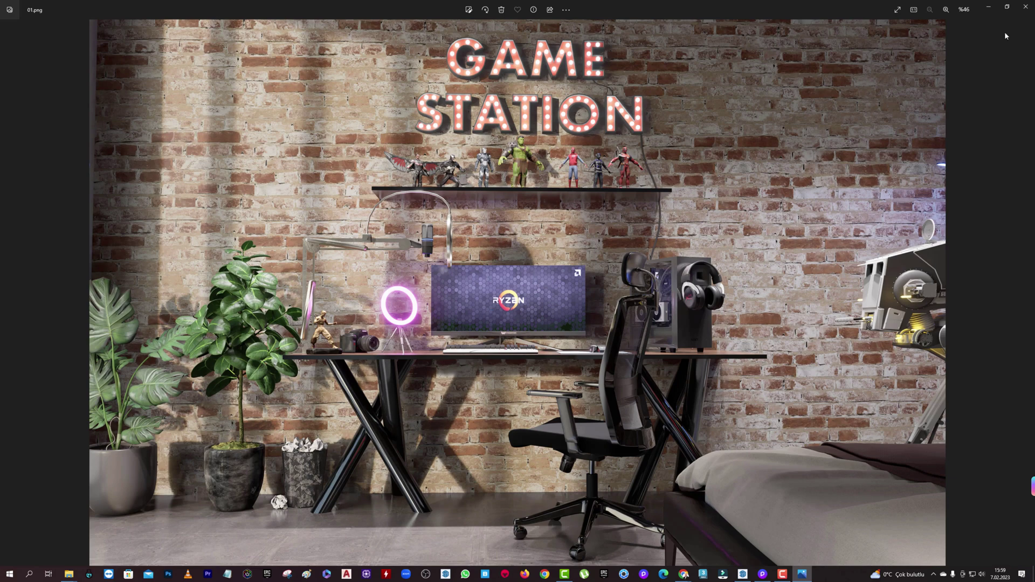
pyautogui.click(1028, 14)
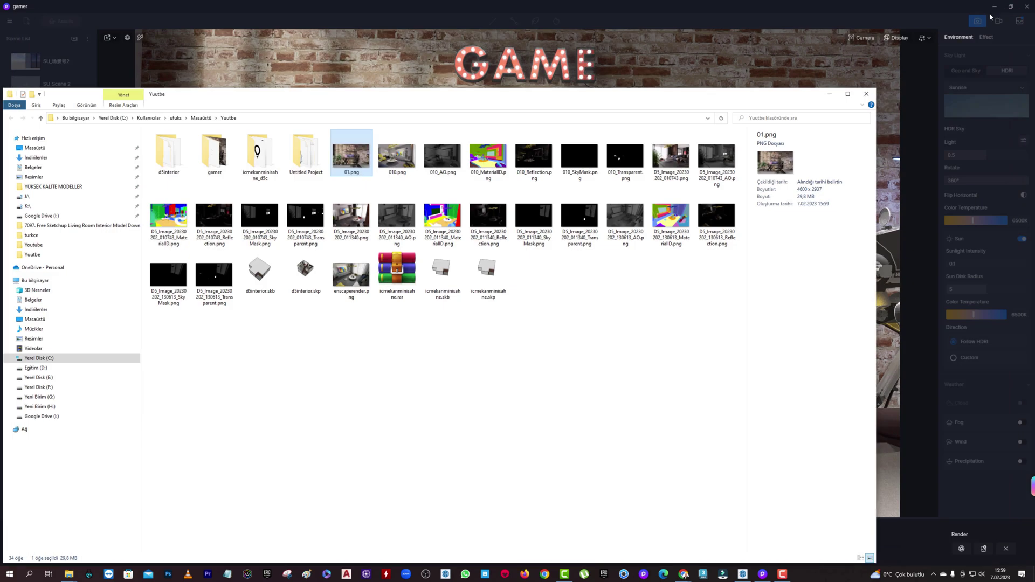
pyautogui.click(867, 94)
# - Dismiss the render-complete message and frame a closer view of the desk and monitor
pyautogui.click(570, 303)
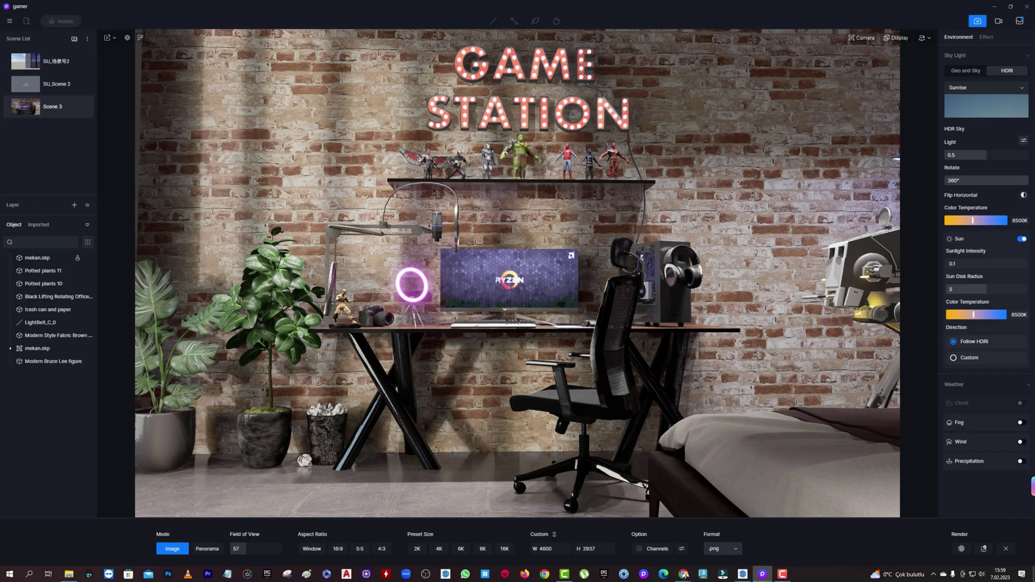
pyautogui.scroll(3, 620, 331)
pyautogui.scroll(3, 654, 341)
pyautogui.moveTo(654, 340)
pyautogui.mouseDown(button='right')
pyautogui.moveTo(604, 330)
pyautogui.moveTo(617, 331)
pyautogui.mouseUp(button='right')
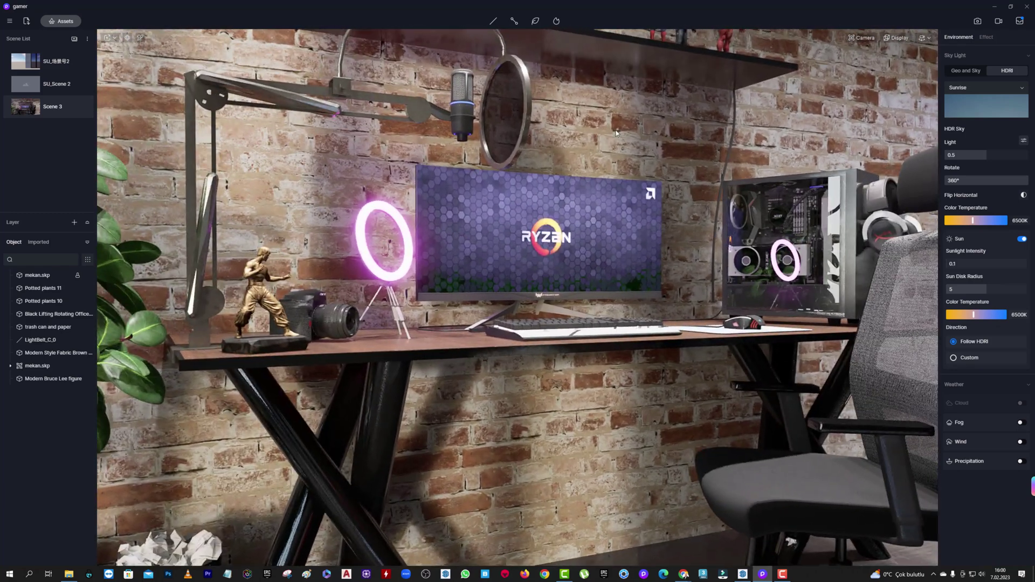
# - Enable depth of field with aperture 8.7 and save the view as Scene 4
pyautogui.click(861, 37)
pyautogui.click(883, 124)
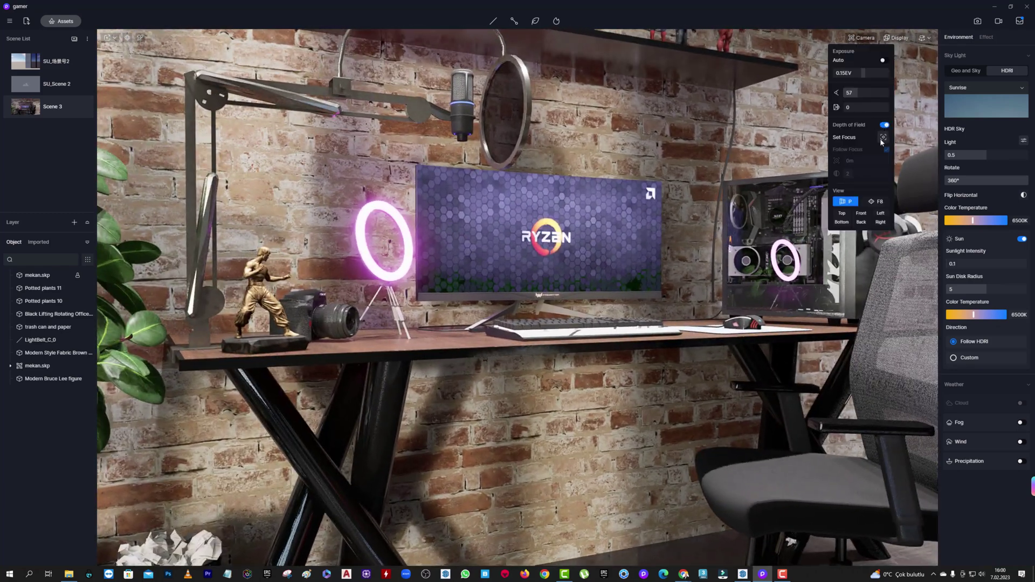
pyautogui.moveTo(860, 177); pyautogui.dragTo(883, 175)
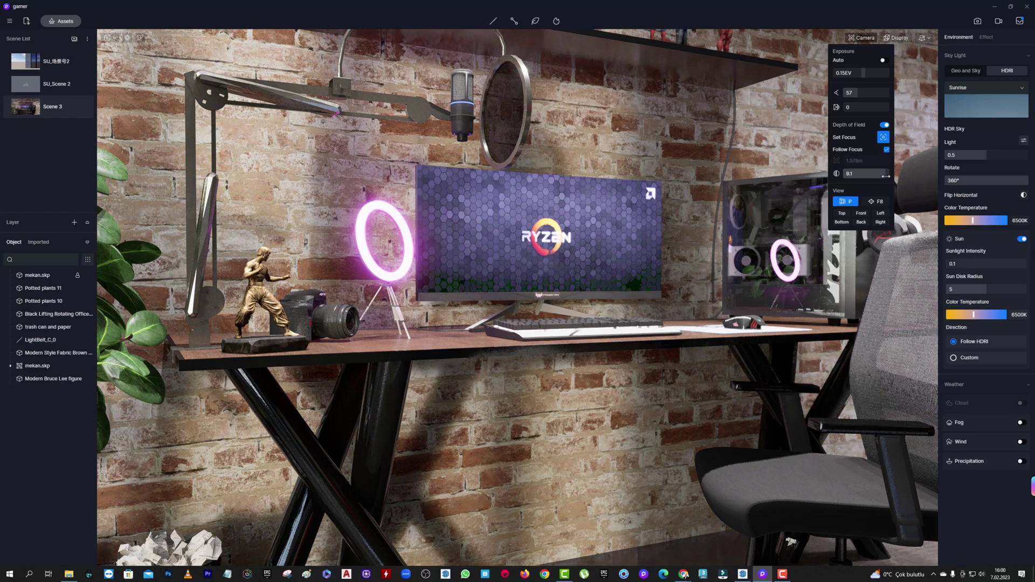
pyautogui.scroll(-3, 655, 120)
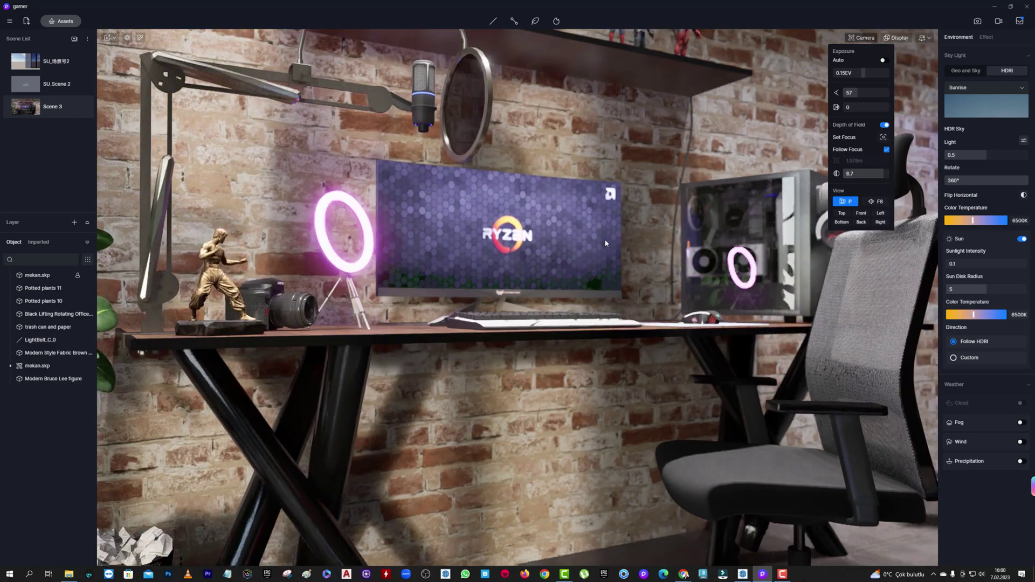
pyautogui.scroll(-2, 654, 120)
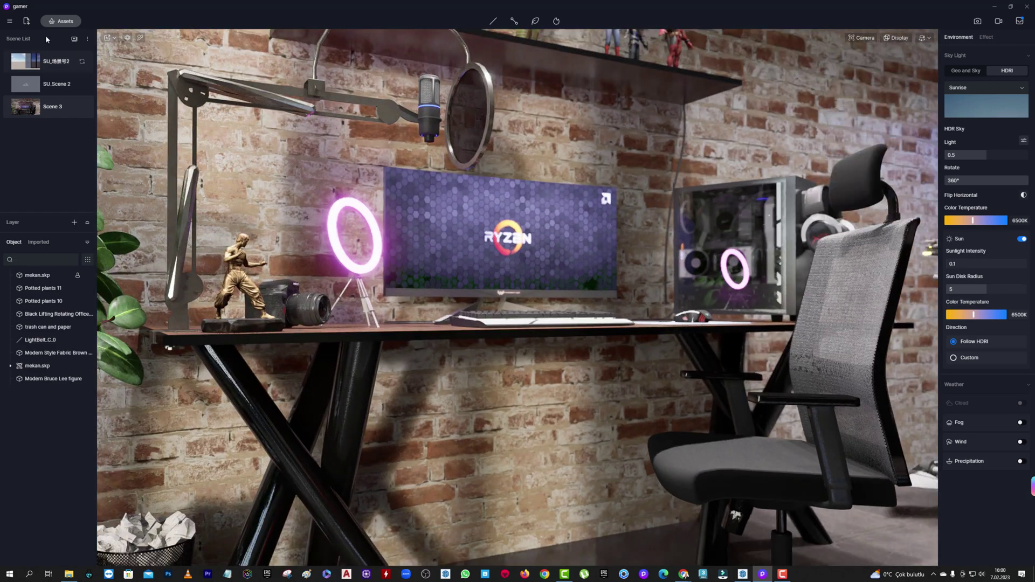
pyautogui.click(74, 38)
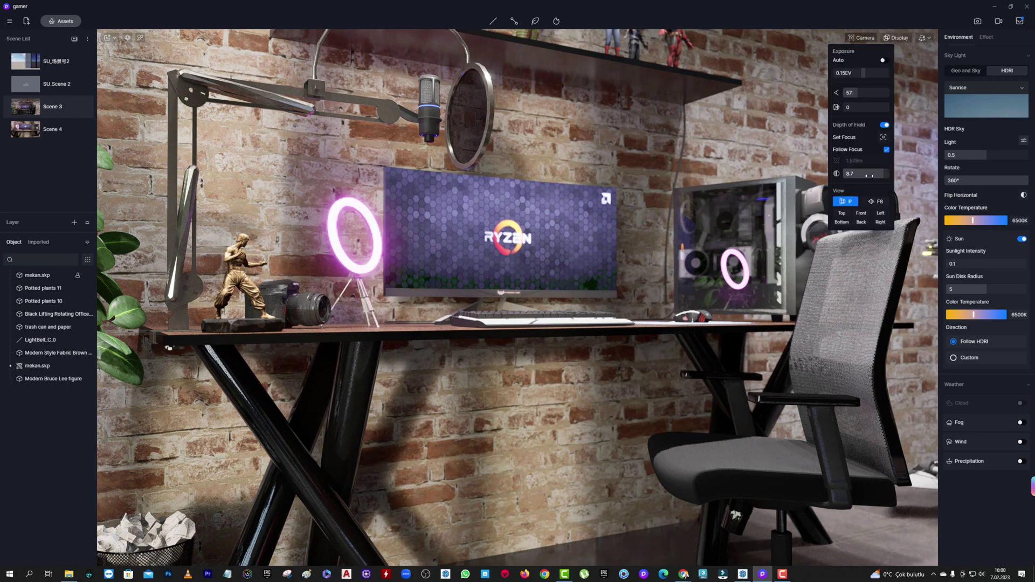
pyautogui.click(978, 21)
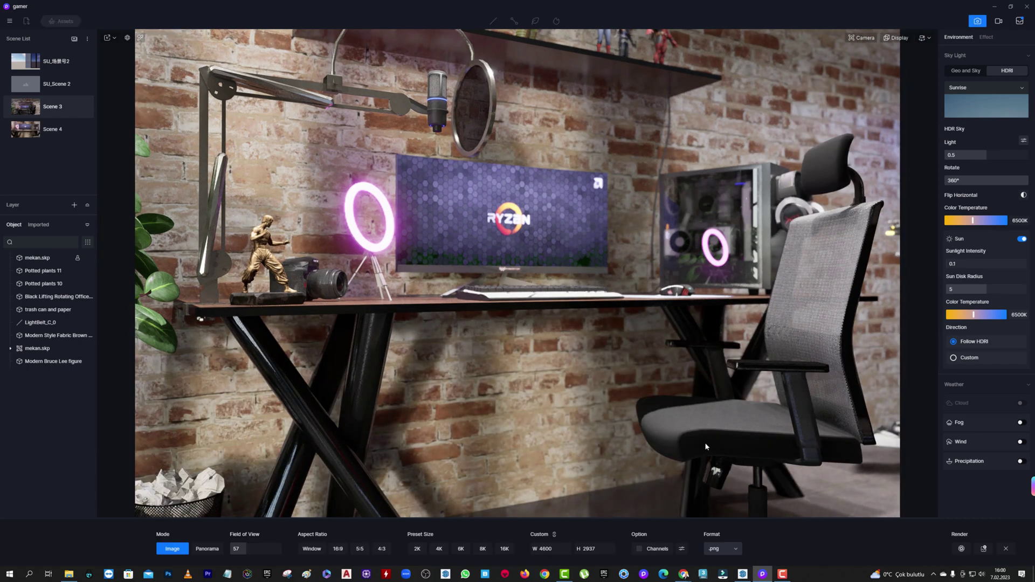
# - Render the desk close-up to 02.png, view it from its folder, then close the viewer and folder
pyautogui.click(961, 548)
pyautogui.write('1')
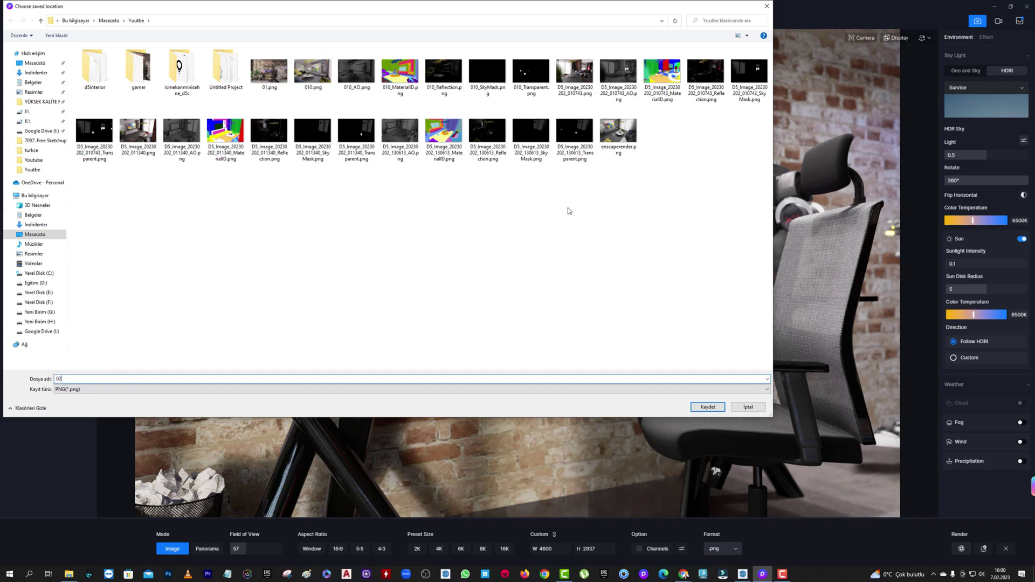
pyautogui.press('Return')
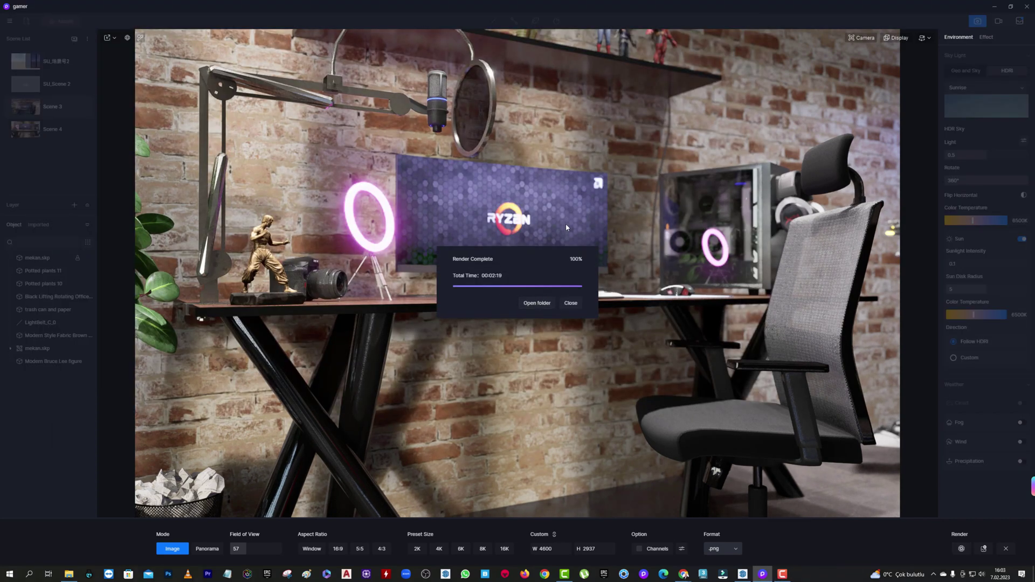
pyautogui.click(537, 302)
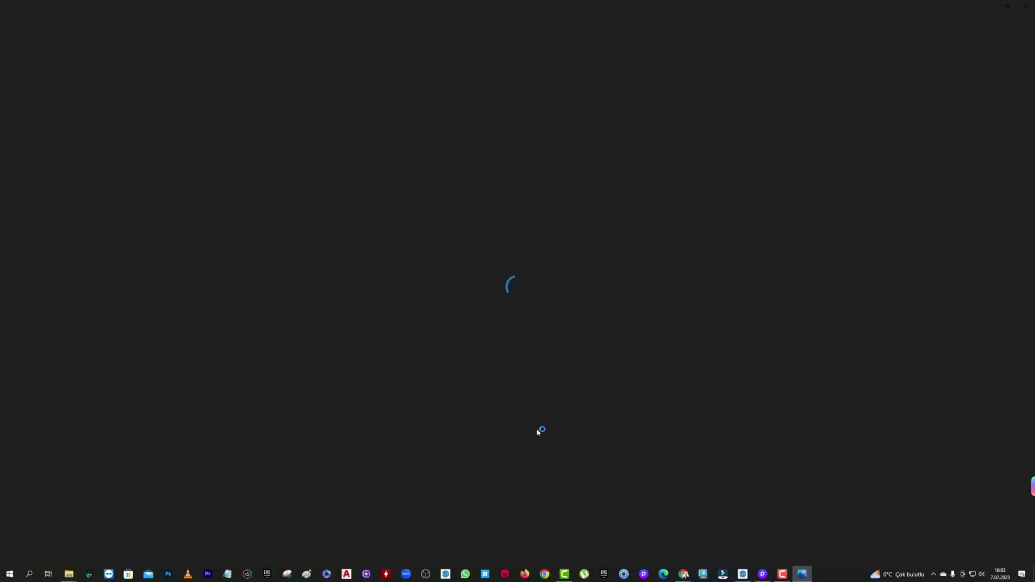
pyautogui.hotkey('alt', 'F4')
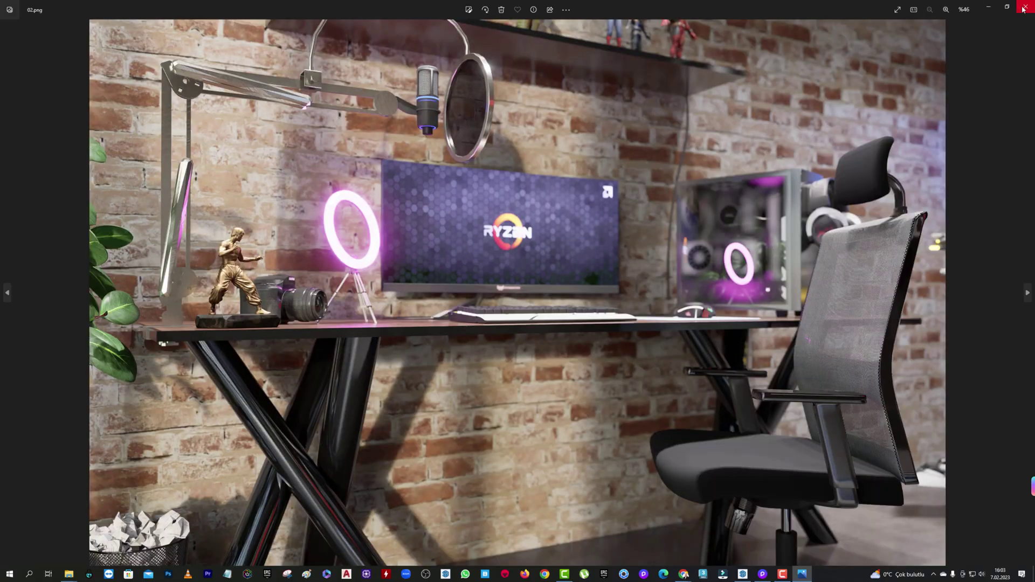
pyautogui.hotkey('alt', 'F4')
# - Frame the YouTube plaques and give the white box Metallic 0.93 and Roughness 0.04
pyautogui.click(1006, 548)
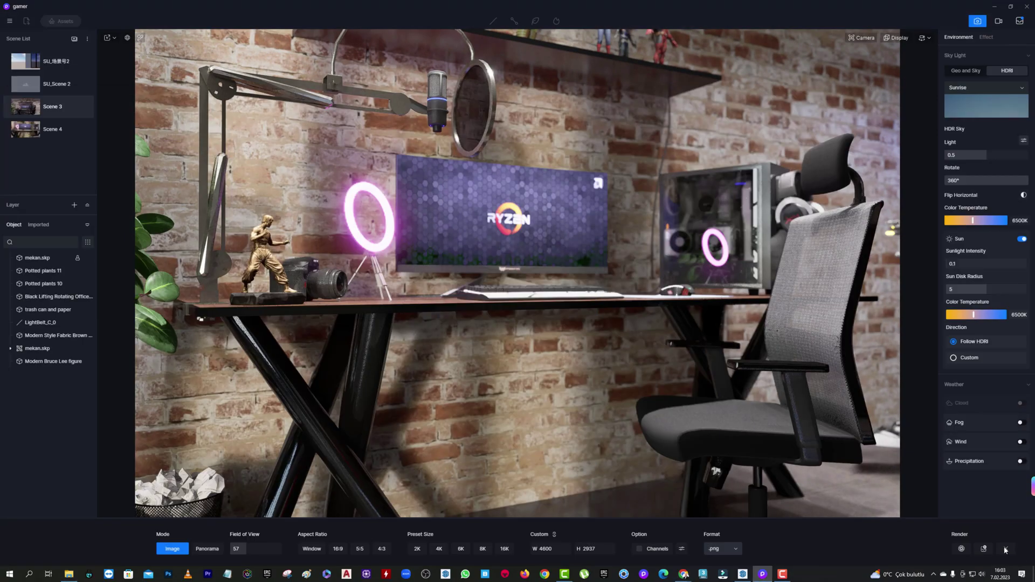
pyautogui.click(861, 38)
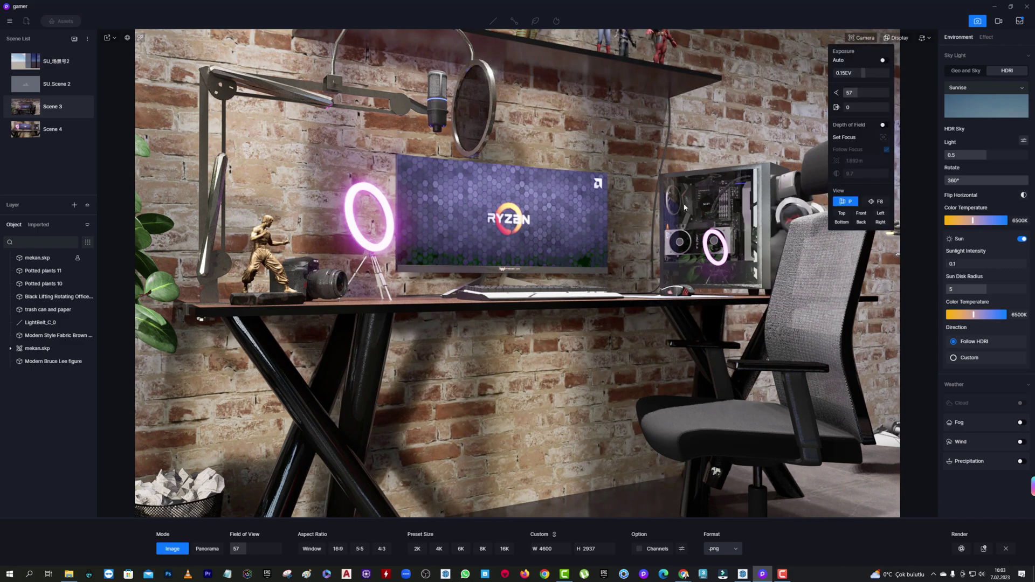
pyautogui.moveTo(701, 216)
pyautogui.mouseDown(button='right')
pyautogui.moveTo(537, 218)
pyautogui.moveTo(738, 186)
pyautogui.moveTo(696, 177)
pyautogui.mouseUp(button='right')
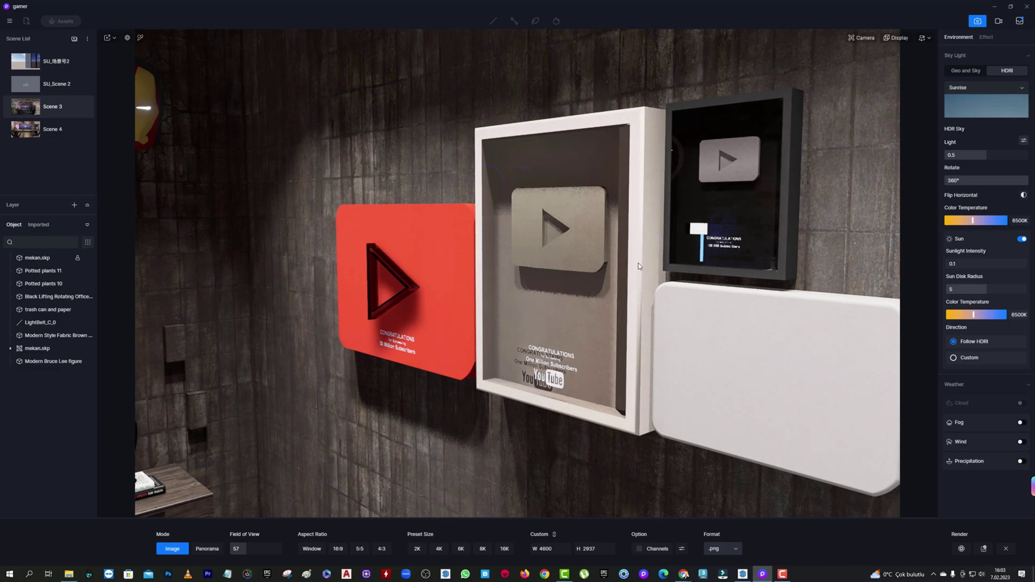
pyautogui.scroll(3, 692, 327)
pyautogui.moveTo(692, 330); pyautogui.dragTo(651, 286, button='right')
pyautogui.click(639, 286)
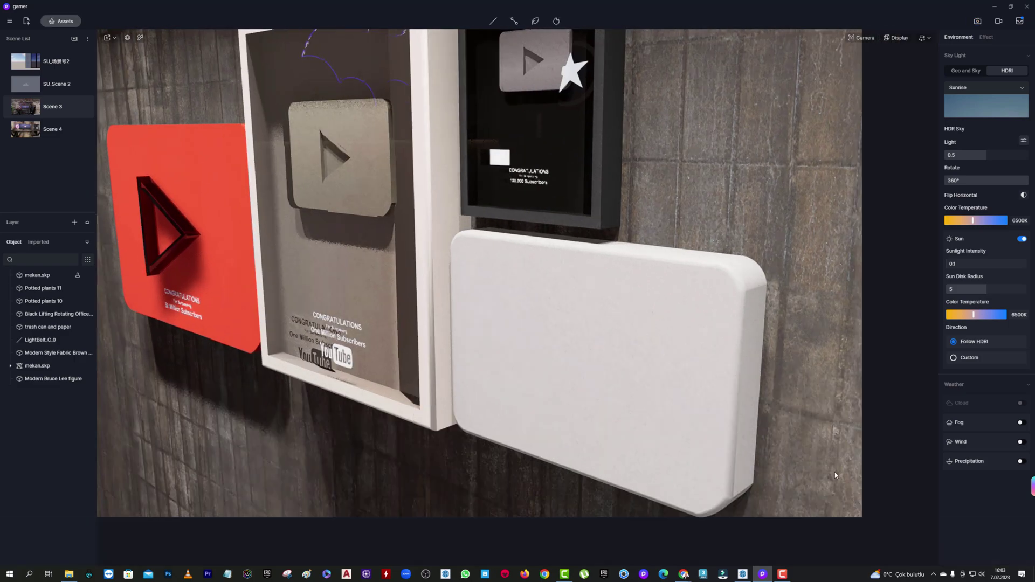
pyautogui.write('0.93')
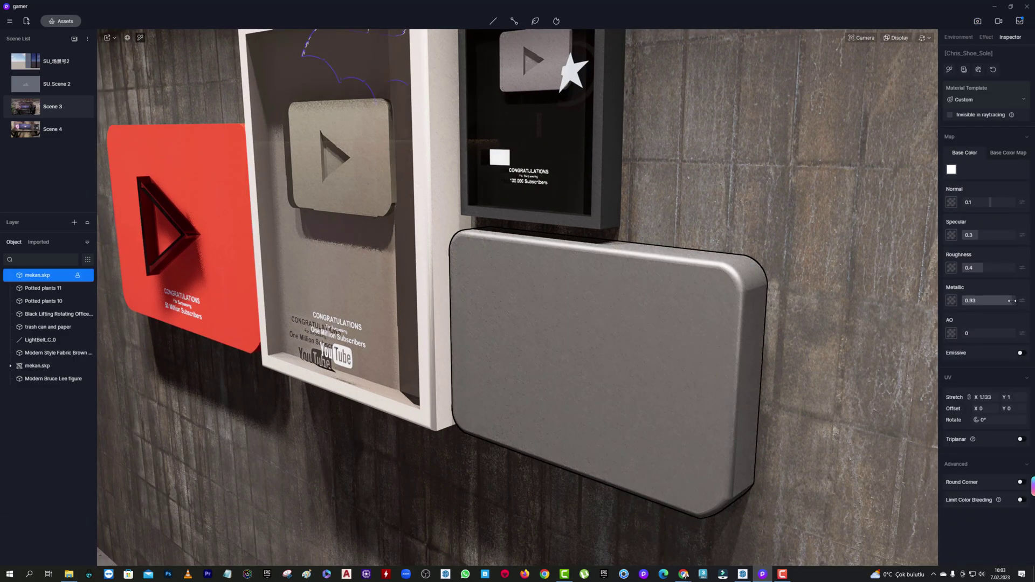
pyautogui.click(970, 268)
pyautogui.write('0.04')
# - Make the red plaque smoother and more metallic with added ambient occlusion, then adjust another material
pyautogui.moveTo(647, 302); pyautogui.dragTo(436, 302, button='right')
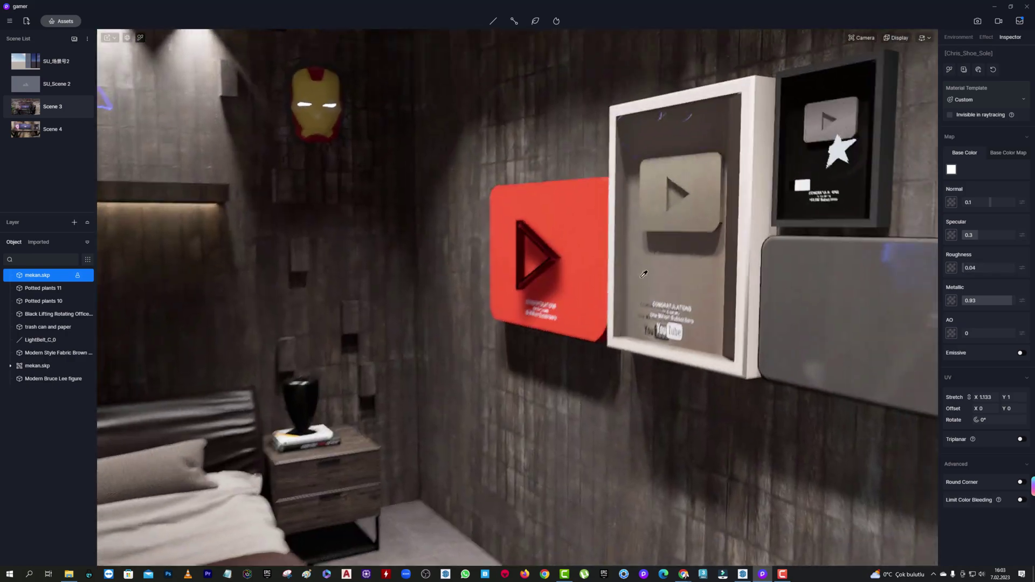
pyautogui.scroll(5, 714, 233)
pyautogui.scroll(-2, 696, 274)
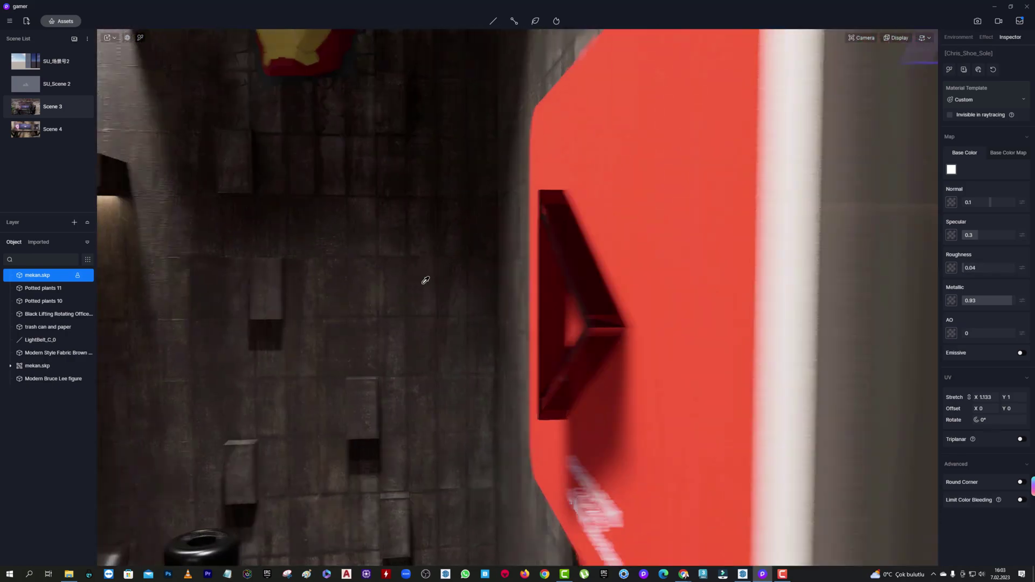
pyautogui.moveTo(696, 273); pyautogui.dragTo(540, 280, button='right')
pyautogui.click(776, 280)
pyautogui.moveTo(987, 268)
pyautogui.mouseDown()
pyautogui.moveTo(970, 268)
pyautogui.moveTo(986, 301)
pyautogui.moveTo(979, 333)
pyautogui.mouseUp()
pyautogui.moveTo(766, 265)
pyautogui.mouseDown(button='right')
pyautogui.moveTo(309, 217)
pyautogui.moveTo(446, 206)
pyautogui.mouseUp(button='right')
pyautogui.click(741, 261)
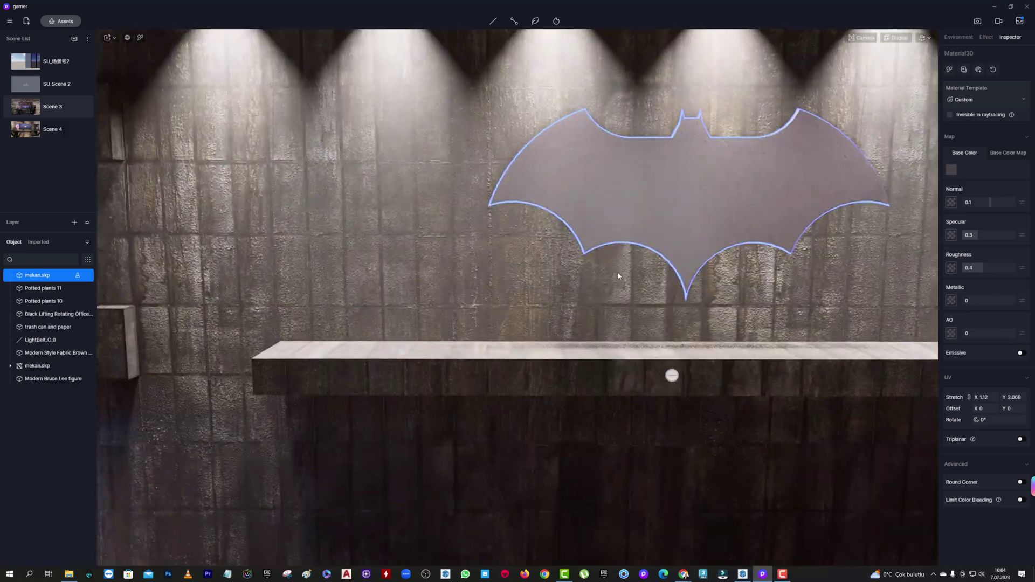
pyautogui.moveTo(445, 206)
pyautogui.mouseDown(button='right')
pyautogui.moveTo(779, 297)
pyautogui.moveTo(747, 292)
pyautogui.mouseUp(button='right')
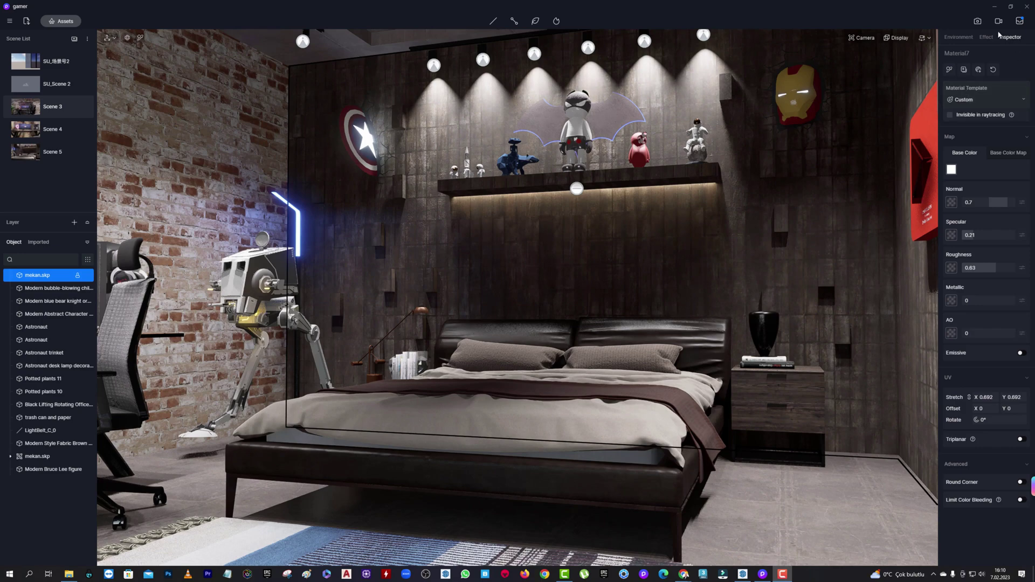
# - Render the bedroom view to a PNG saved in the Yuutbe folder
pyautogui.click(978, 21)
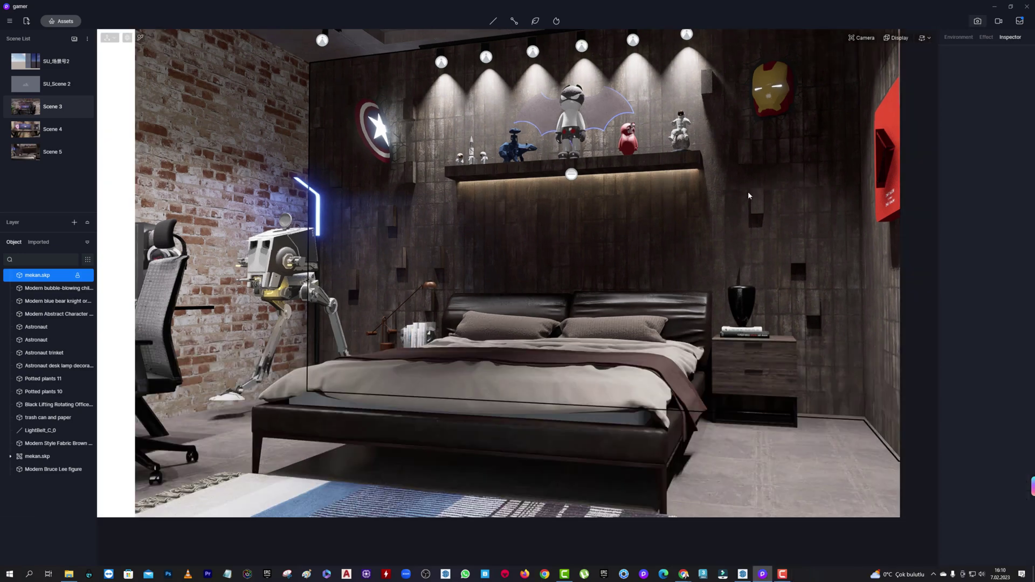
pyautogui.click(962, 549)
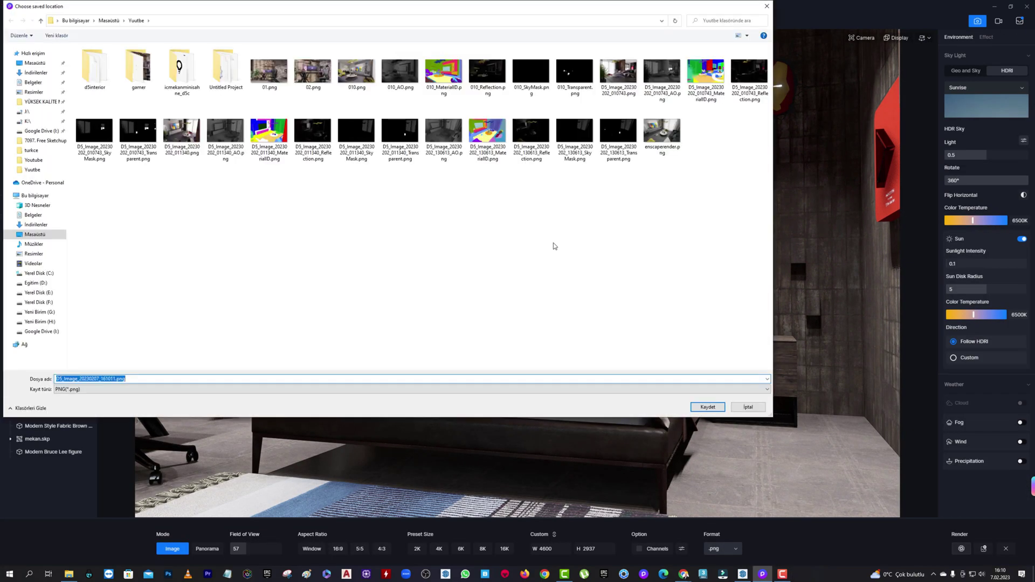
pyautogui.click(708, 407)
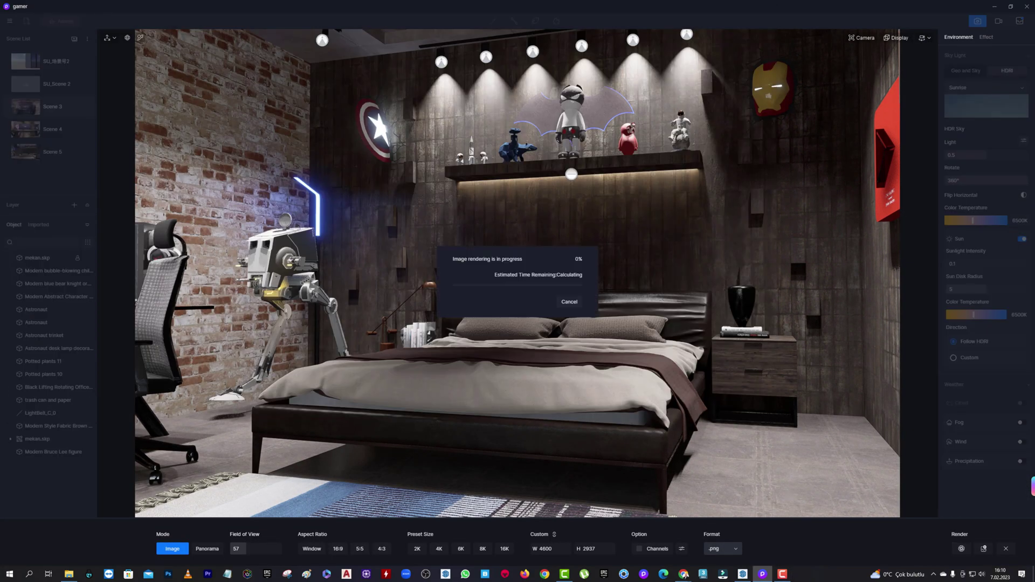
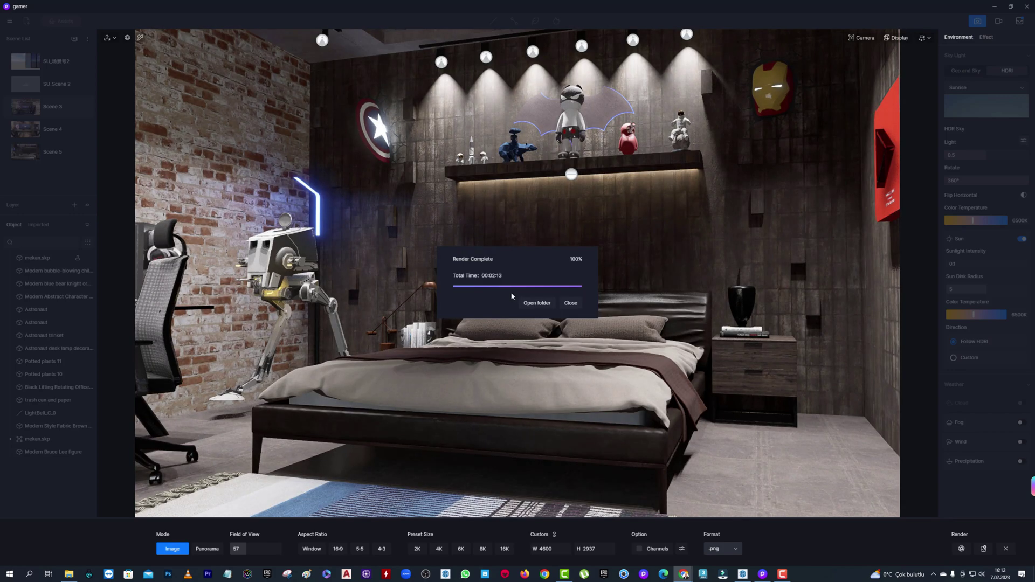
# - Open the finished 03.png bedroom render from its output folder for viewing
pyautogui.click(537, 303)
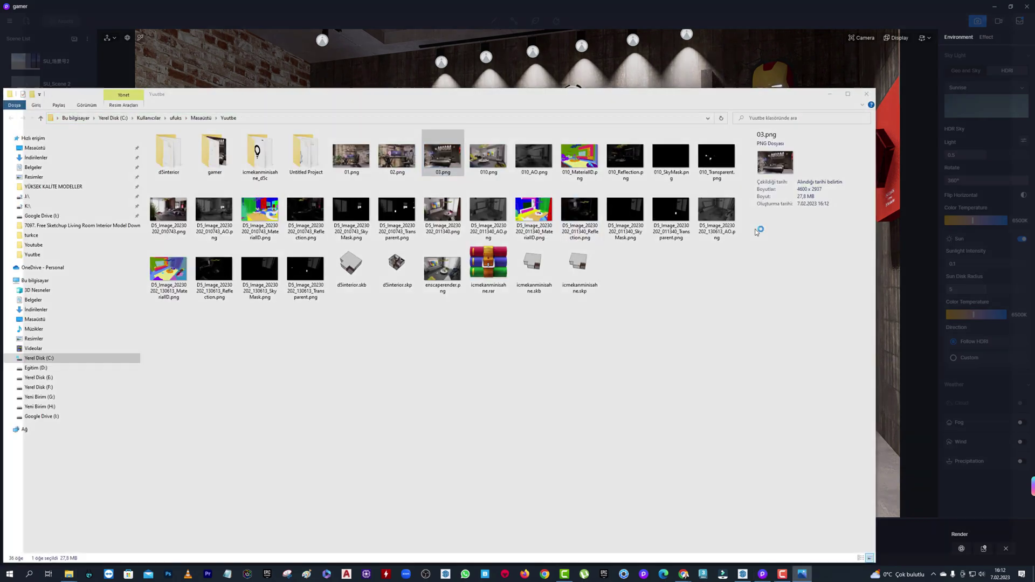
pyautogui.press('Return')
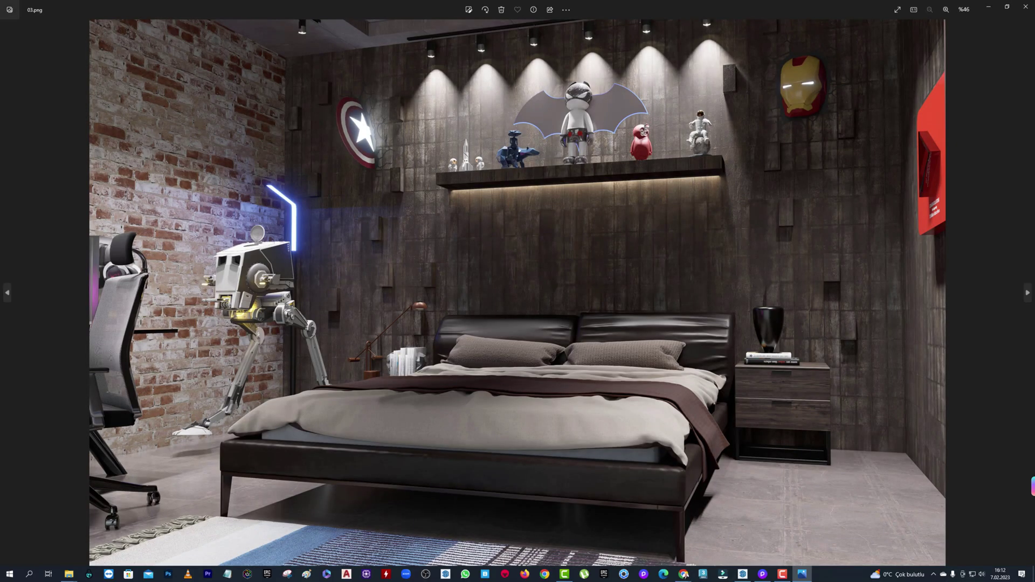
# - View the earlier 01.png game-station render, then return to the D5 Render Scene 3 bedroom view
pyautogui.hotkey('alt', 'Tab')
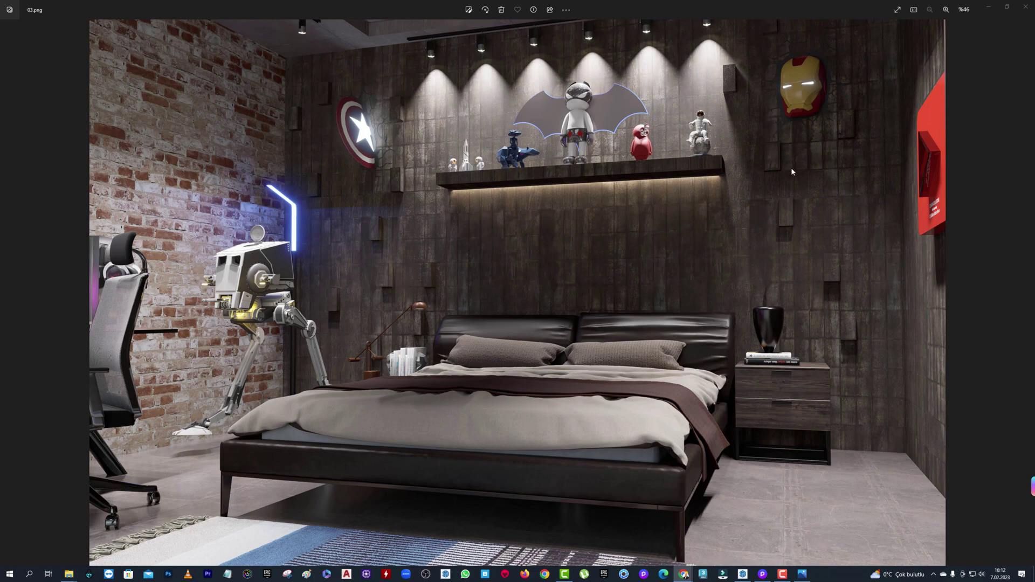
pyautogui.click(7, 294)
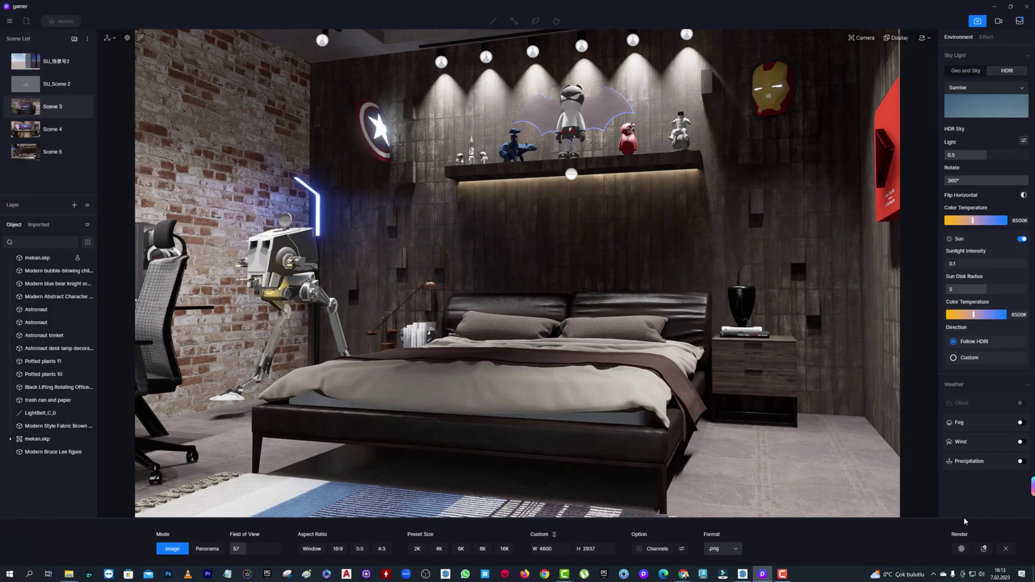
# - Leave render mode and move the camera toward the bed
pyautogui.click(1007, 548)
pyautogui.moveTo(574, 281); pyautogui.dragTo(698, 286, button='right')
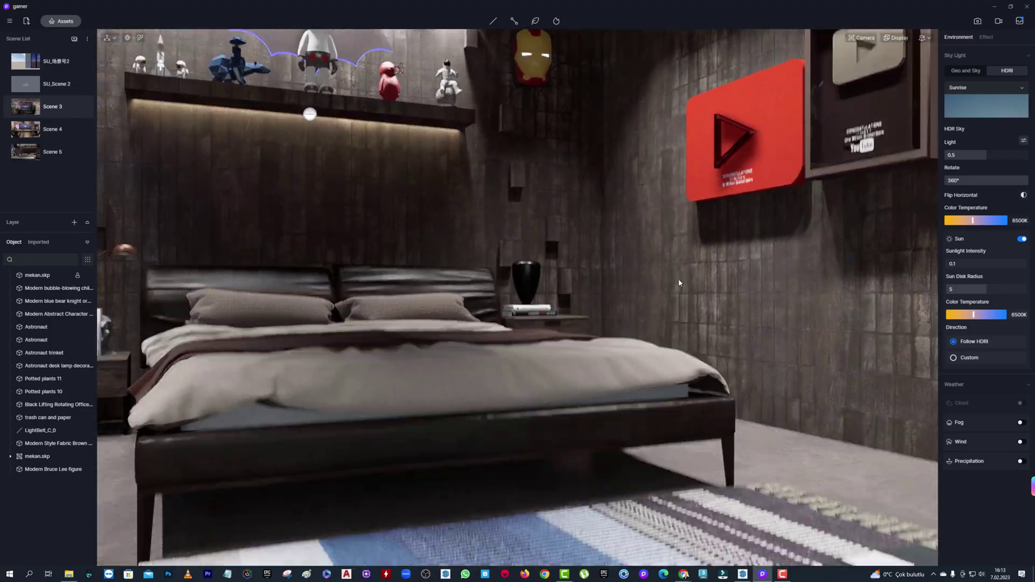
pyautogui.scroll(-3, 698, 286)
pyautogui.scroll(-3, 687, 272)
pyautogui.scroll(-2, 687, 273)
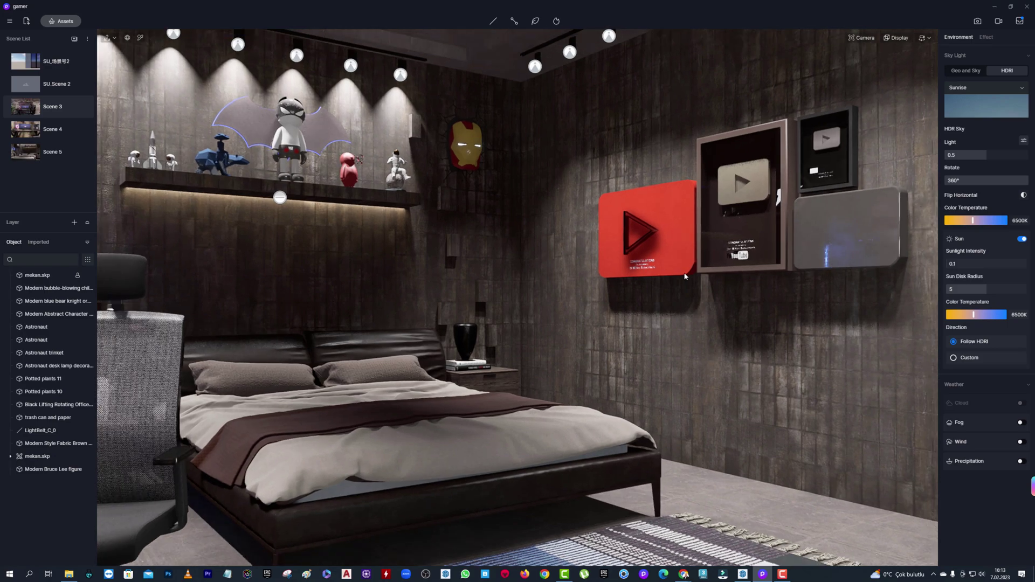
pyautogui.scroll(-3, 684, 276)
pyautogui.scroll(3, 685, 277)
pyautogui.scroll(2, 680, 275)
pyautogui.scroll(2, 674, 274)
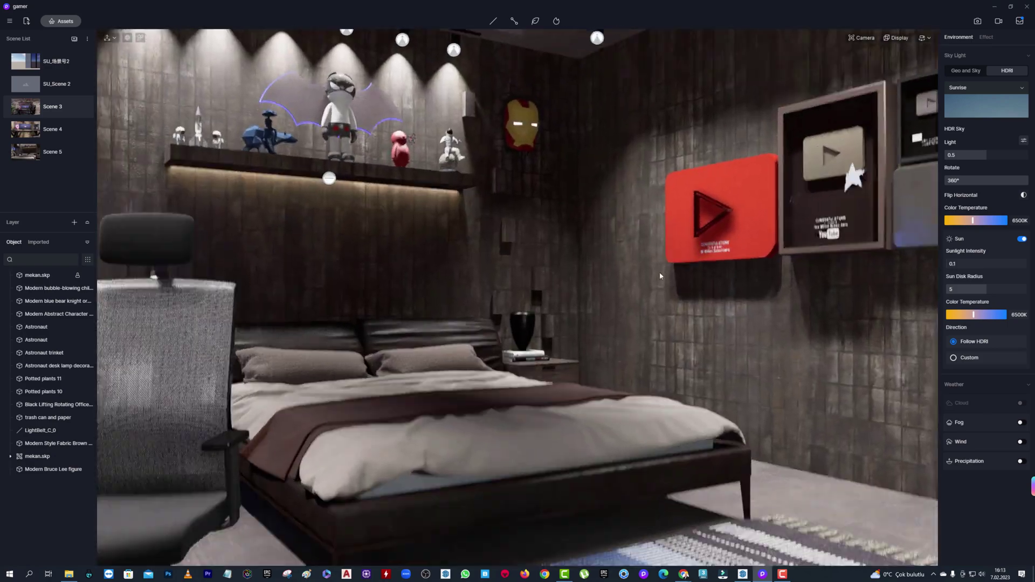
pyautogui.scroll(2, 666, 272)
# - Swing the camera left across the bedroom to frame the Game Station desk closely
pyautogui.moveTo(667, 272); pyautogui.dragTo(623, 265, button='right')
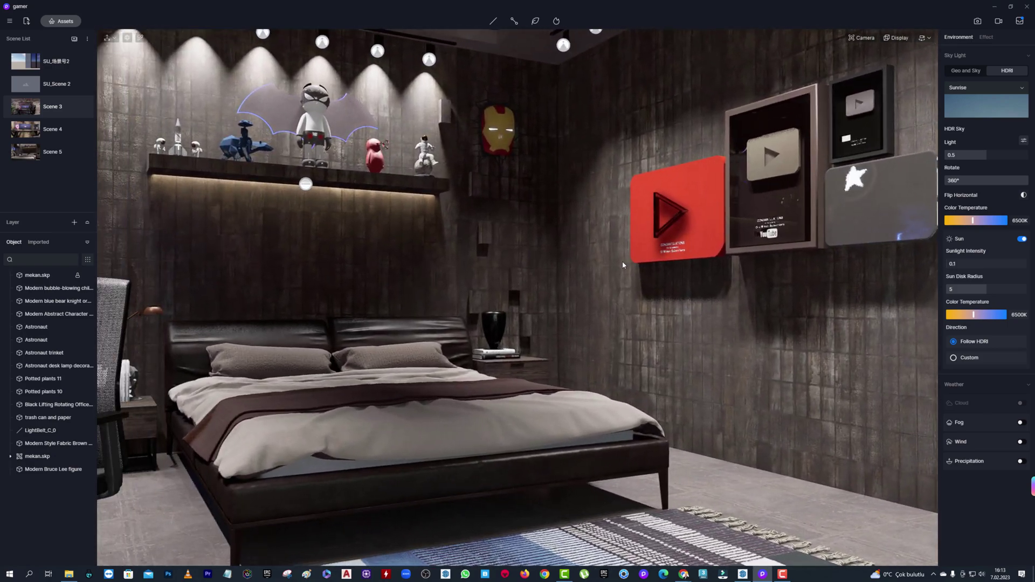
pyautogui.scroll(-3, 618, 262)
pyautogui.scroll(3, 613, 262)
pyautogui.moveTo(613, 262); pyautogui.dragTo(587, 290, button='right')
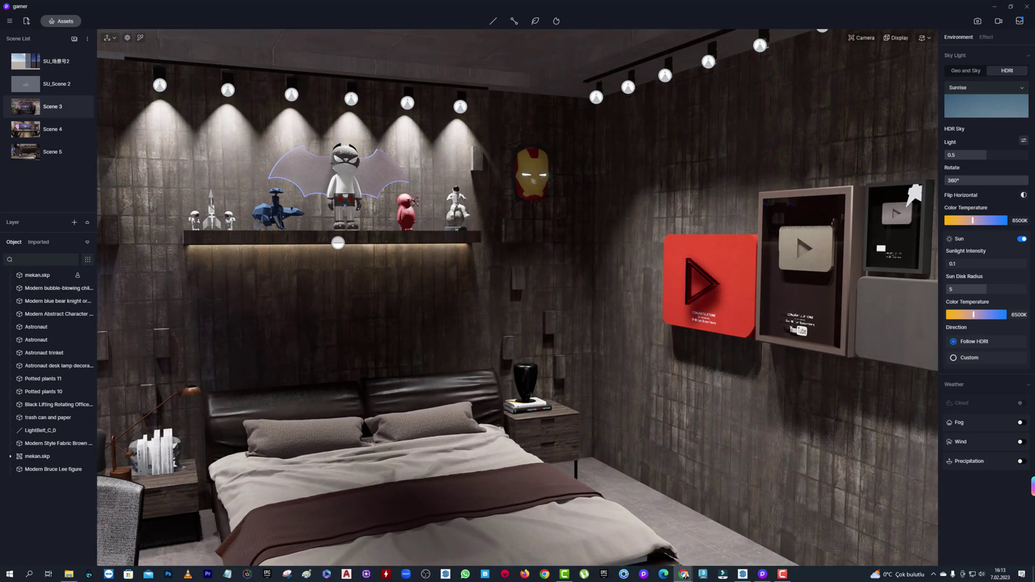
pyautogui.moveTo(789, 280)
pyautogui.mouseDown(button='right')
pyautogui.moveTo(465, 337)
pyautogui.moveTo(553, 270)
pyautogui.moveTo(529, 191)
pyautogui.moveTo(496, 187)
pyautogui.moveTo(471, 157)
pyautogui.mouseUp(button='right')
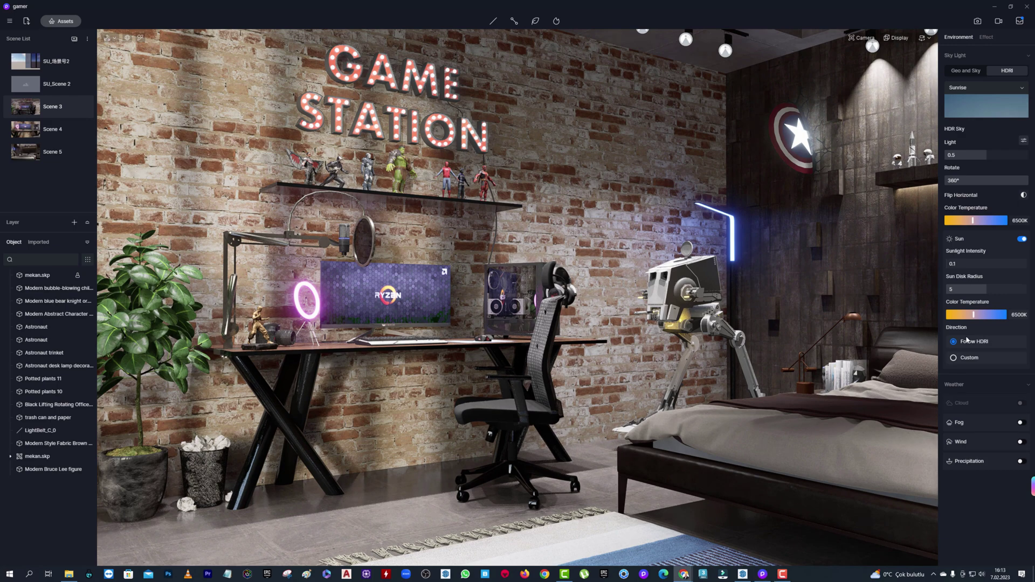
pyautogui.moveTo(592, 300); pyautogui.dragTo(588, 249, button='right')
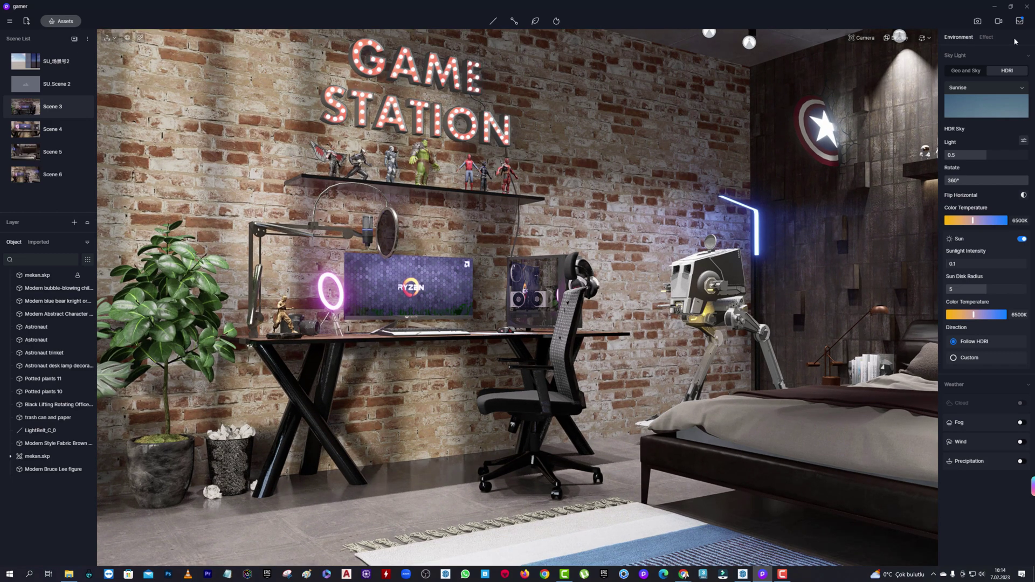
# - Render the Game Station view at 4600×2937 as 04.png and open it for viewing
pyautogui.click(978, 21)
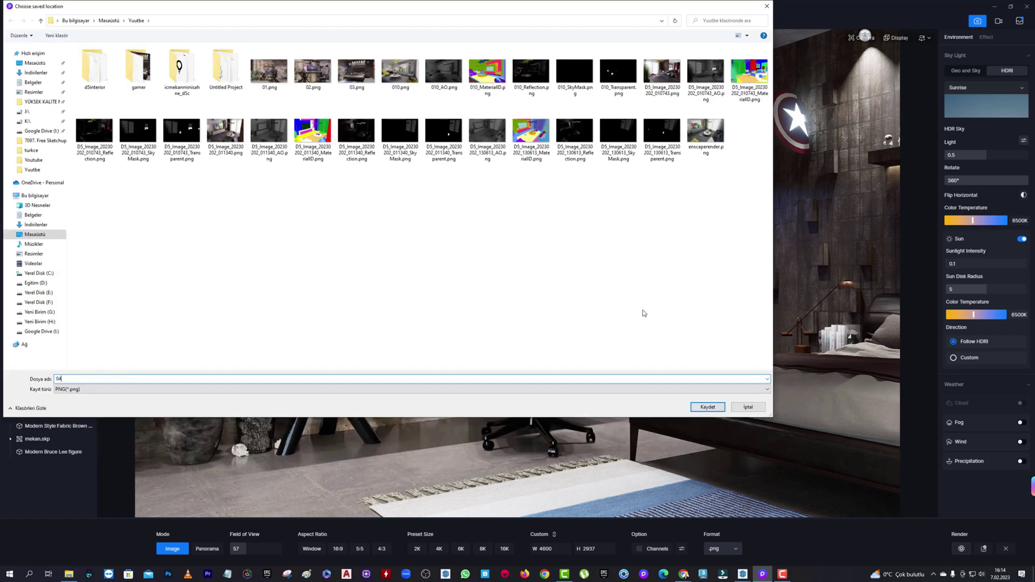
pyautogui.press('Return')
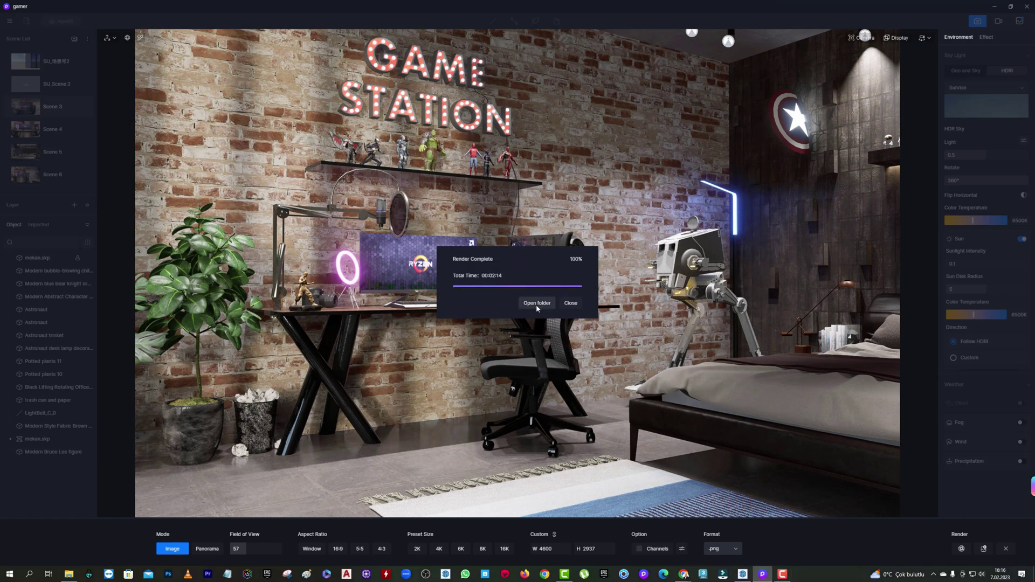
pyautogui.click(537, 303)
pyautogui.doubleClick(498, 166)
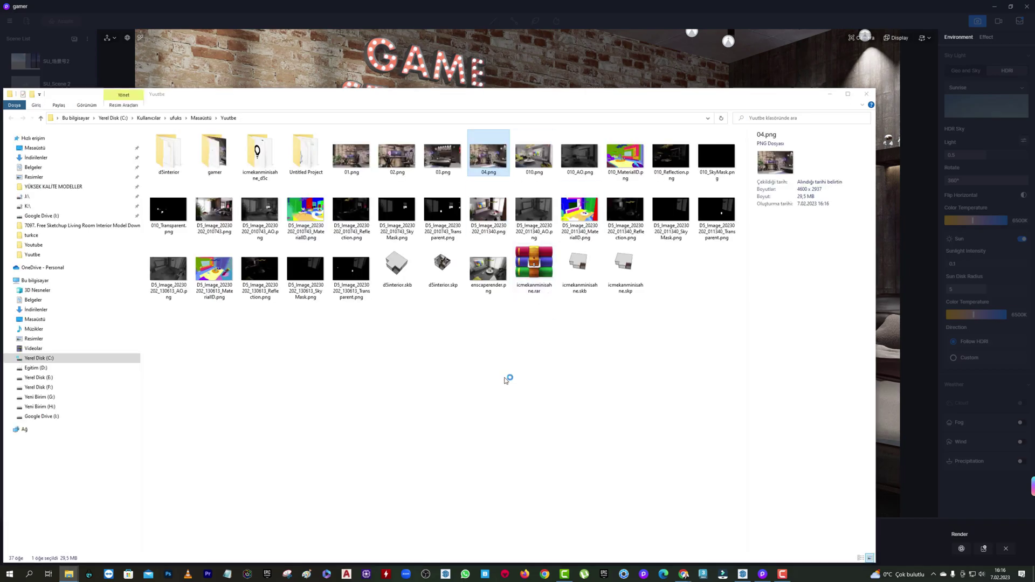